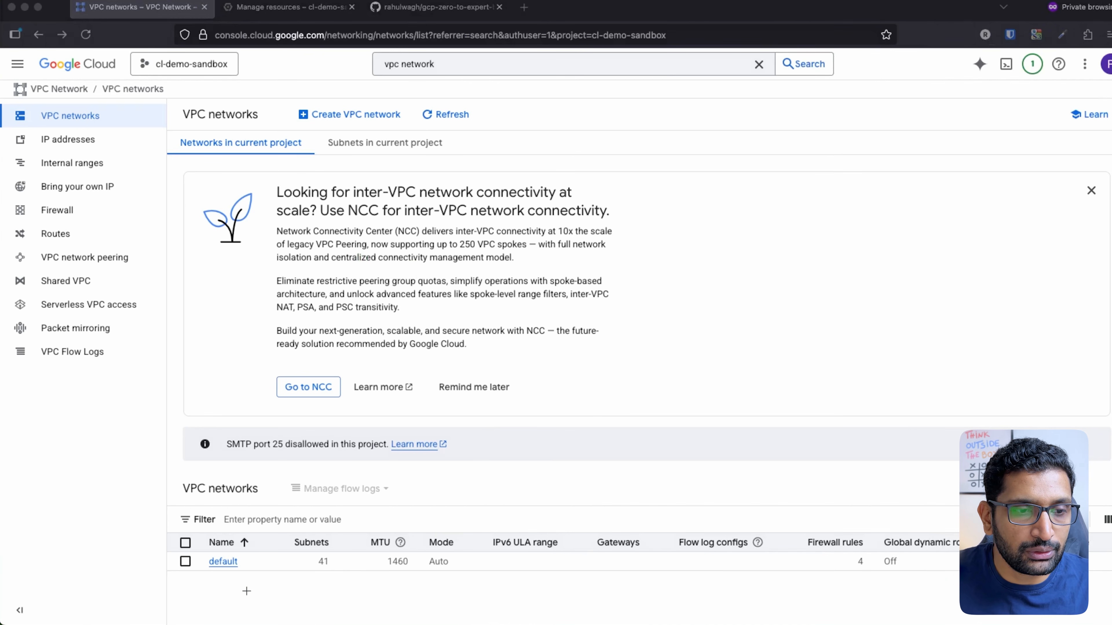
mouse_move(248, 592)
mouse_down()
mouse_move(195, 545)
mouse_move(260, 590)
mouse_up()
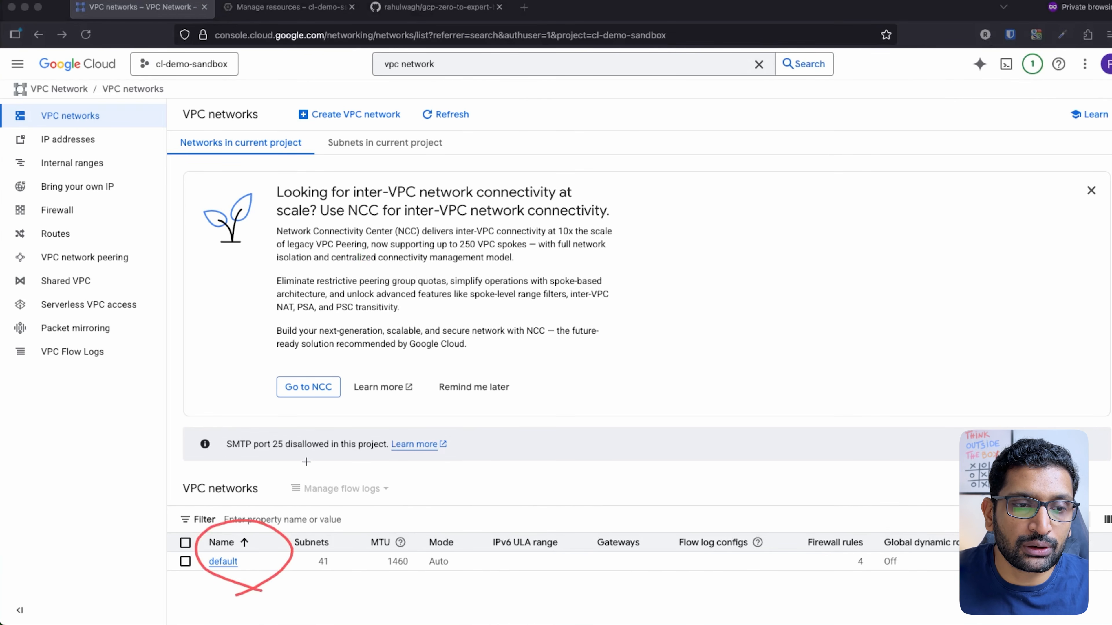
mouse_move(307, 462)
mouse_down()
mouse_move(273, 501)
mouse_move(290, 510)
mouse_up()
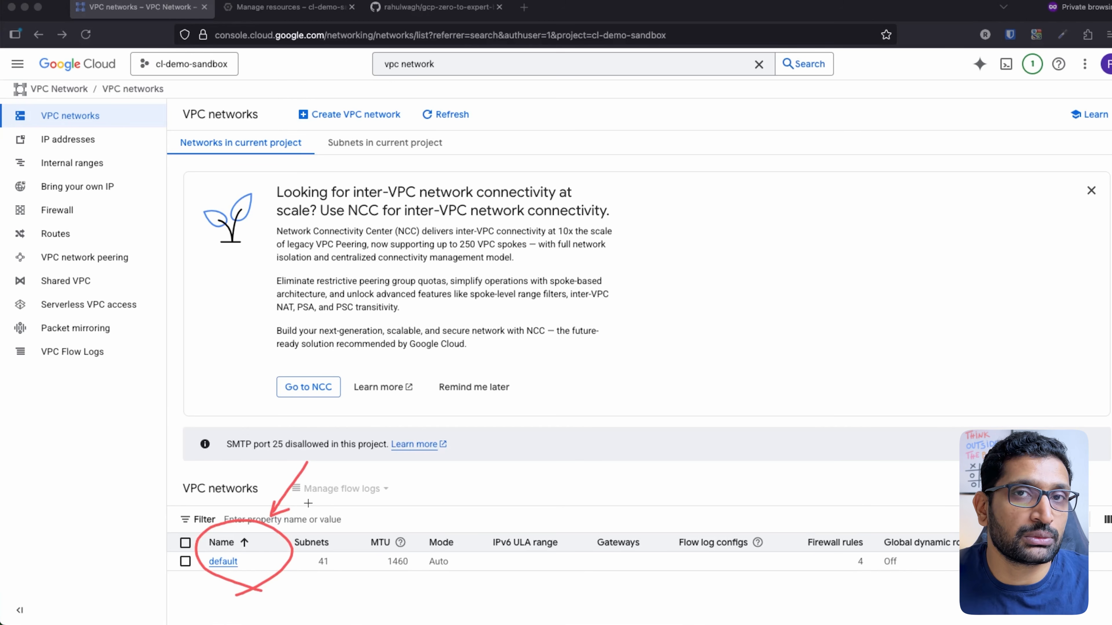
key(Escape)
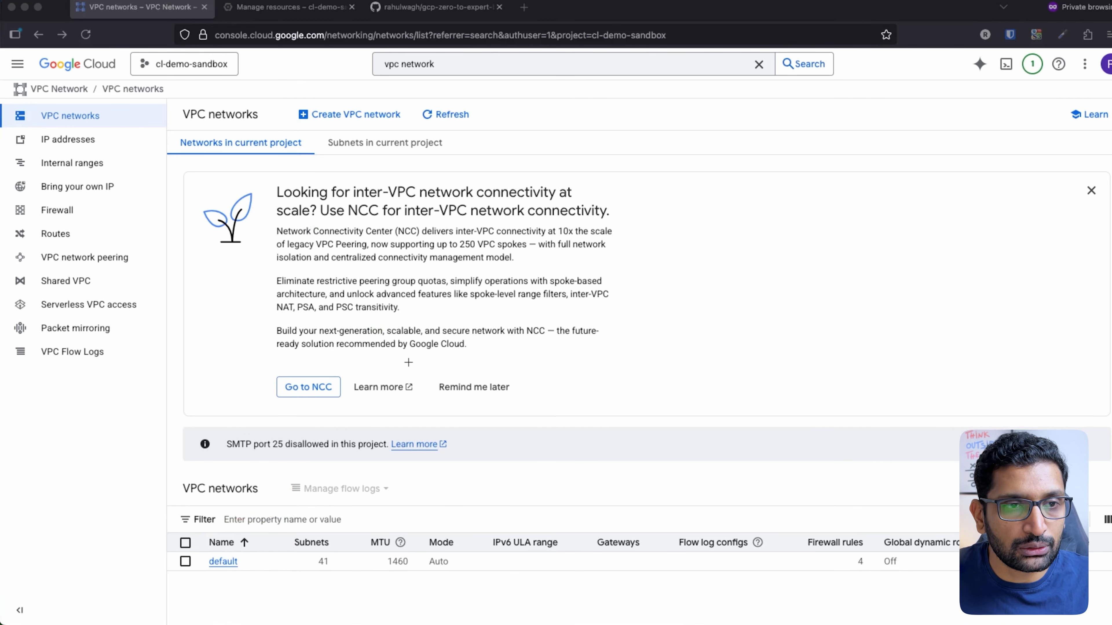
mouse_move(398, 105)
mouse_down()
mouse_move(315, 89)
mouse_move(402, 132)
mouse_move(384, 97)
mouse_up()
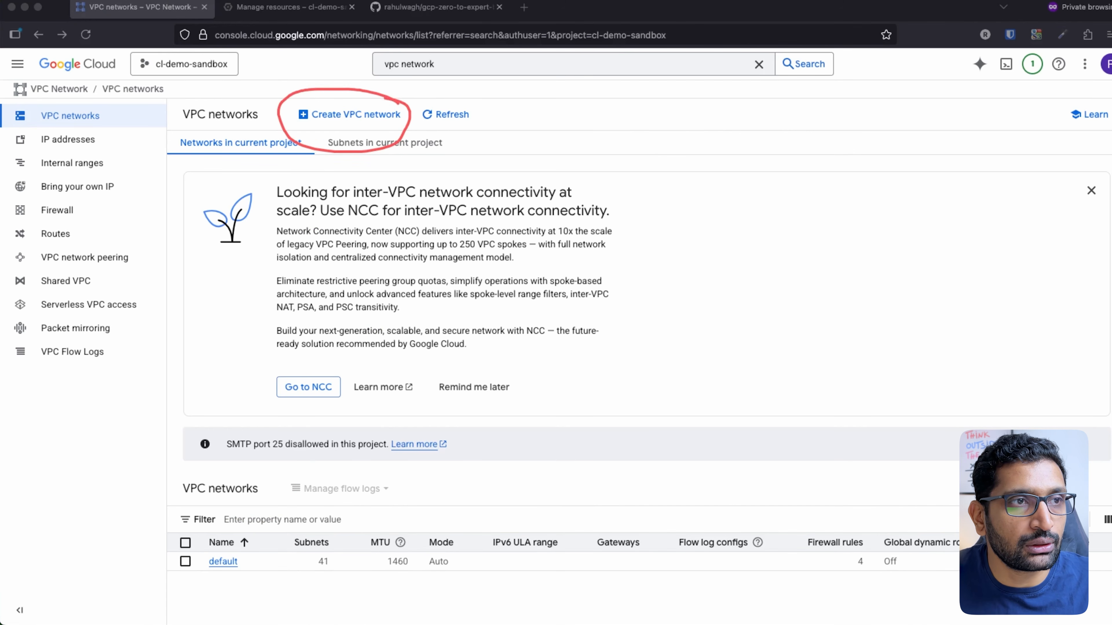
key(Escape)
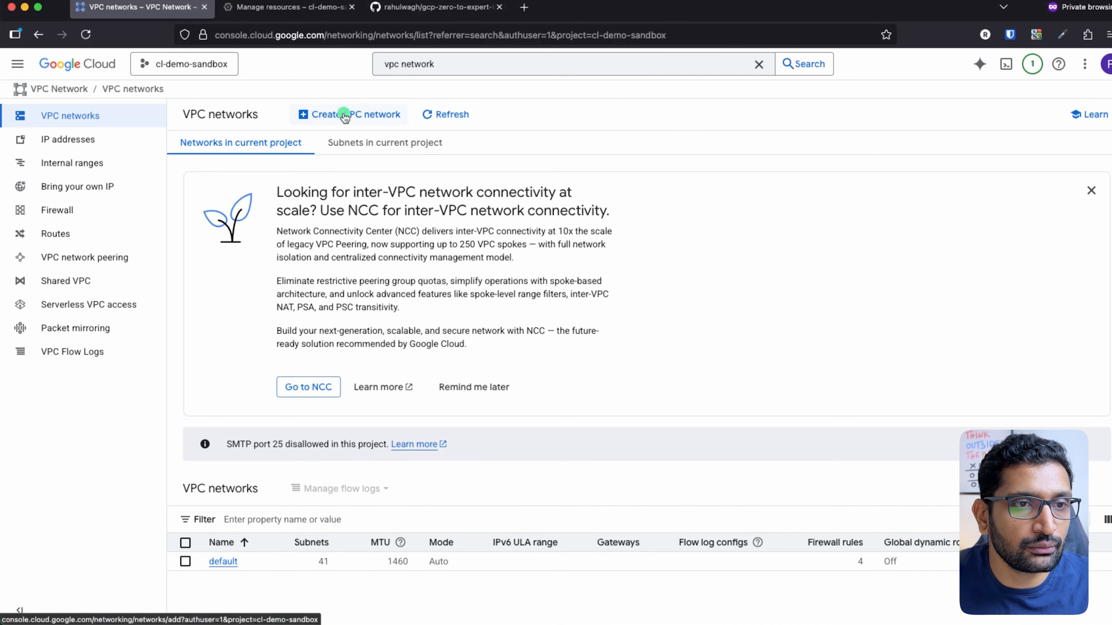
Start a new VPC network and name it cl-vpc-sandbox
click(345, 115)
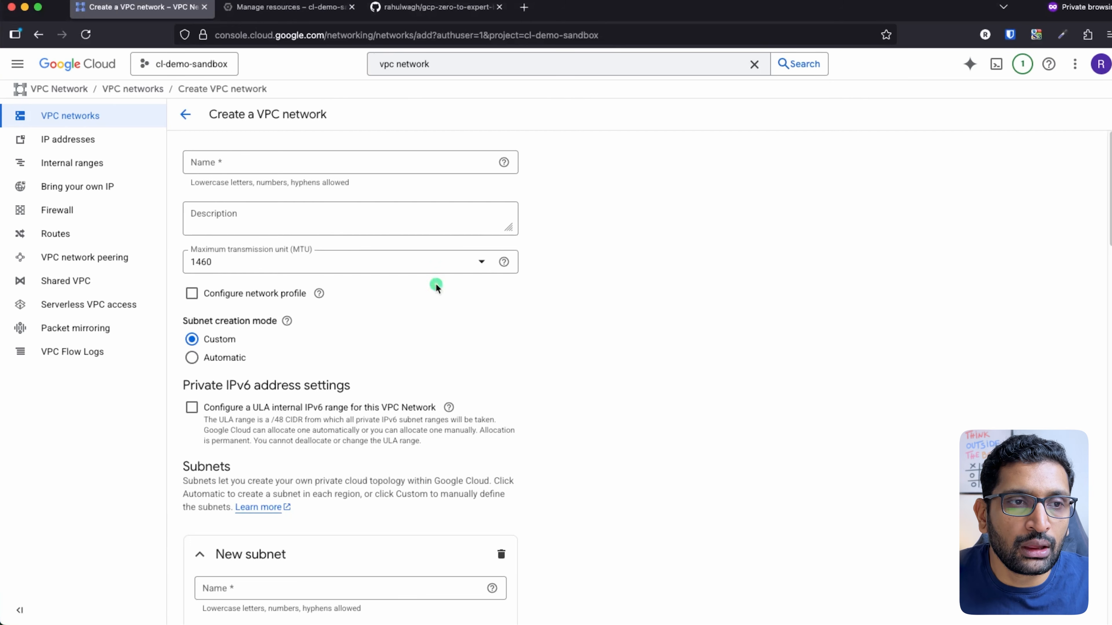
click(241, 161)
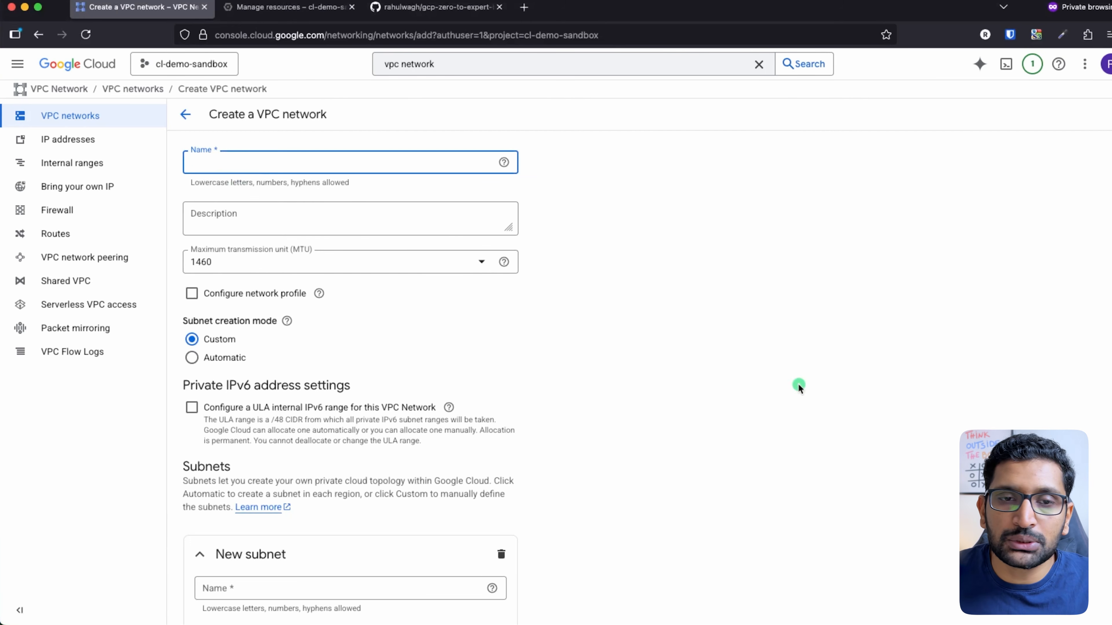
key(super+Tab)
key(super+Tab)
key(super+Tab)
key(super+Tab)
key(super+Tab)
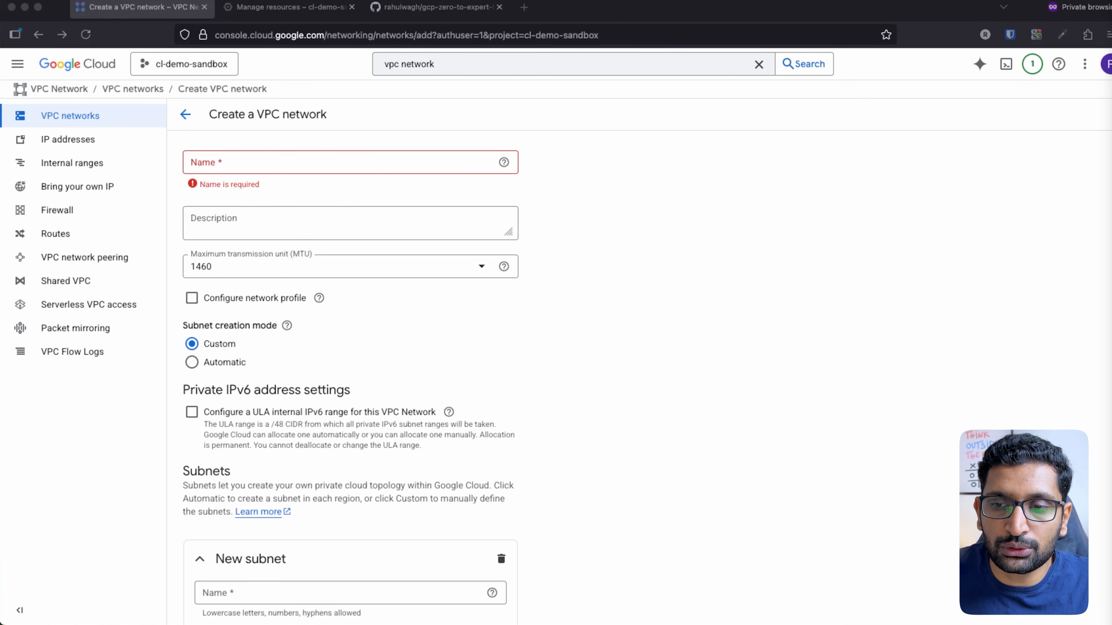
click(298, 158)
text(cl-vpc-sandbox)
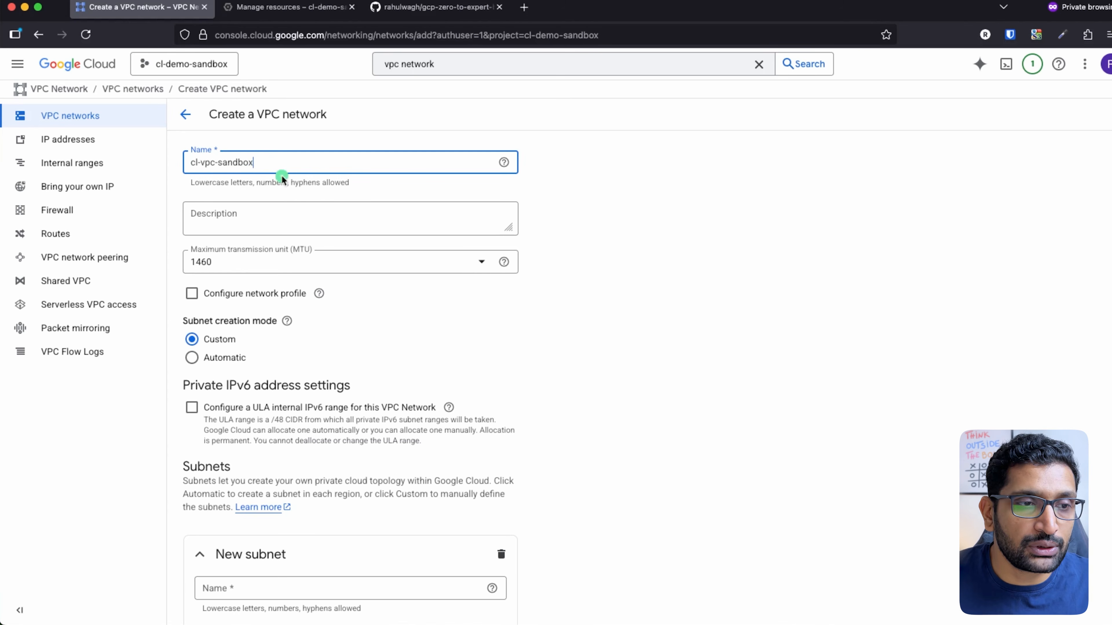
click(645, 313)
Leave subnet creation mode on Custom and highlight the Subnets section heading
scroll(522, 302, down, 1)
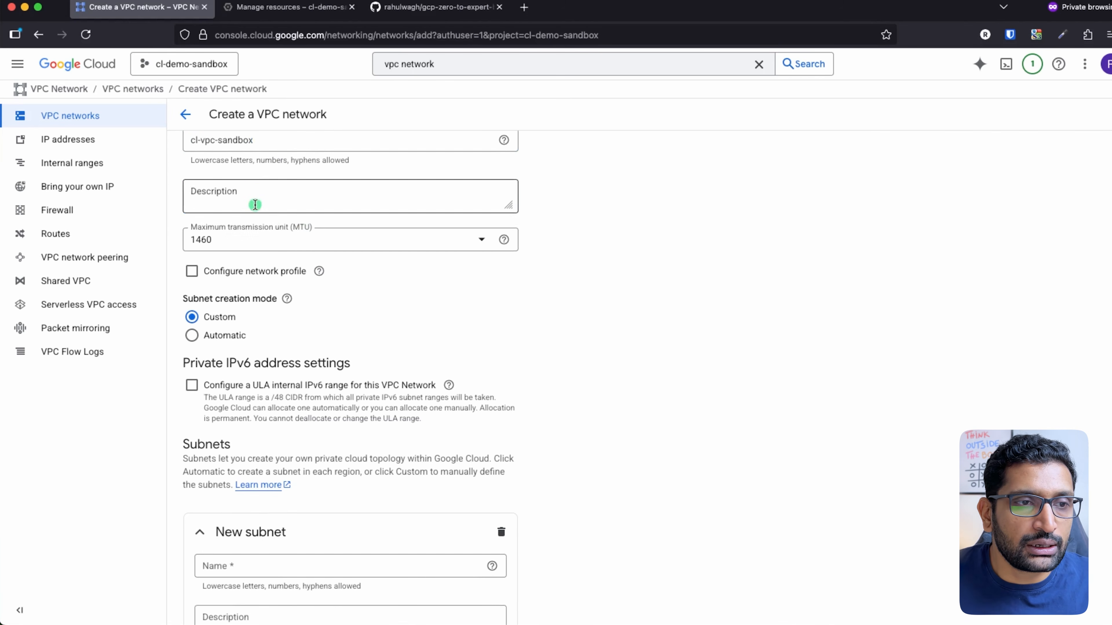
click(253, 201)
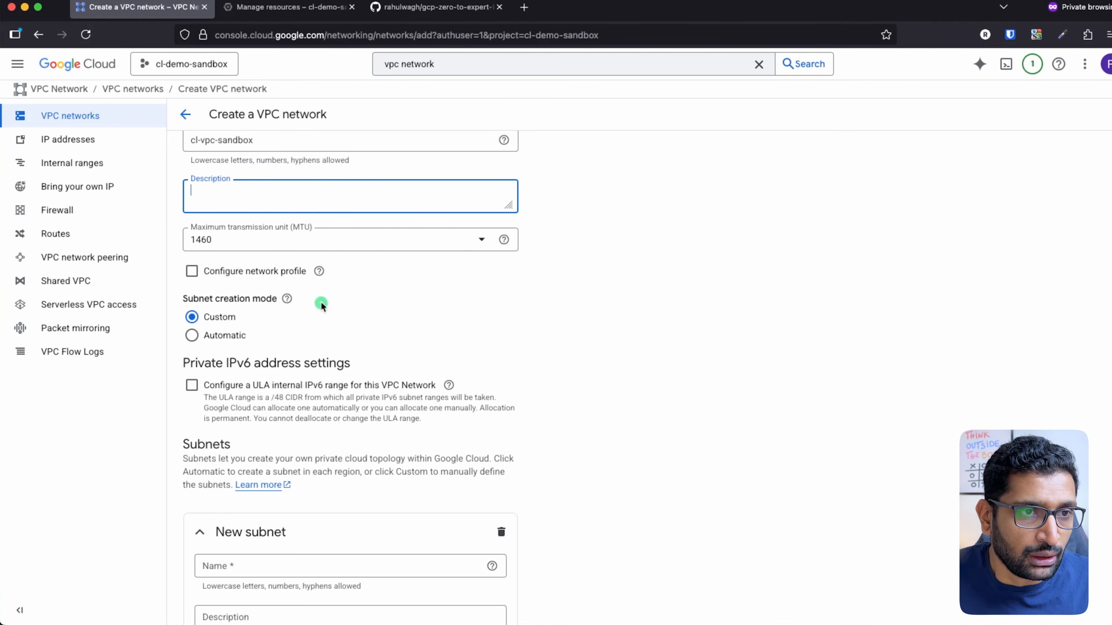
scroll(344, 332, up, 1)
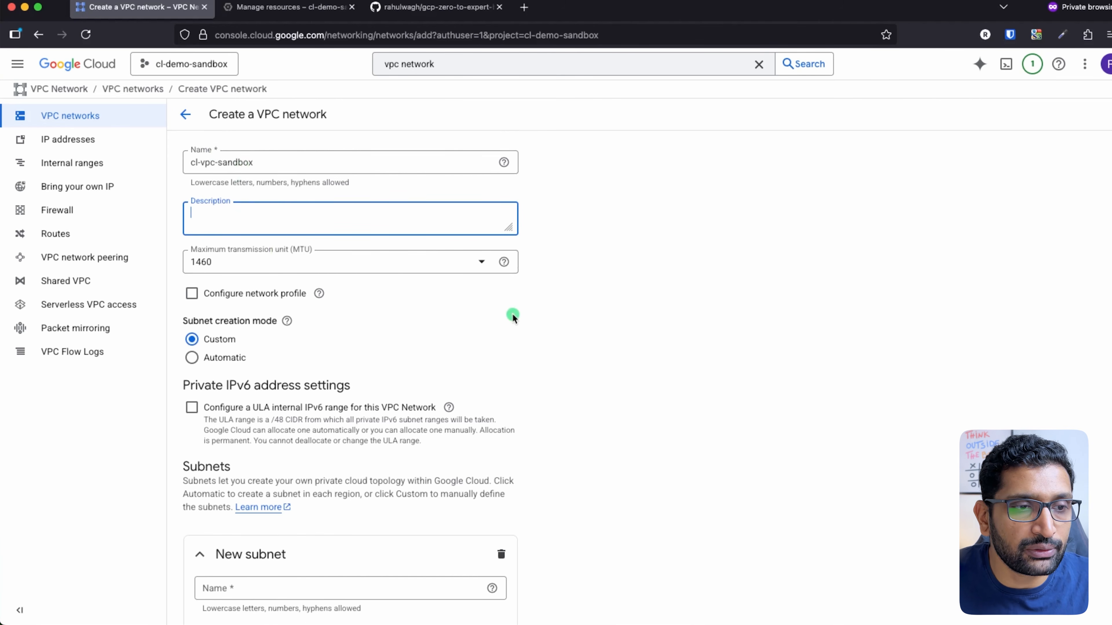
scroll(511, 315, down, 6)
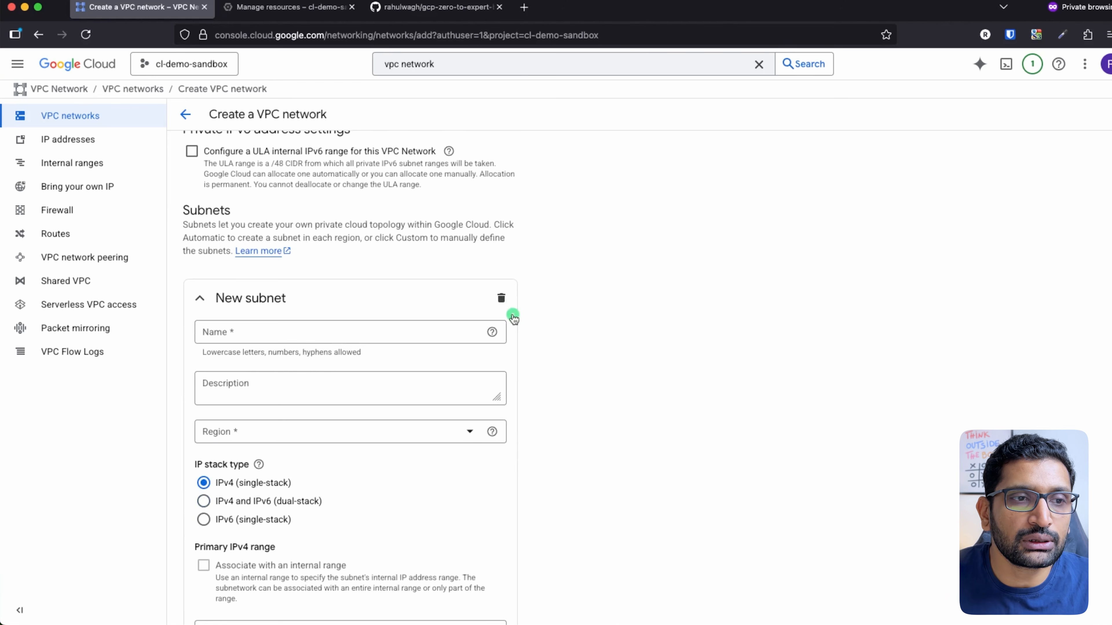
double_click(210, 210)
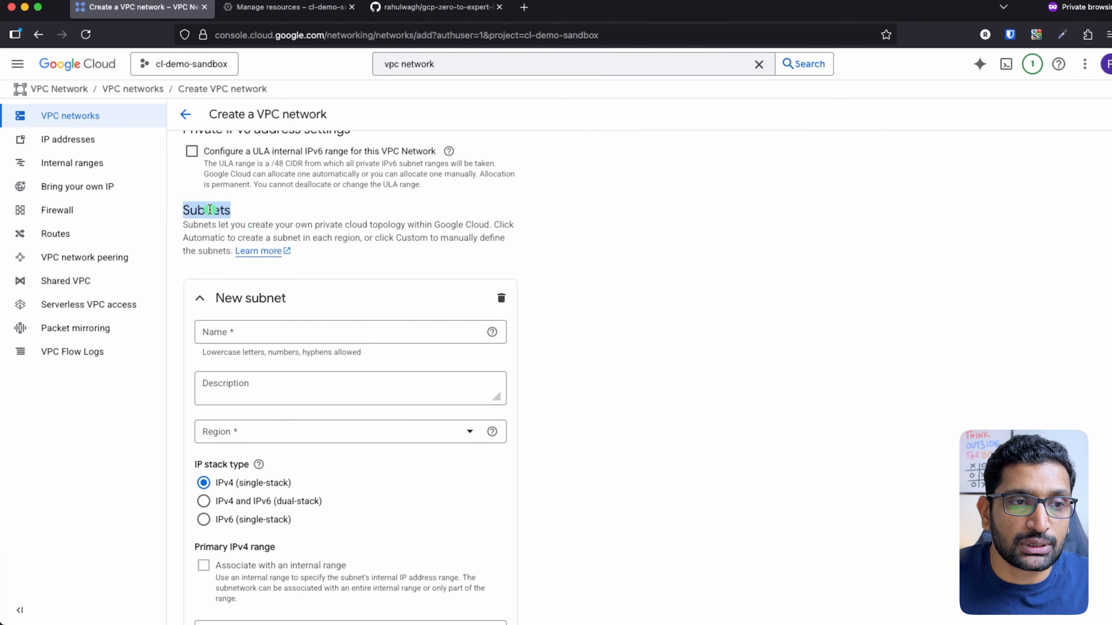
Advance the Keynote VPC diagram to reveal the Subnet box, then return to the browser
key(super+Tab)
key(super+Tab)
key(super+Tab)
key(super+Tab)
key(super+Tab)
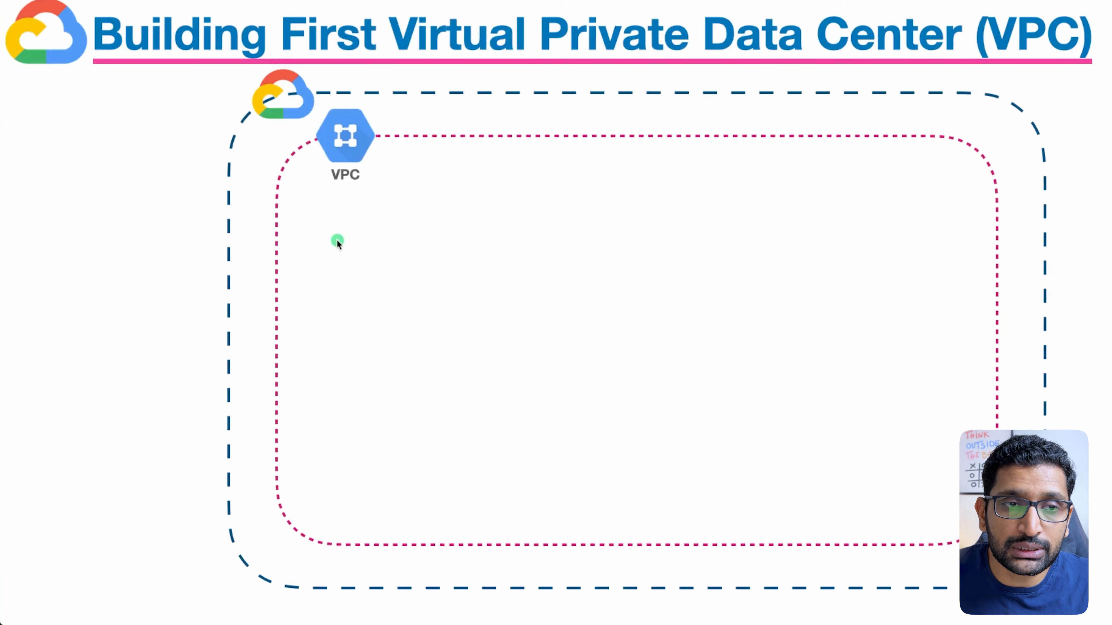
click(441, 283)
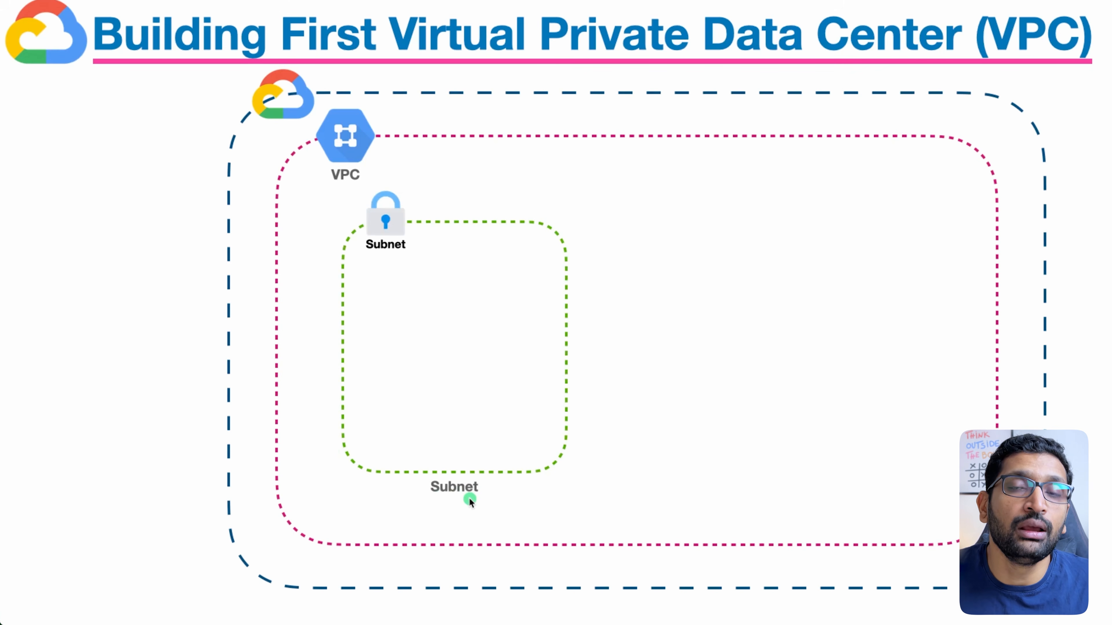
key(super+Tab)
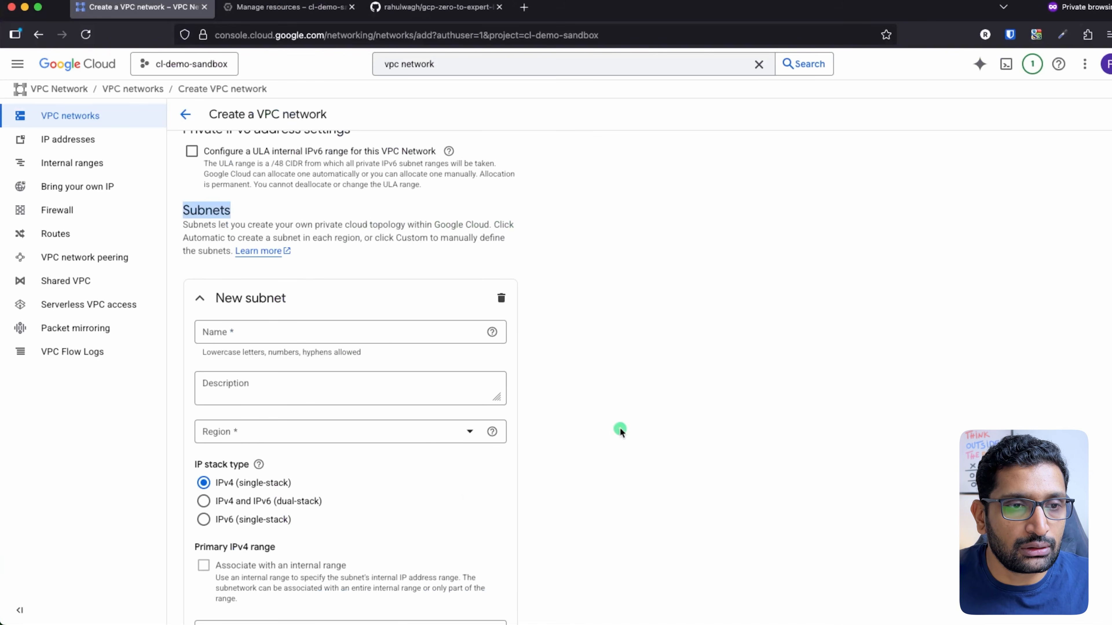
Paste cl-sub-sandbox-web-eu-north2 into the New subnet Name field
click(686, 379)
scroll(687, 379, down, 2)
key(super+Tab)
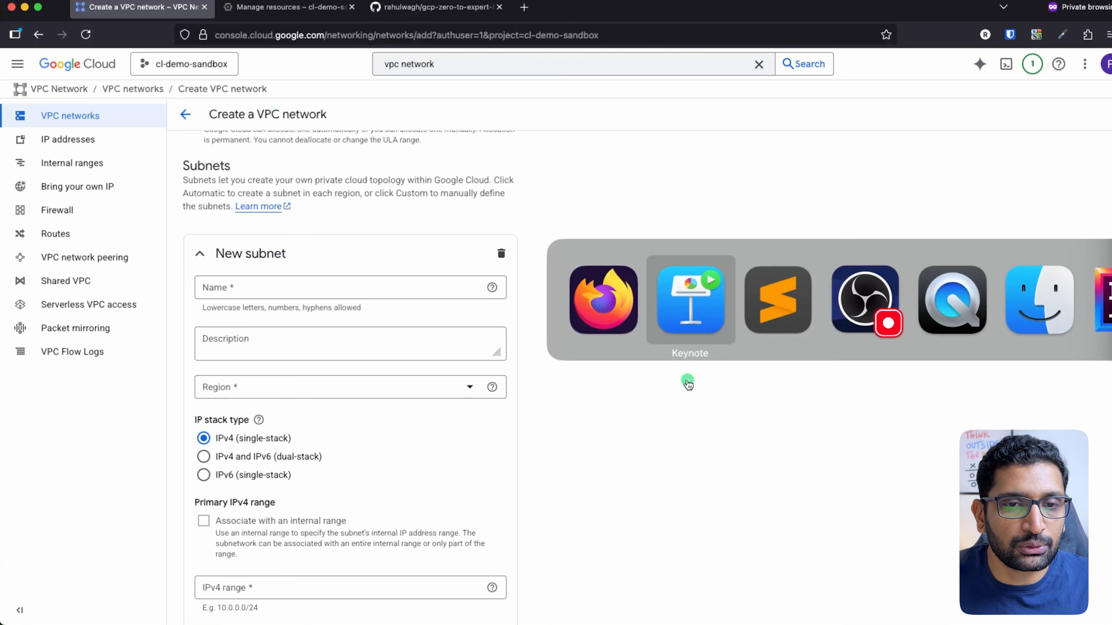
key(super+Tab)
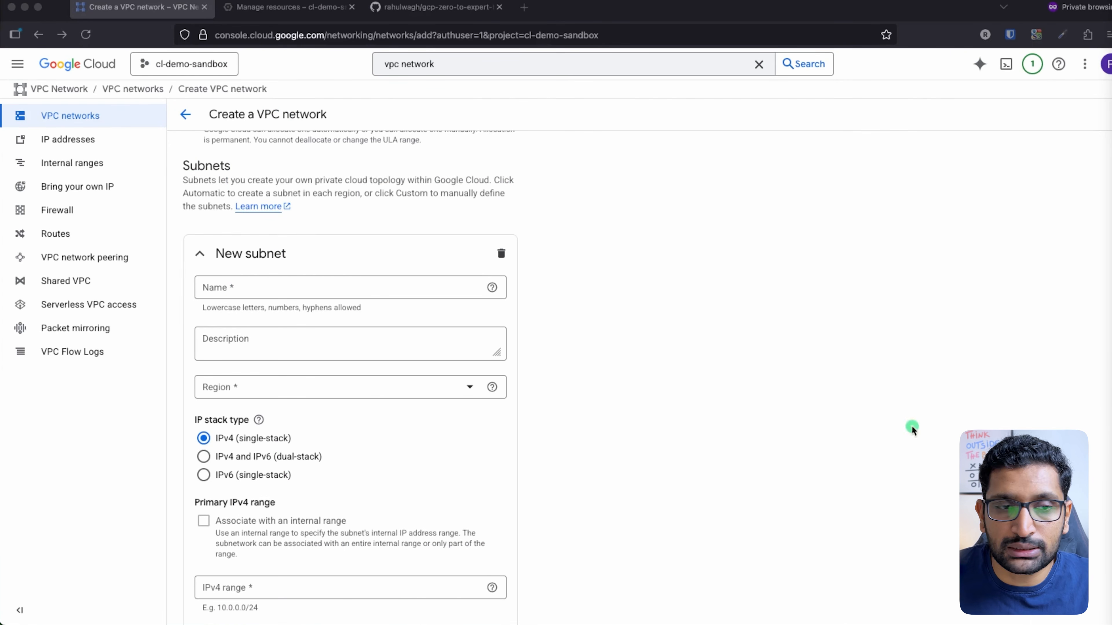
click(268, 288)
text(cl-sub-sandbox-web-eu-north2)
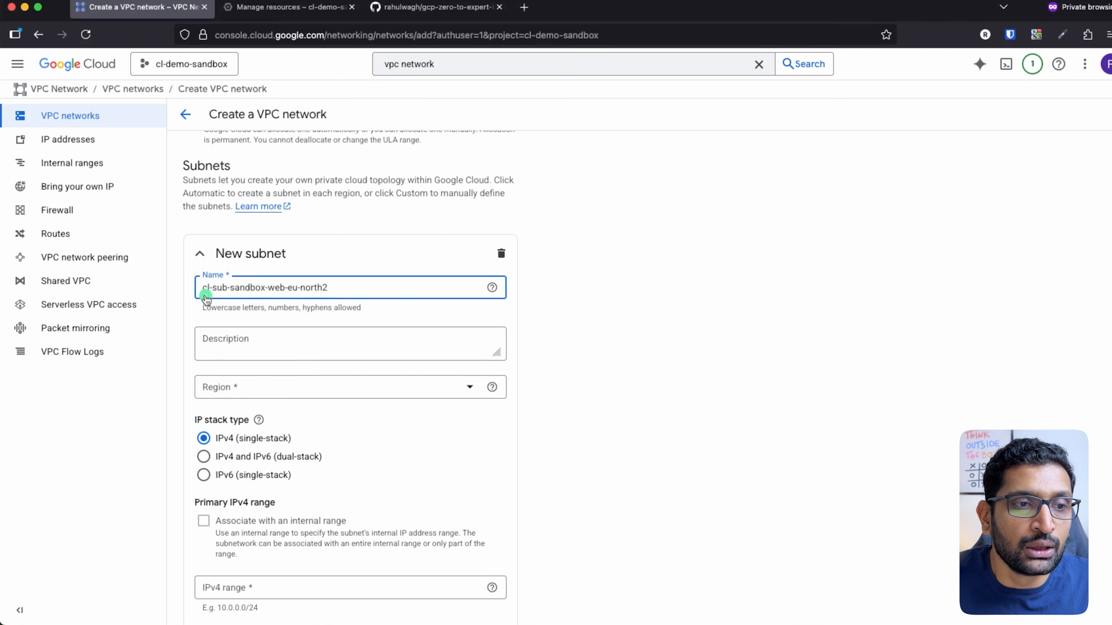
Highlight the sub, sandbox and eu-north2 parts of the subnet name in turn
drag(204, 287, 208, 332)
double_click(217, 289)
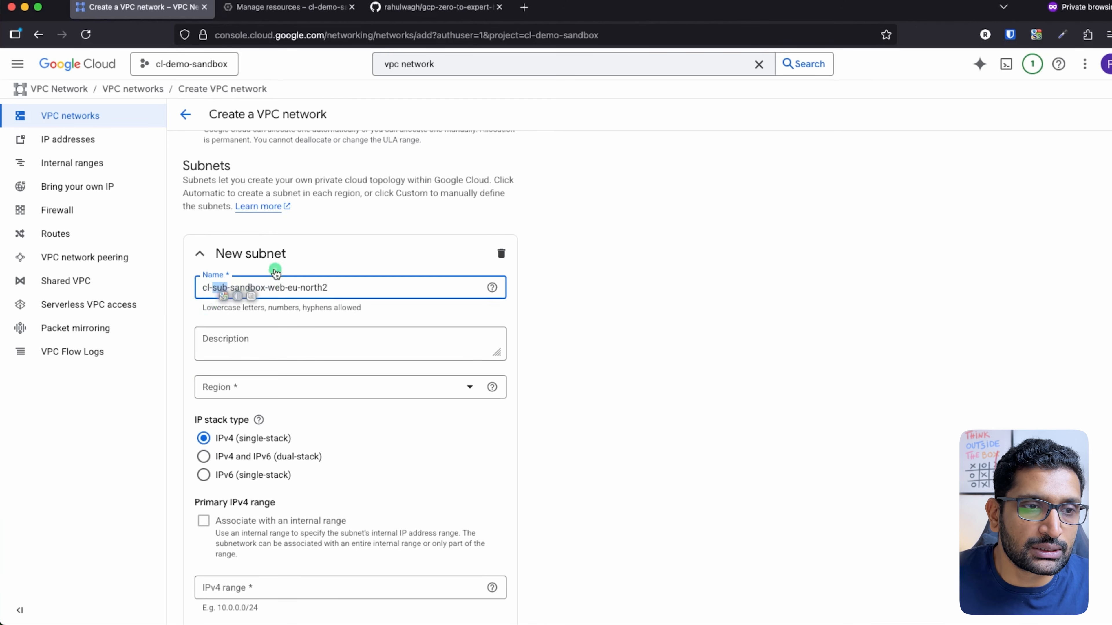
double_click(261, 284)
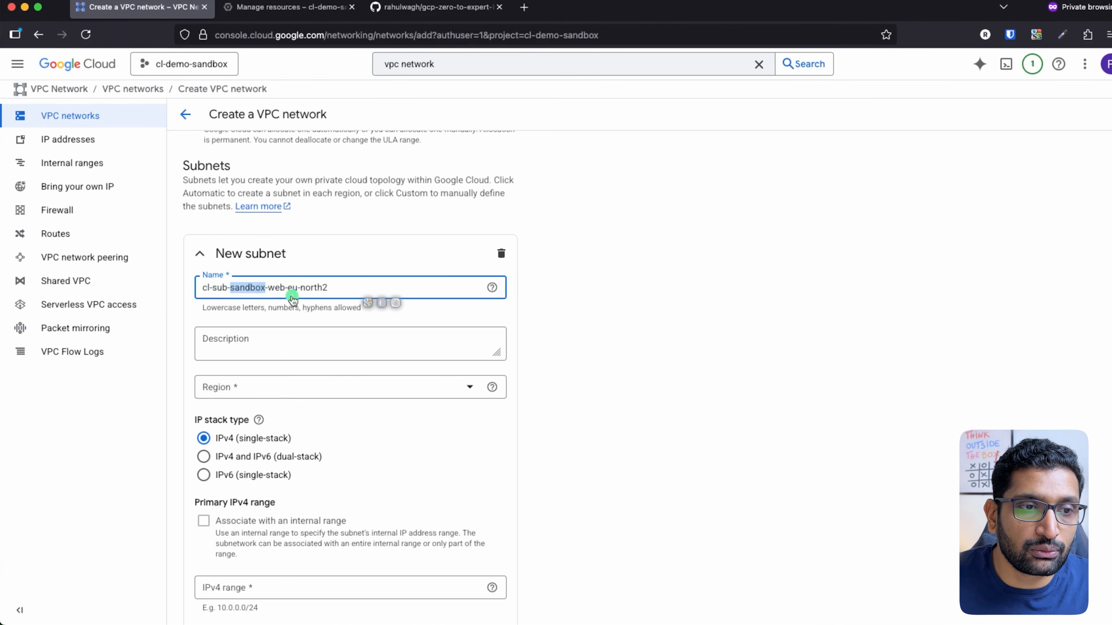
click(282, 288)
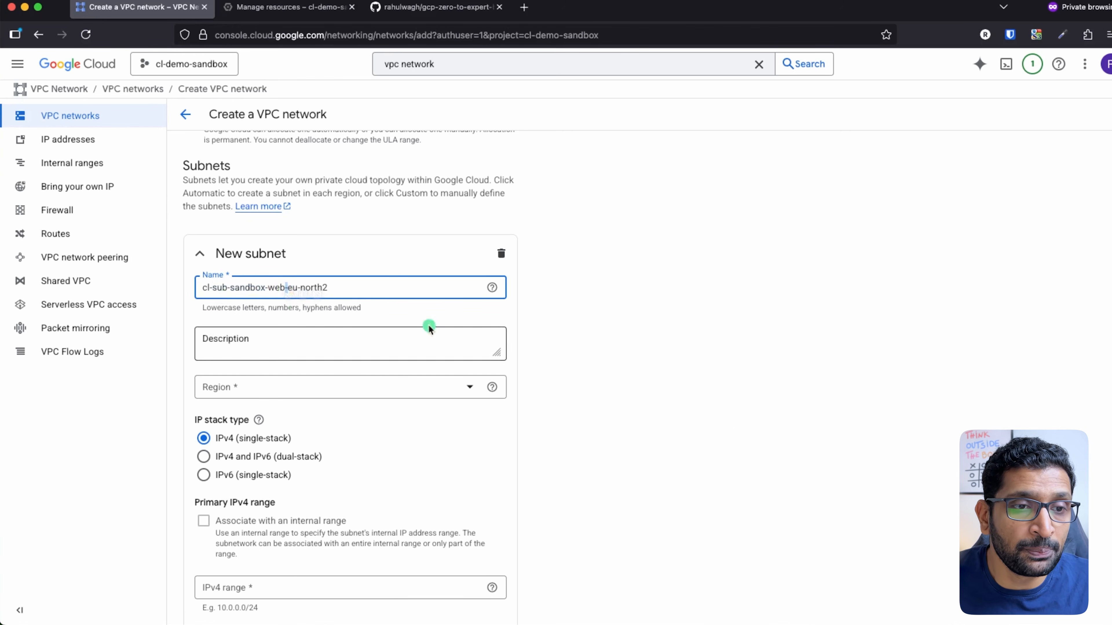
click(324, 287)
drag(324, 287, 286, 286)
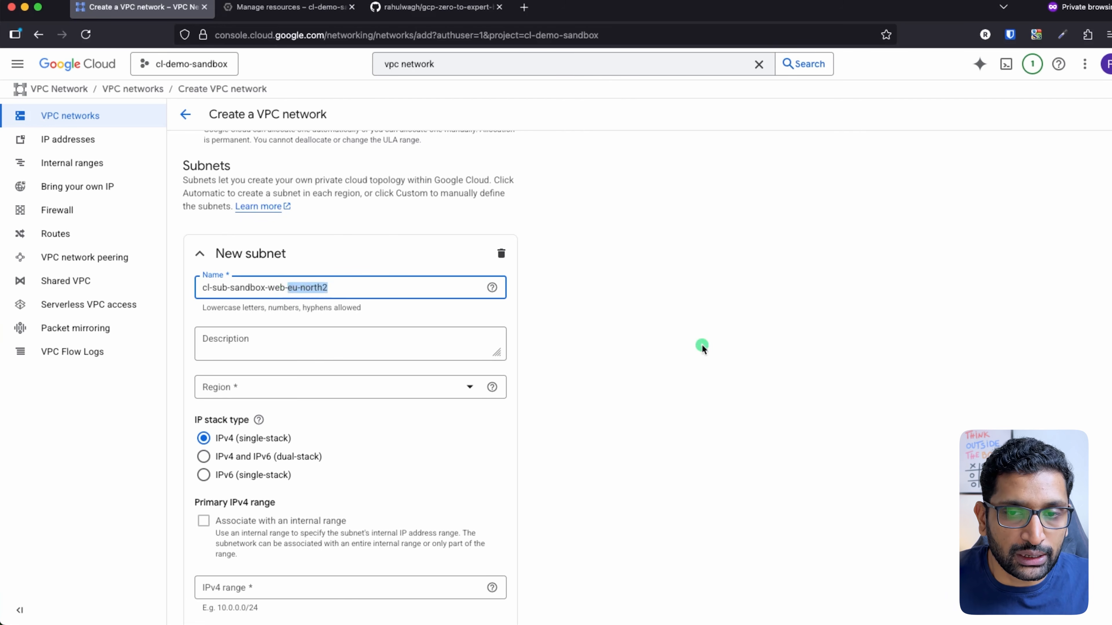
key(super+Tab)
key(super+Tab)
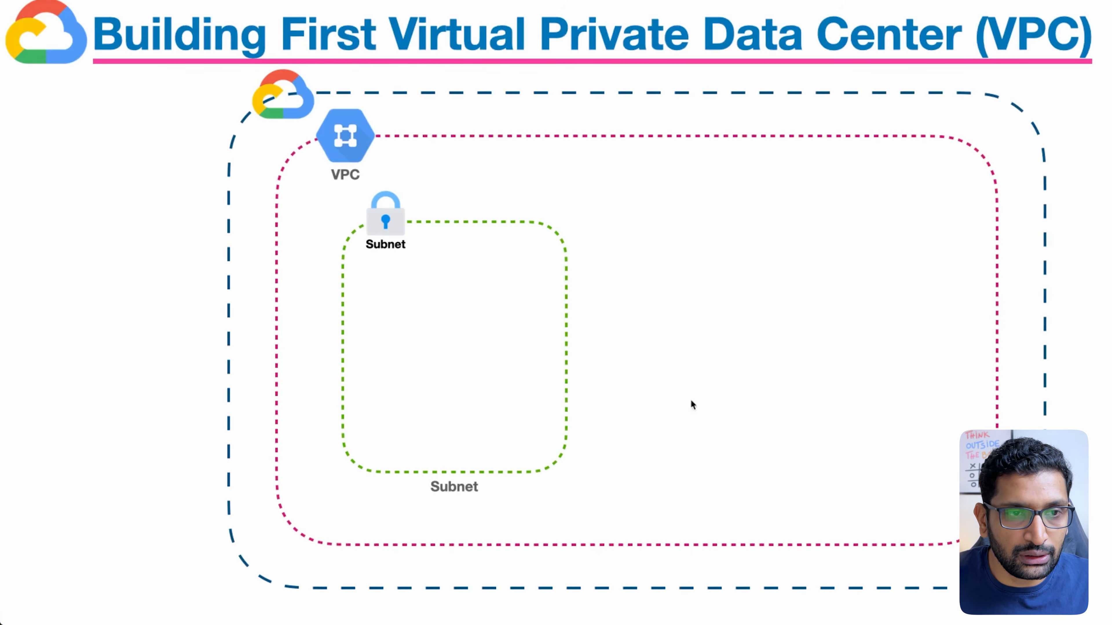
Circle the VPC icon and the Subnet label on the diagram, then clear the annotations
mouse_move(375, 98)
mouse_down()
mouse_move(335, 195)
mouse_move(366, 107)
mouse_up()
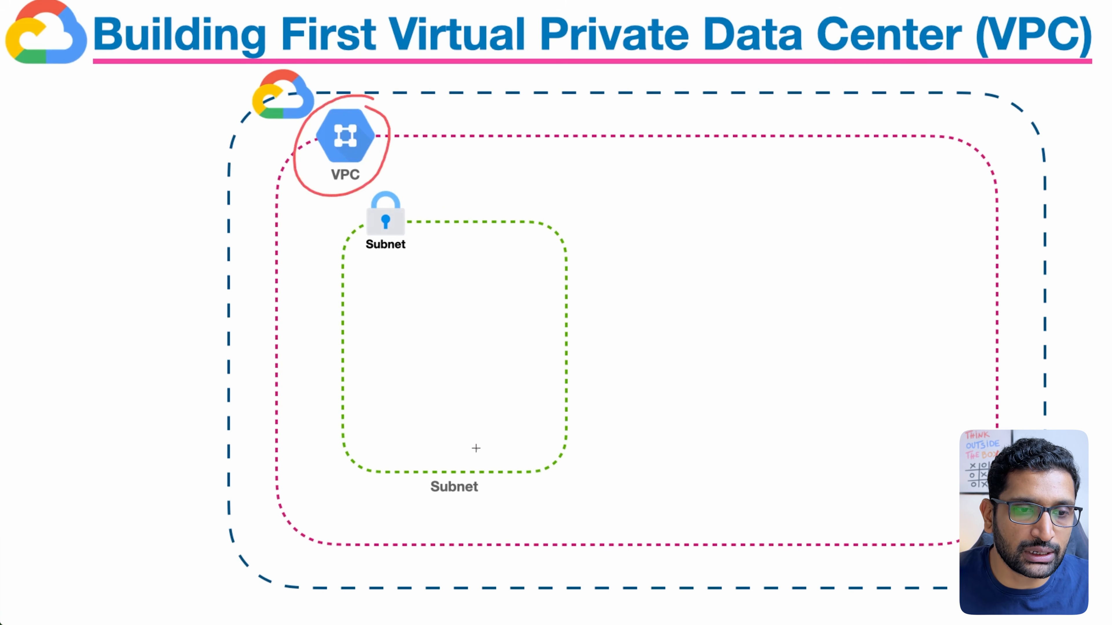
mouse_move(476, 449)
mouse_down()
mouse_move(484, 513)
mouse_move(465, 443)
mouse_up()
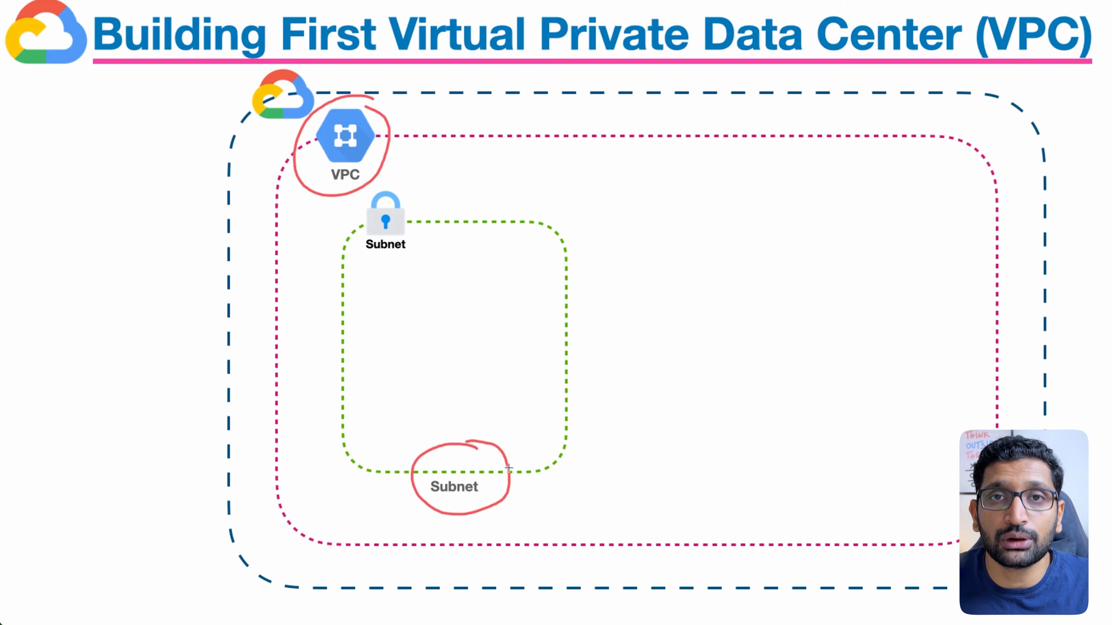
key(Escape)
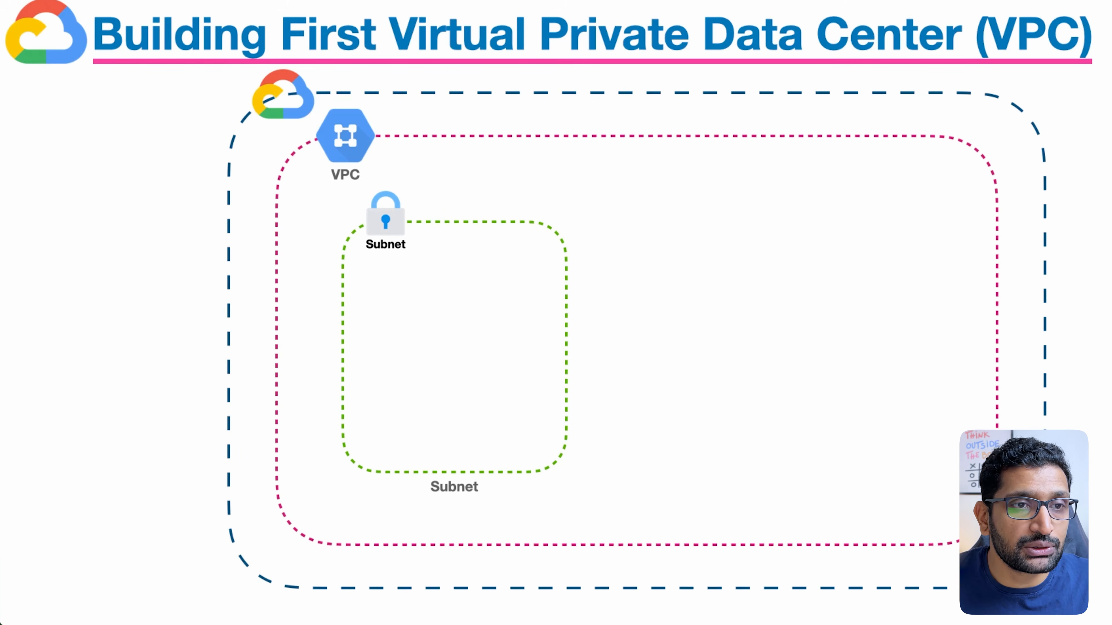
key(super+Tab)
Set the subnet region to europe-north2 (Stockholm), keeping the IPv4 single-stack type
click(467, 387)
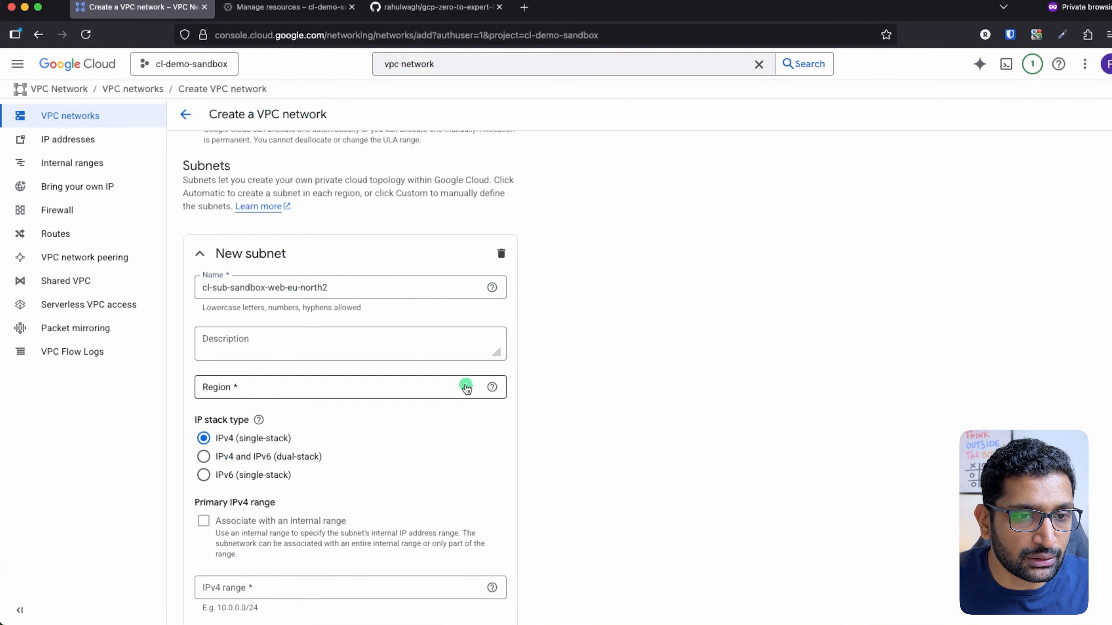
text(euro)
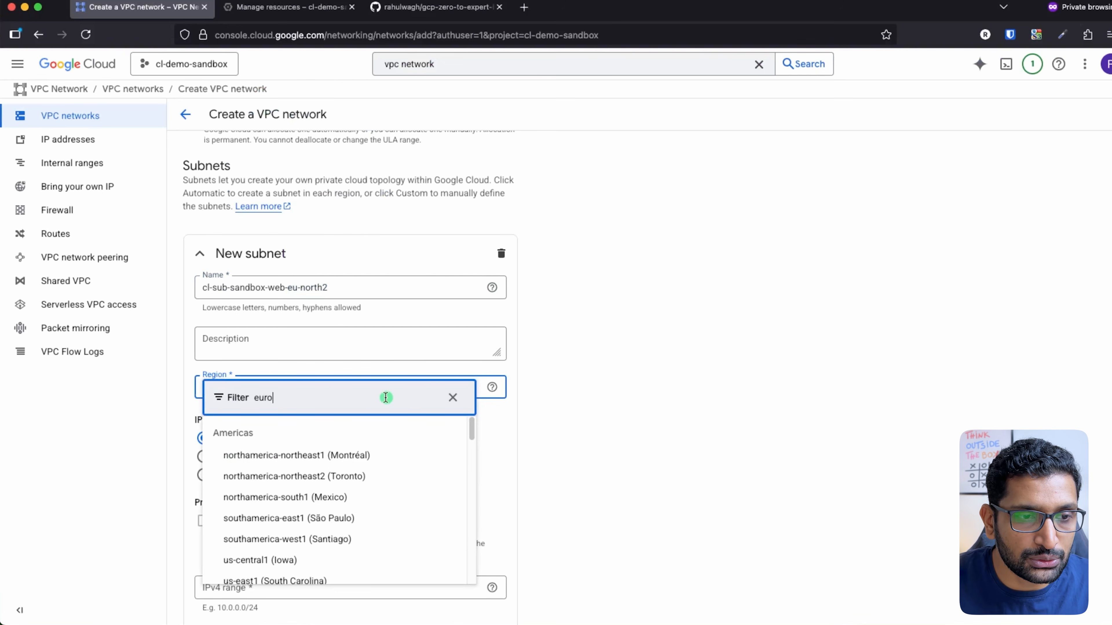
text(pe)
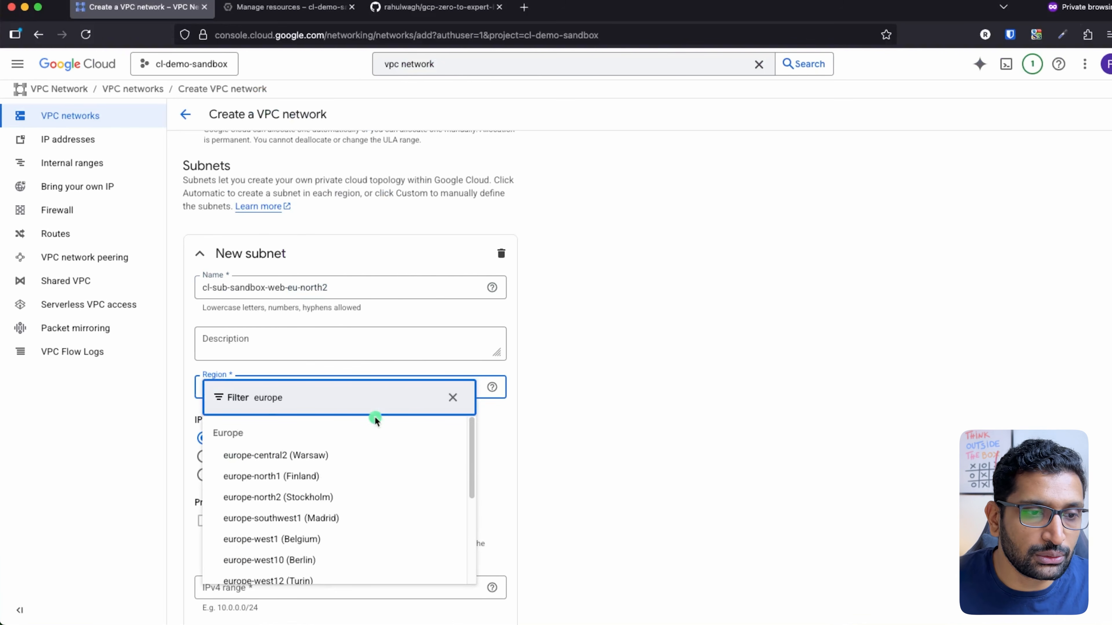
click(303, 495)
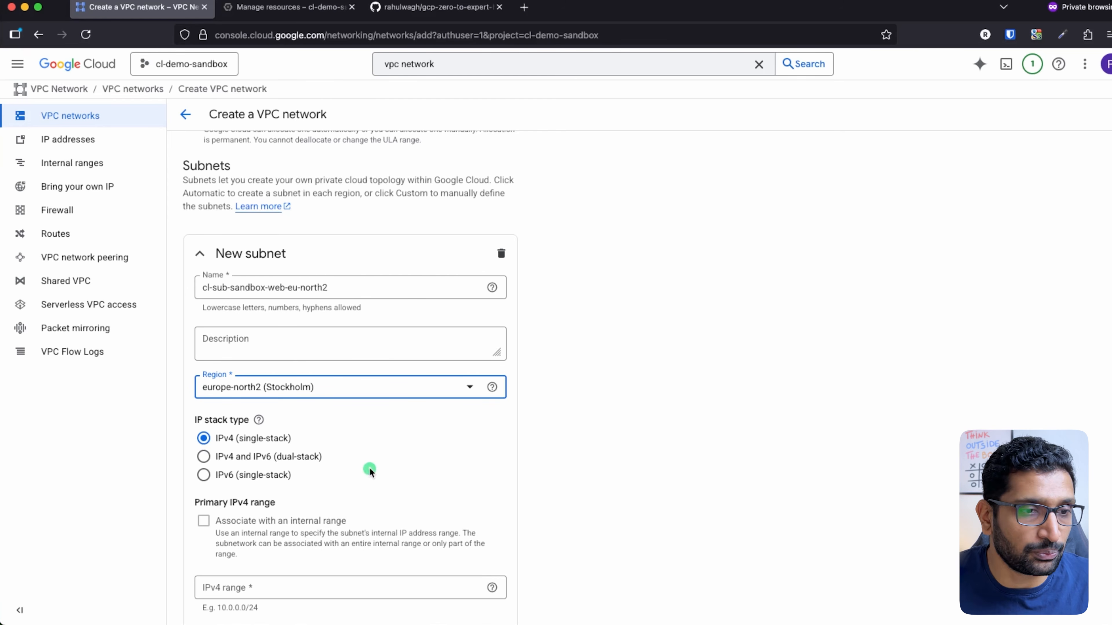
scroll(368, 467, down, 5)
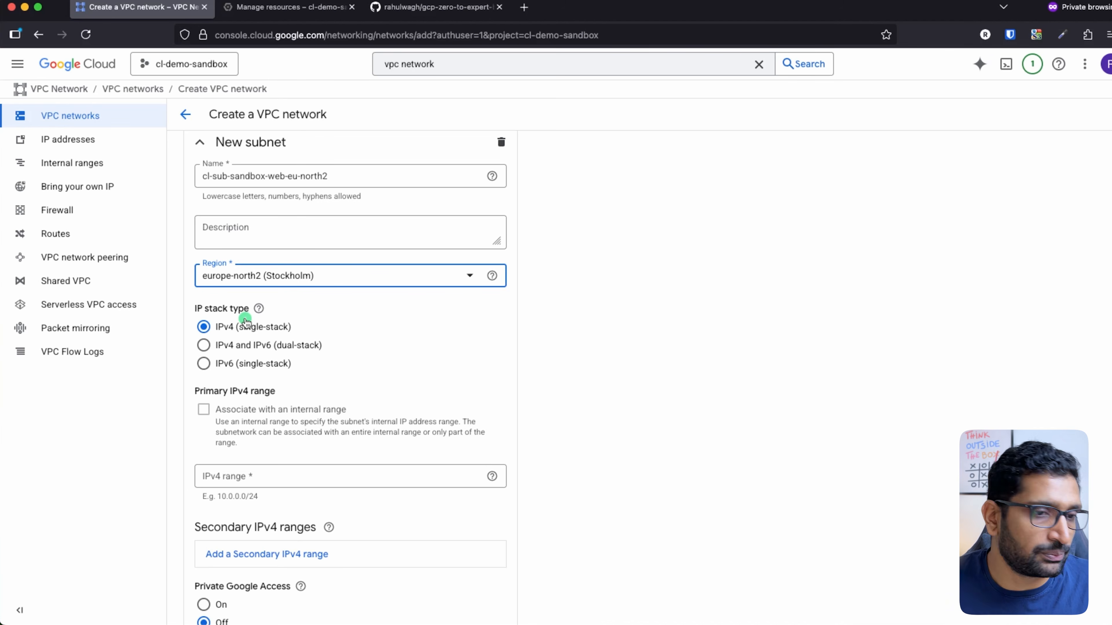
scroll(317, 363, down, 6)
click(278, 342)
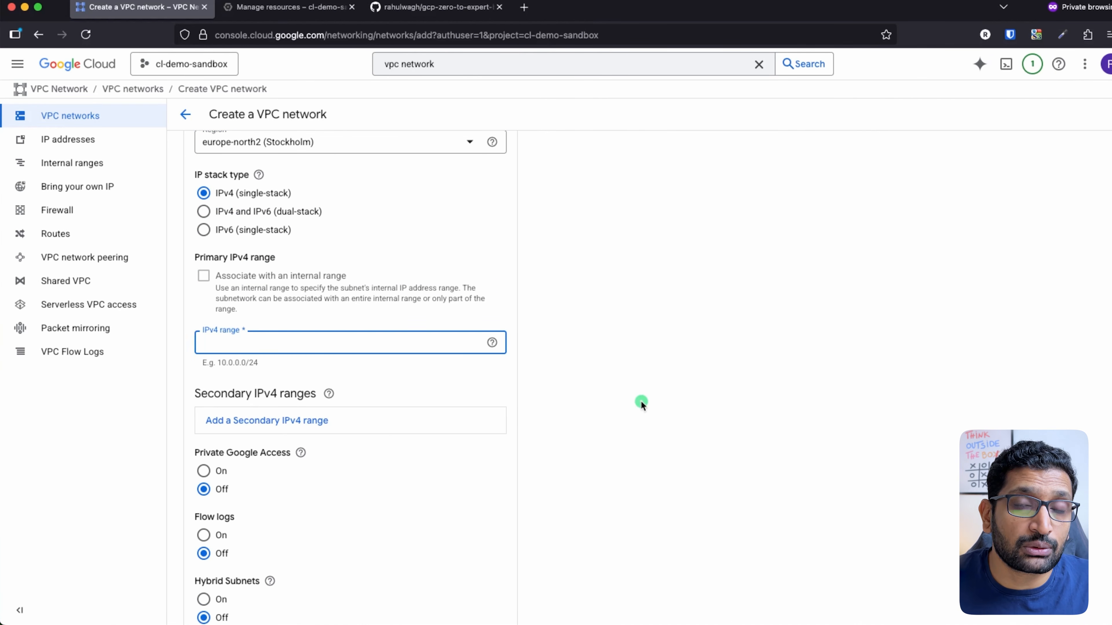
Step the slides to the two-subnet cl-vpc-sandbox diagram and circle 10.100.1.0/24
key(super+Tab)
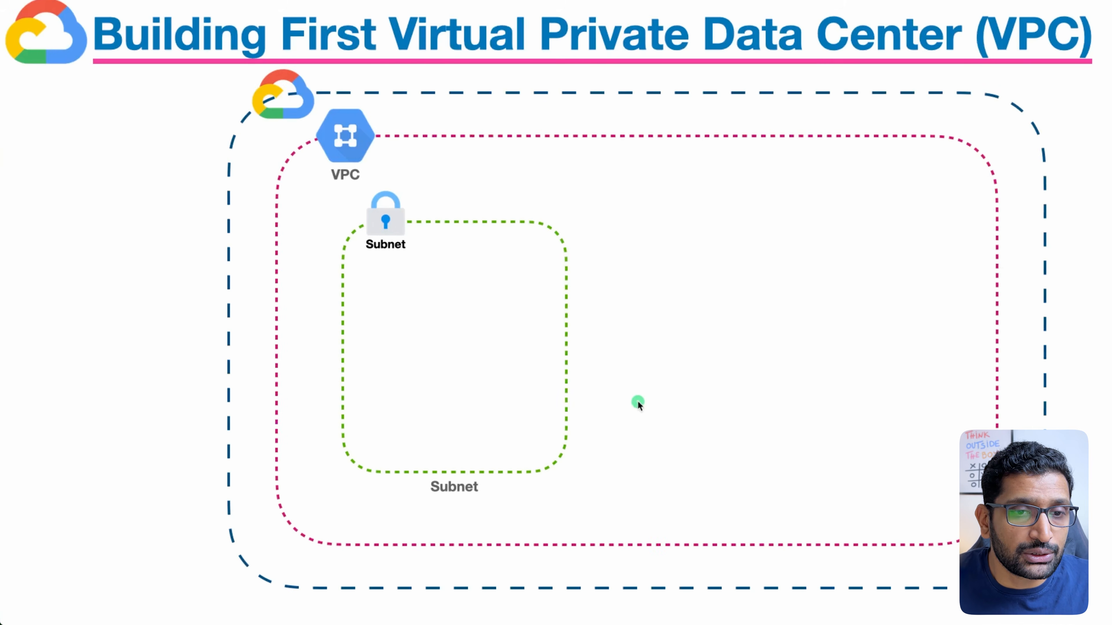
click(630, 393)
click(629, 393)
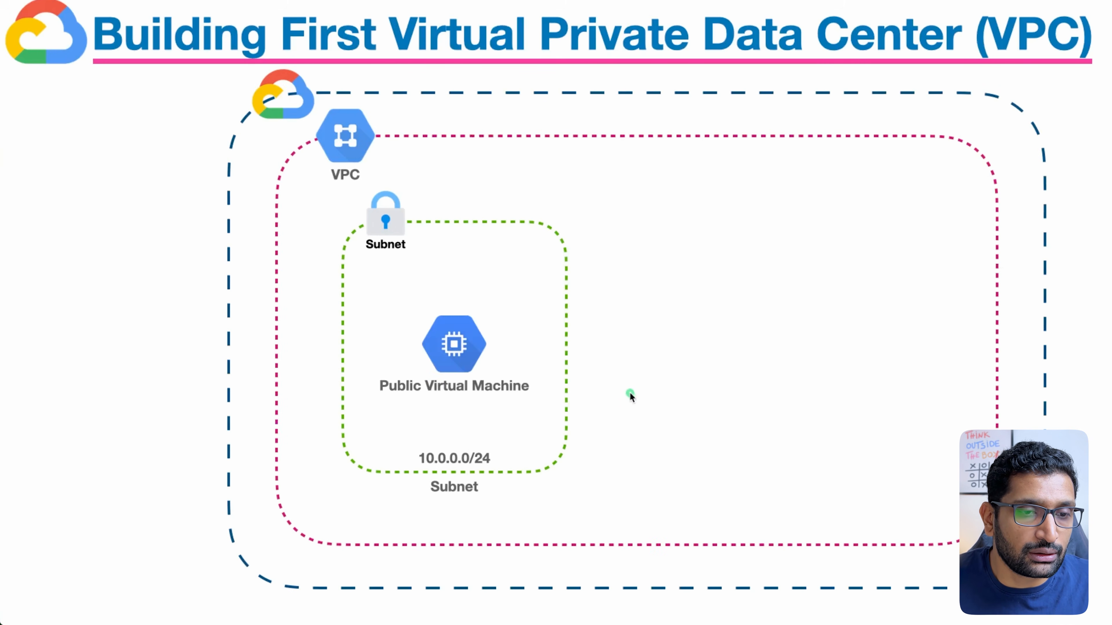
click(629, 393)
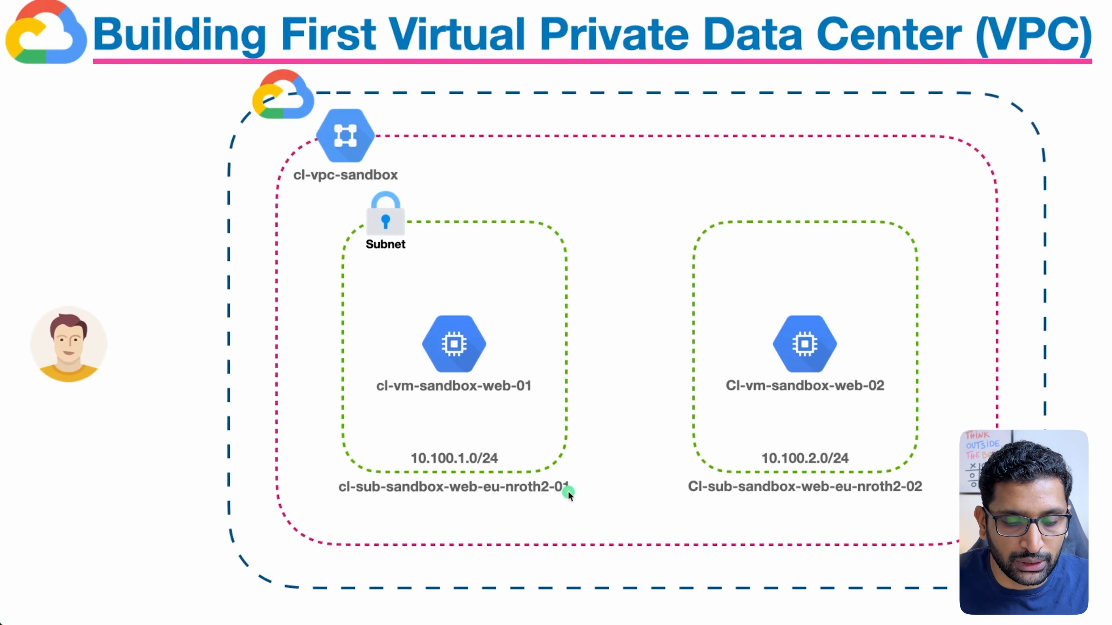
mouse_move(506, 442)
mouse_down()
mouse_move(392, 455)
mouse_move(509, 471)
mouse_move(488, 438)
mouse_up()
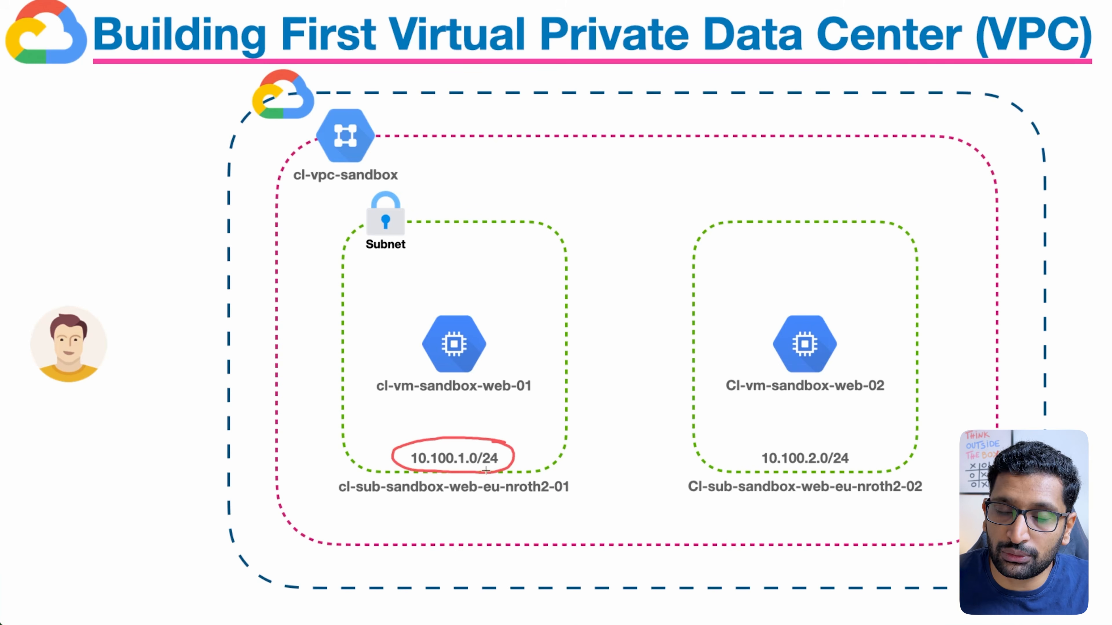
Enter 10.100.1.0/24 as the new subnet's IPv4 range
key(super+Tab)
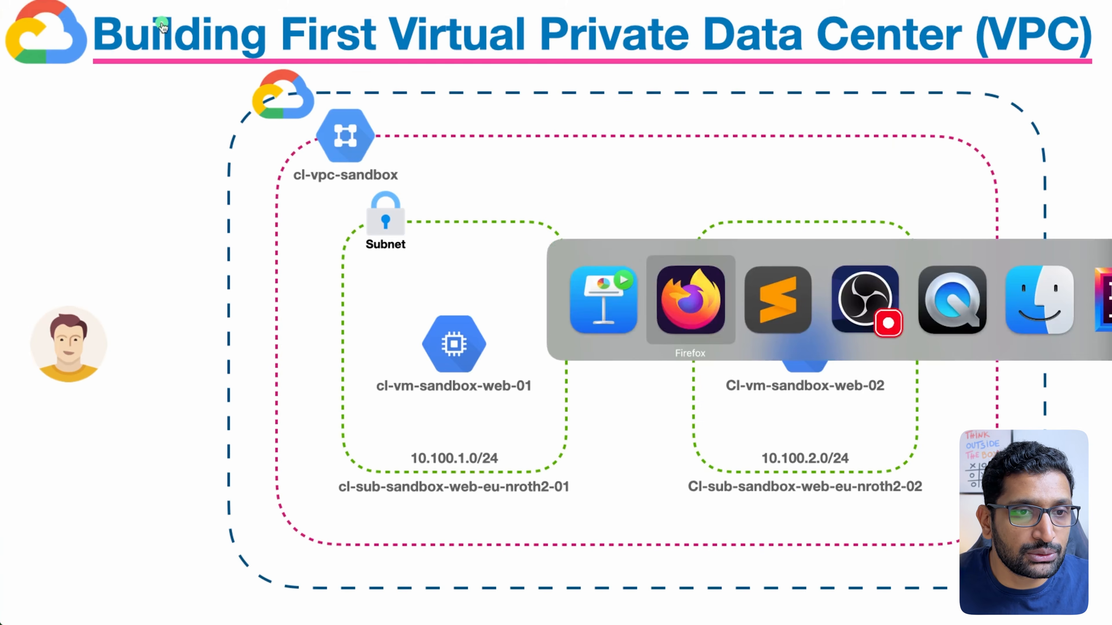
click(236, 346)
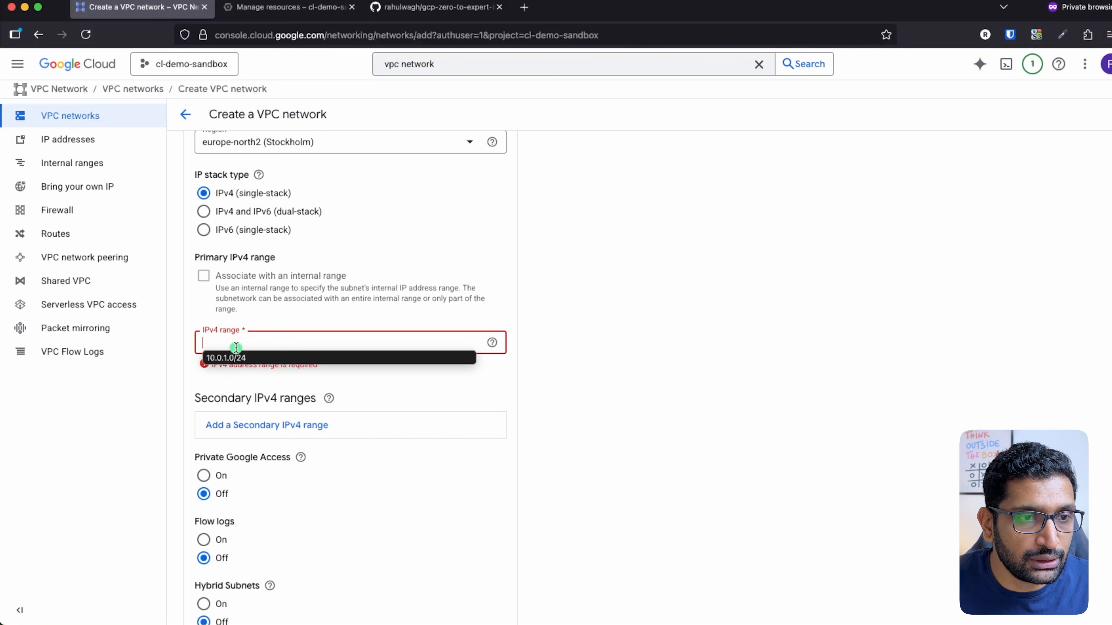
text(10.)
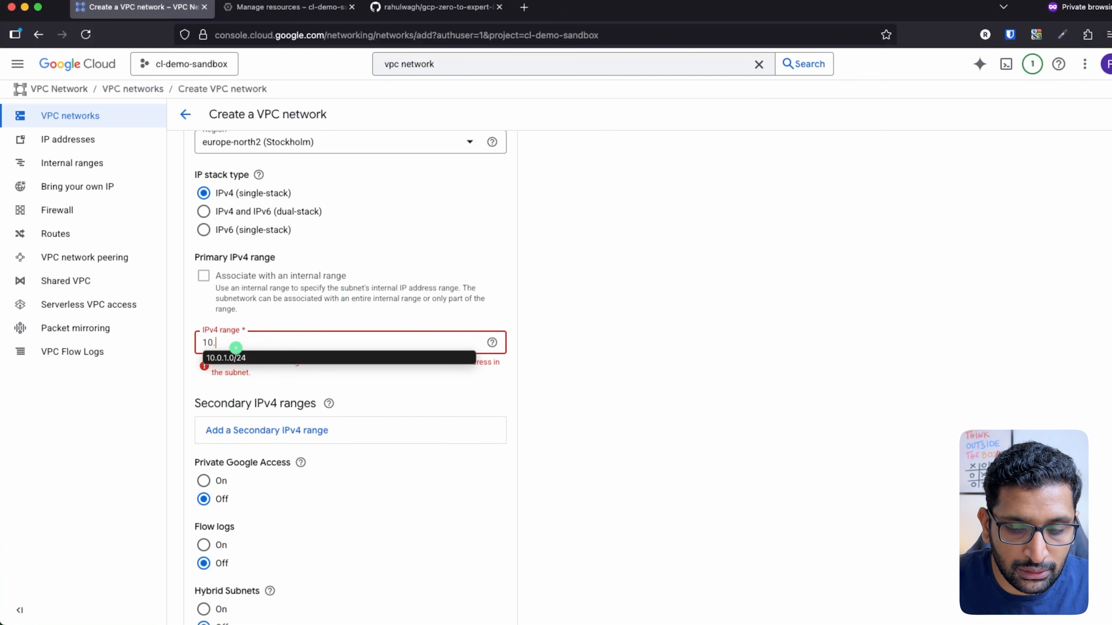
text(100)
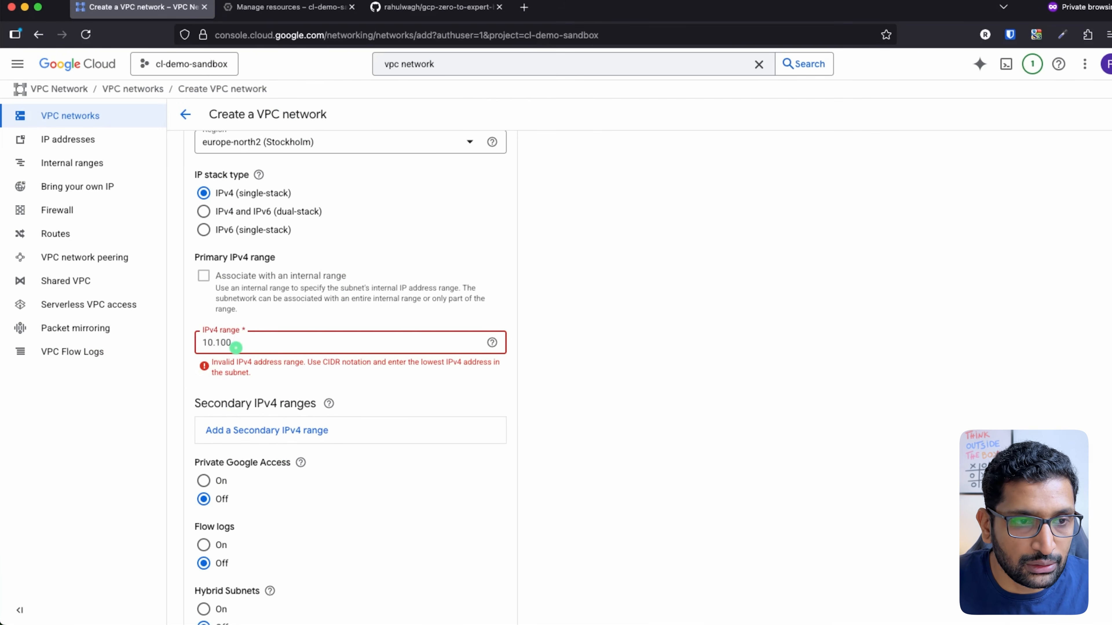
key(super+Tab)
key(super+Tab)
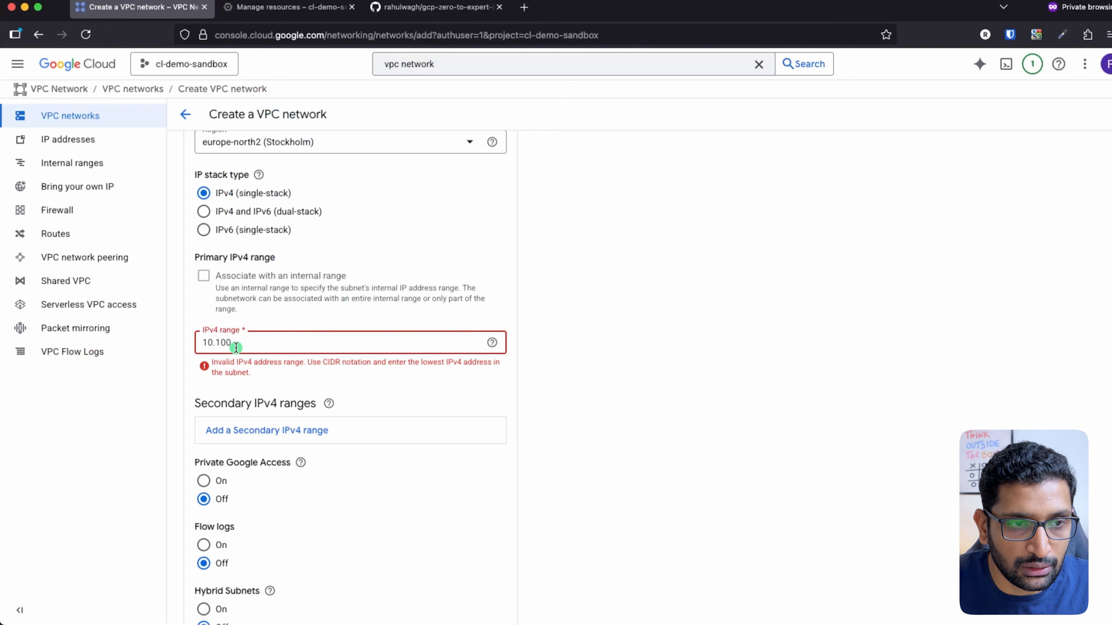
text(.1)
text(.0)
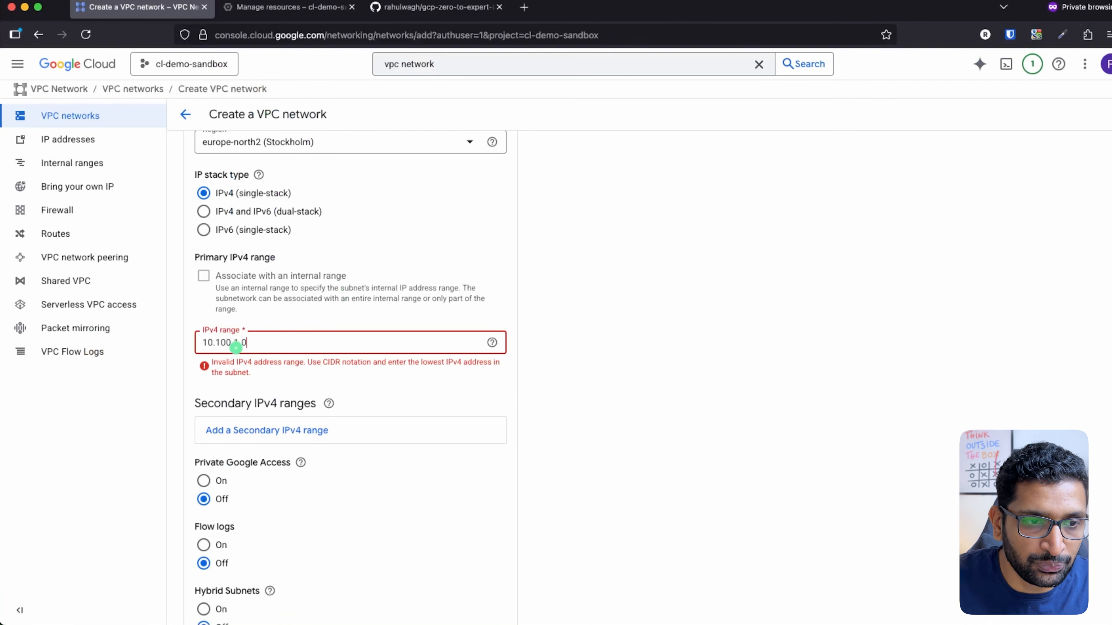
text(/24)
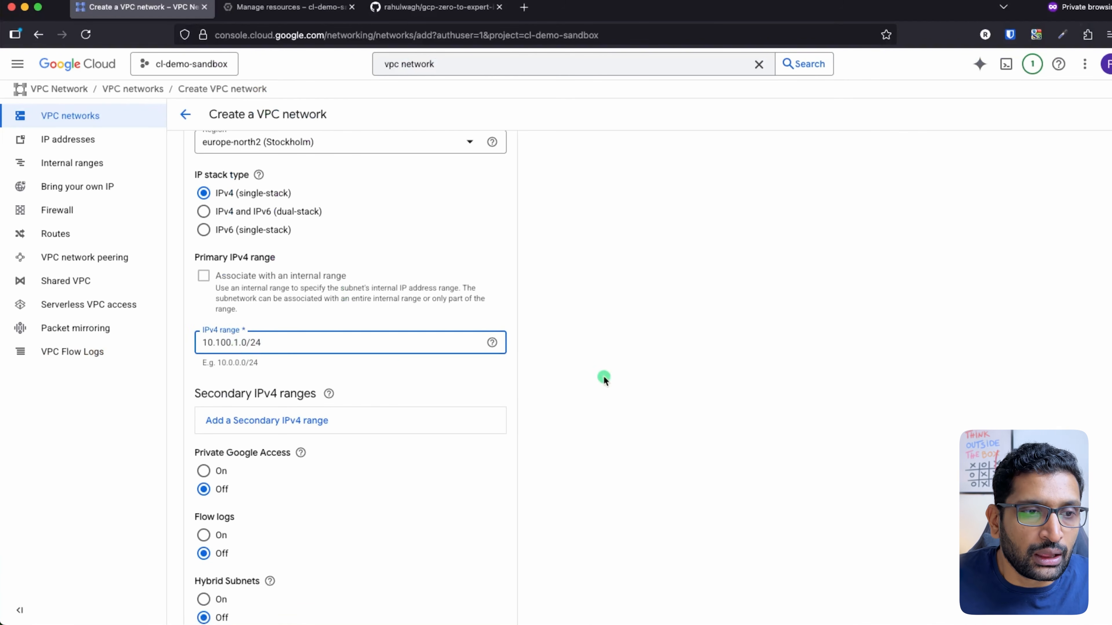
click(615, 382)
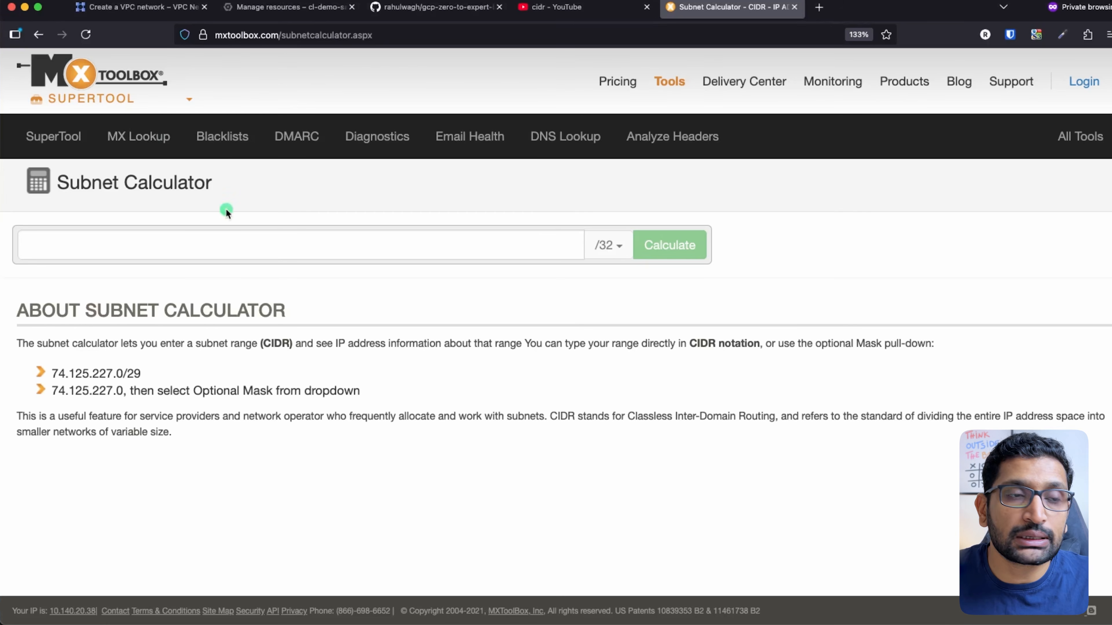
Calculate network 10.100.1.0 with a /24 mask in the Subnet Calculator
click(71, 242)
text(10.100.1.0/24)
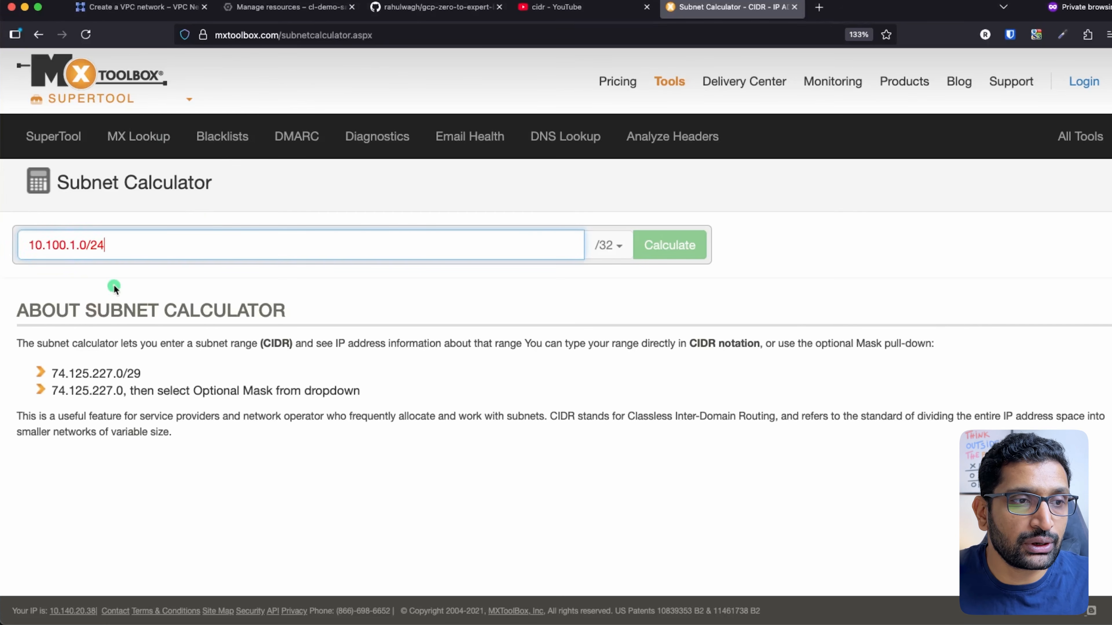
key(BackSpace)
key(BackSpace)
key(BackSpace)
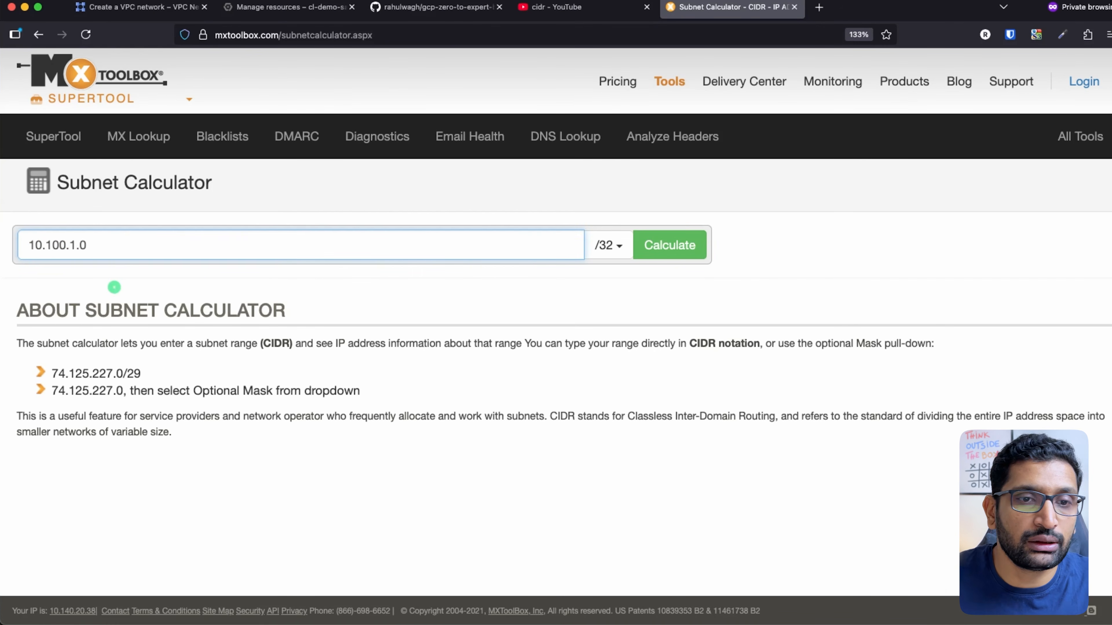
click(617, 251)
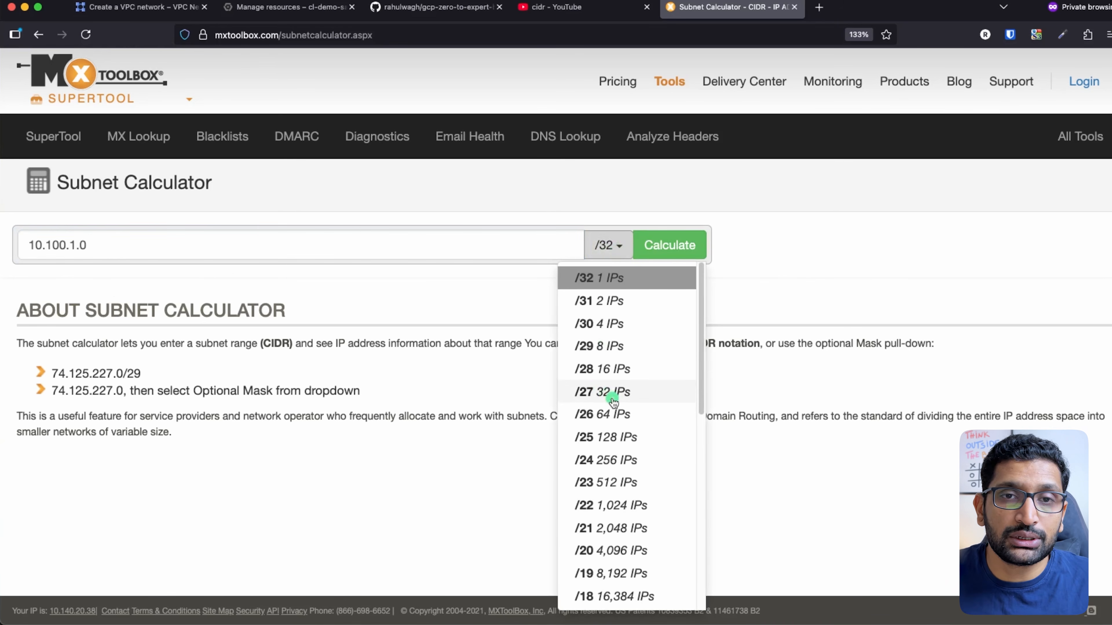
scroll(615, 407, down, 1)
click(615, 431)
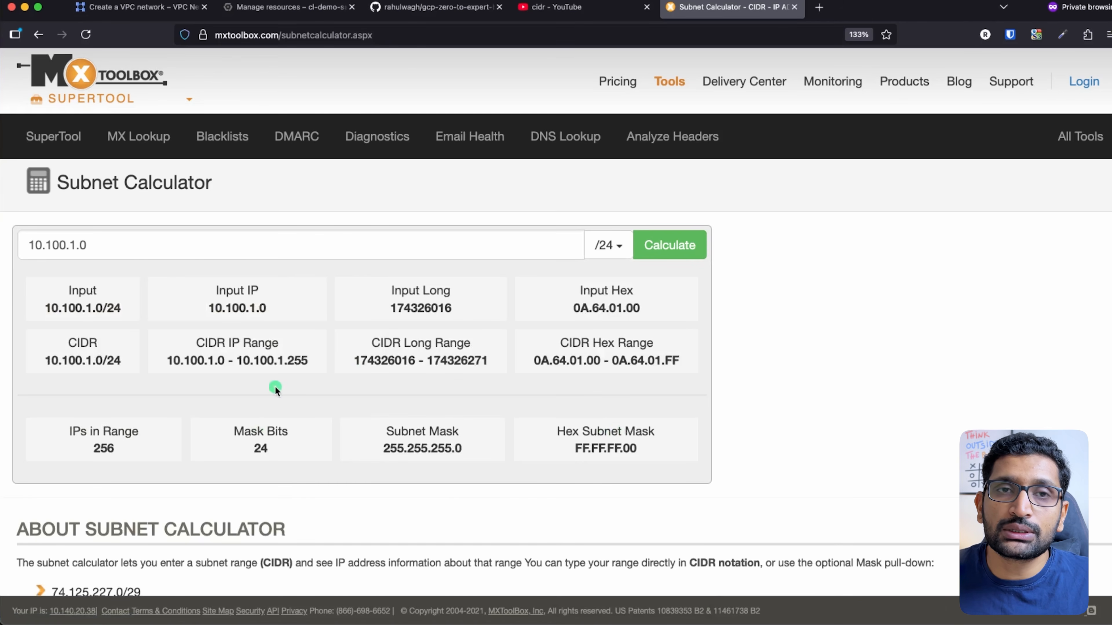
Highlight the entered address, the 256 IP count and the range start 10.100.1.0
click(32, 244)
drag(31, 244, 100, 245)
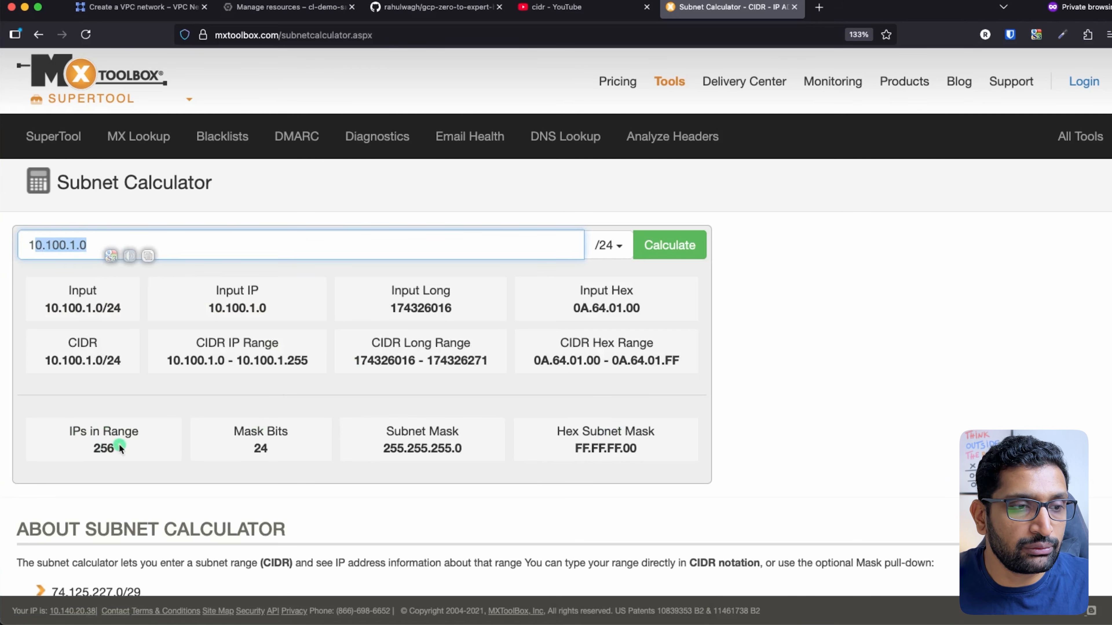
double_click(109, 447)
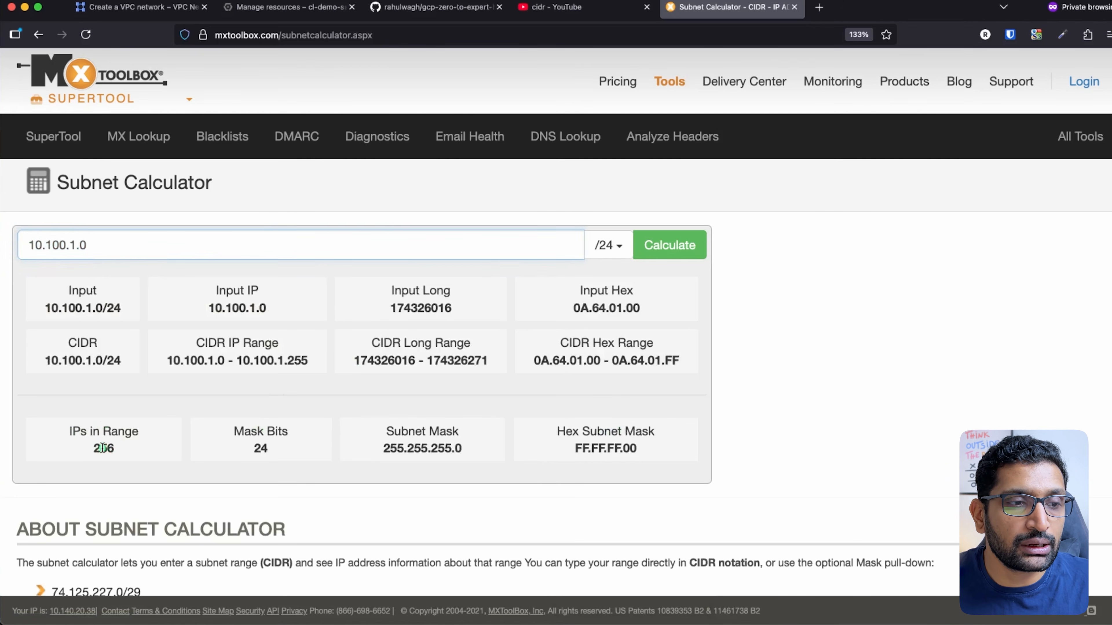
click(56, 377)
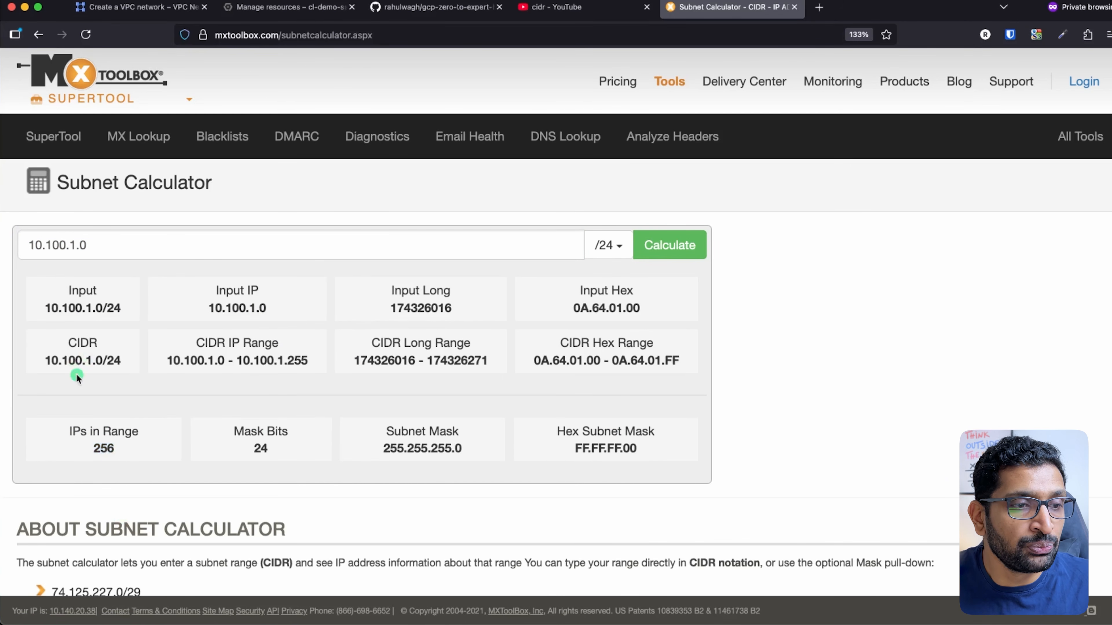
drag(166, 360, 309, 362)
click(240, 361)
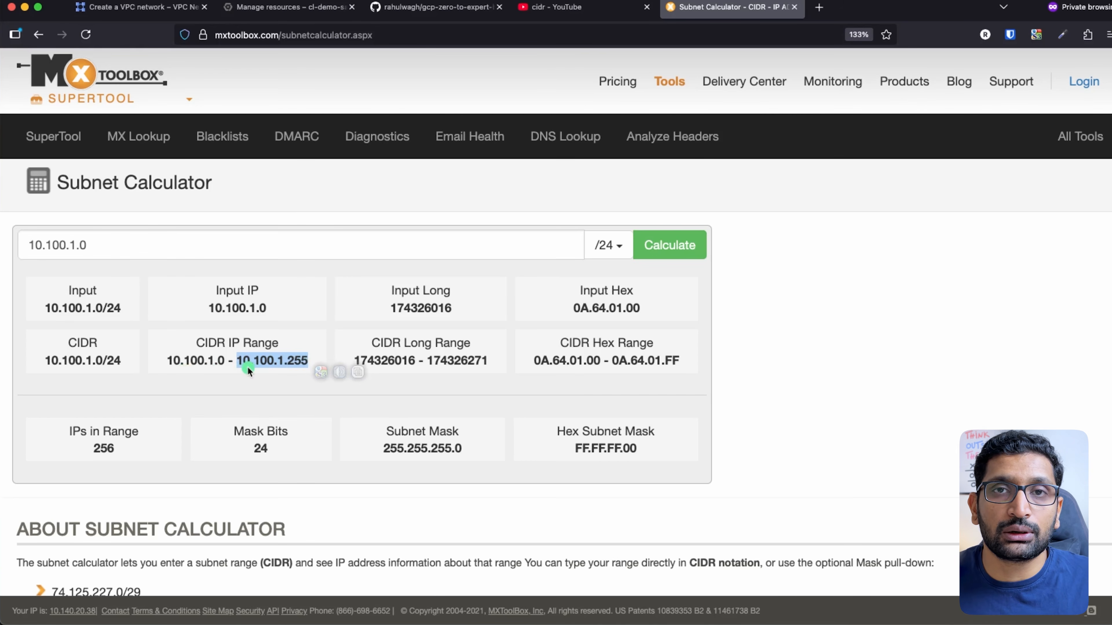
key(super+Tab)
key(super+Tab)
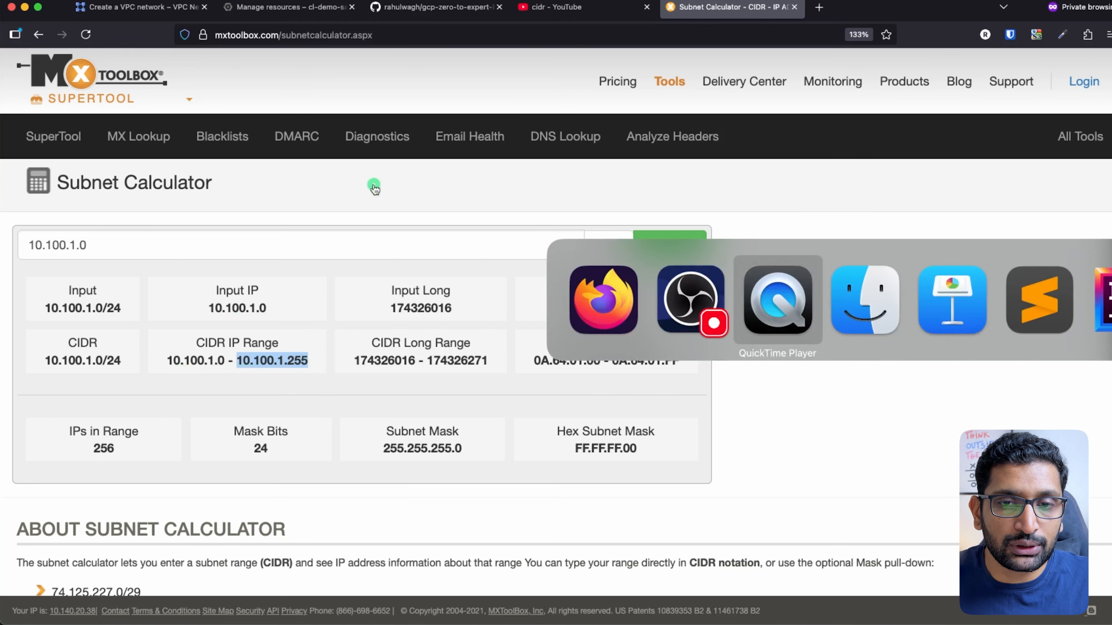
Play the VPC diagram slide full screen and circle the web-01 VM in 10.100.1.0/24
key(super+Tab)
key(super+Tab)
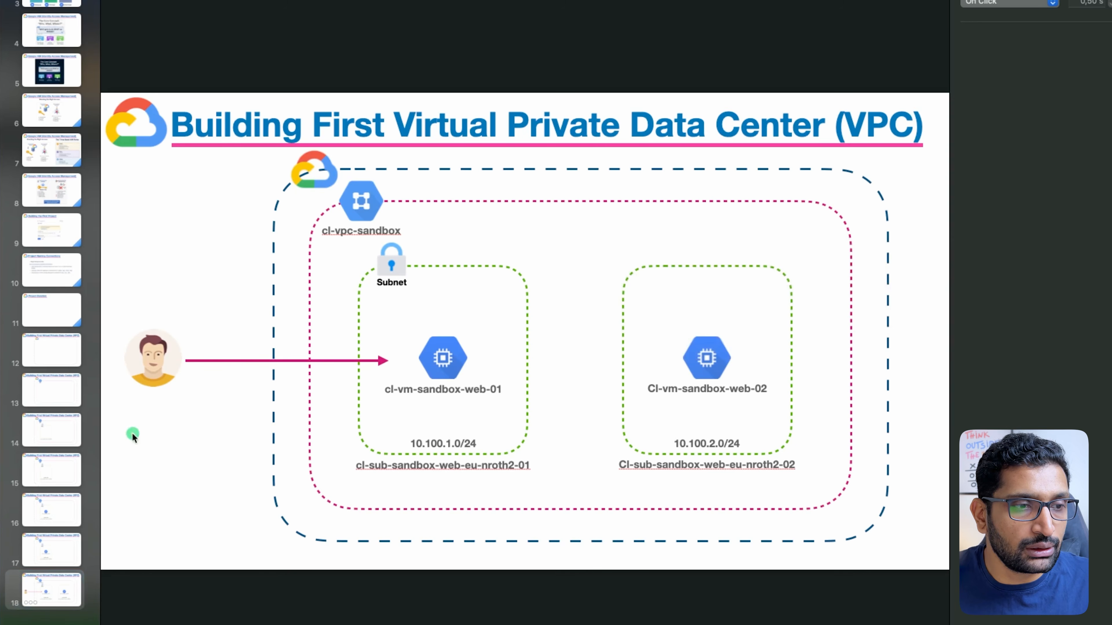
key(alt+super+p)
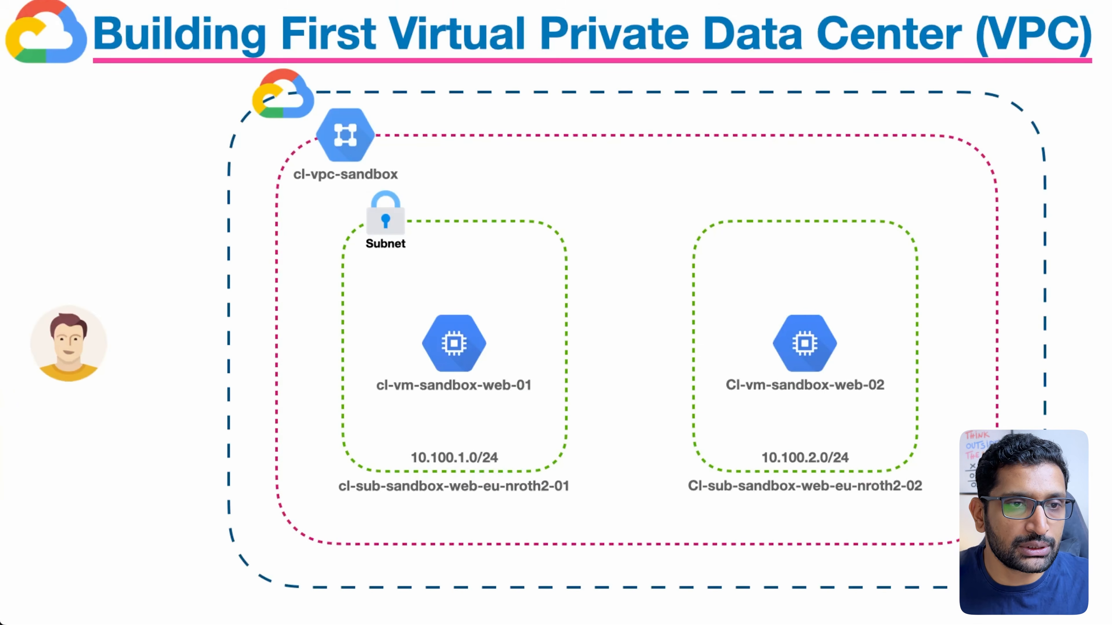
click(569, 371)
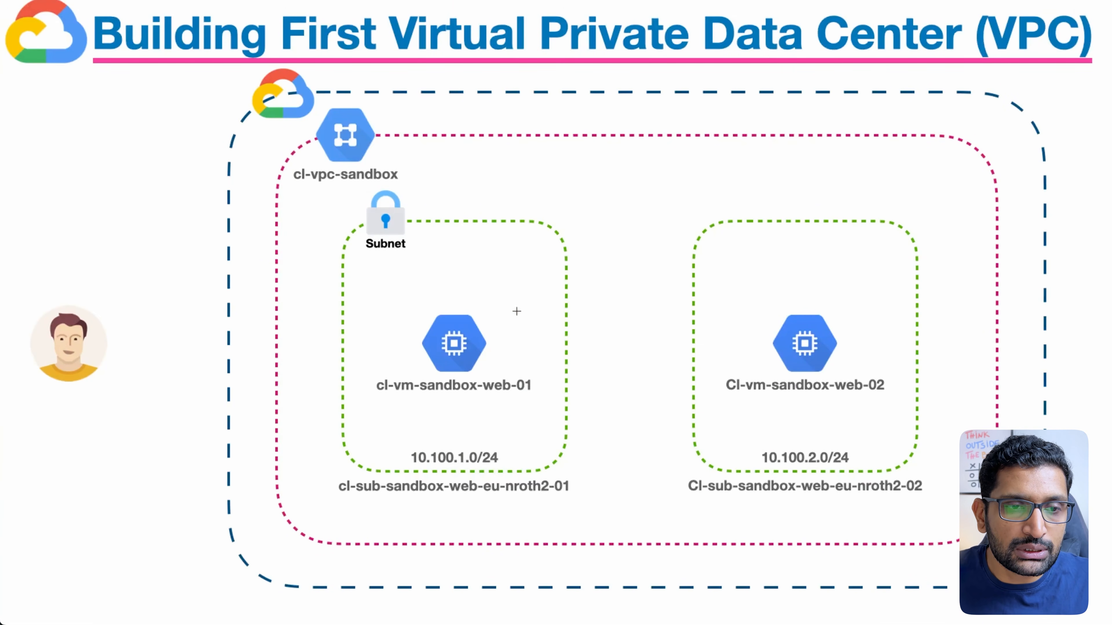
mouse_move(518, 310)
mouse_down()
mouse_move(375, 323)
mouse_move(431, 433)
mouse_move(548, 330)
mouse_move(502, 308)
mouse_up()
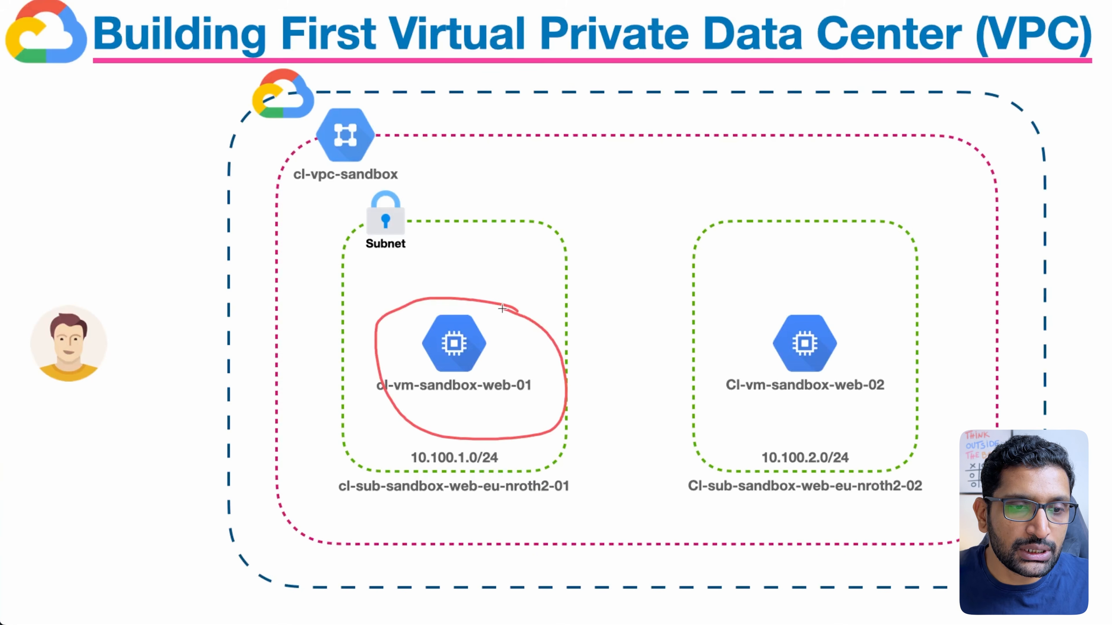
mouse_move(509, 443)
mouse_down()
mouse_move(384, 453)
mouse_move(492, 475)
mouse_move(508, 439)
mouse_move(585, 449)
mouse_move(618, 482)
mouse_move(607, 482)
mouse_move(642, 449)
mouse_move(652, 458)
mouse_up()
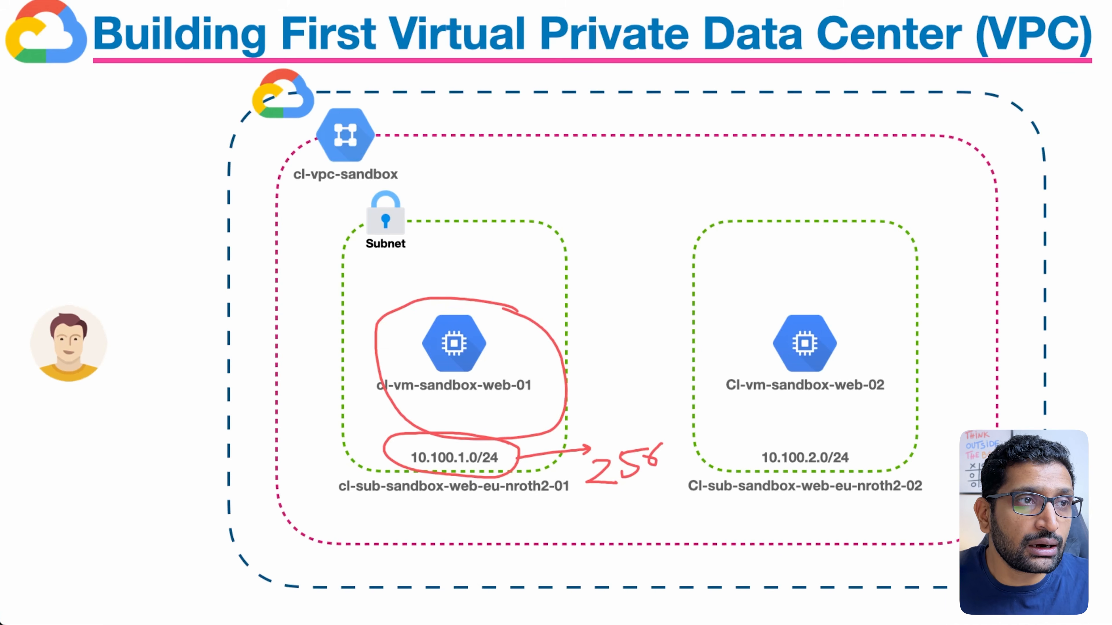
key(Escape)
key(super+Tab)
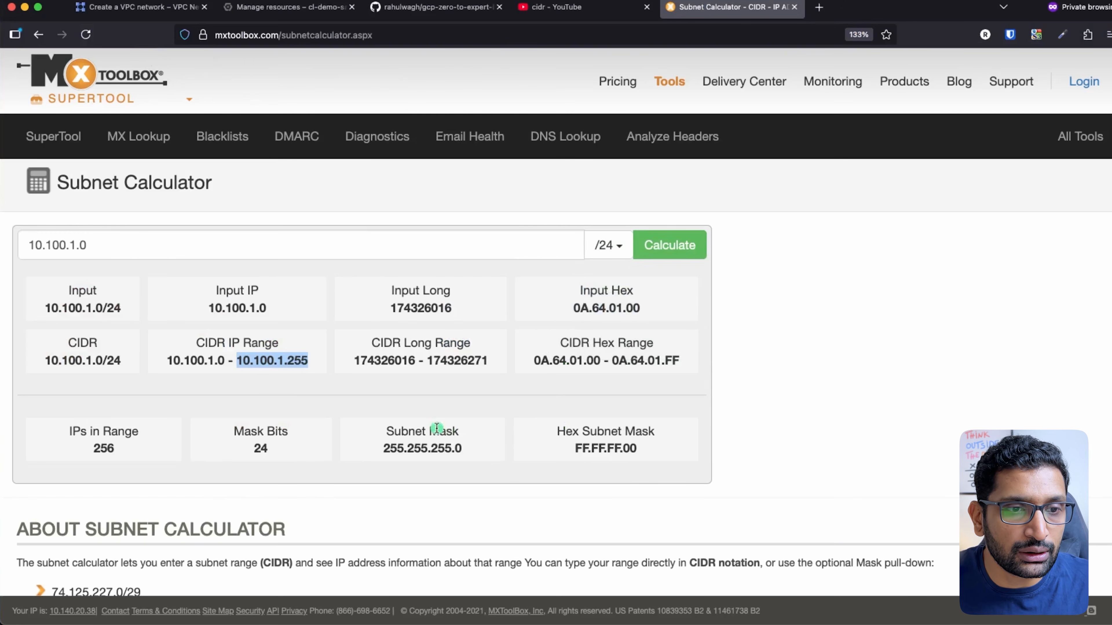
click(437, 428)
key(ctrl+a)
mouse_move(322, 341)
mouse_down()
mouse_move(163, 335)
mouse_move(323, 334)
mouse_move(286, 322)
mouse_up()
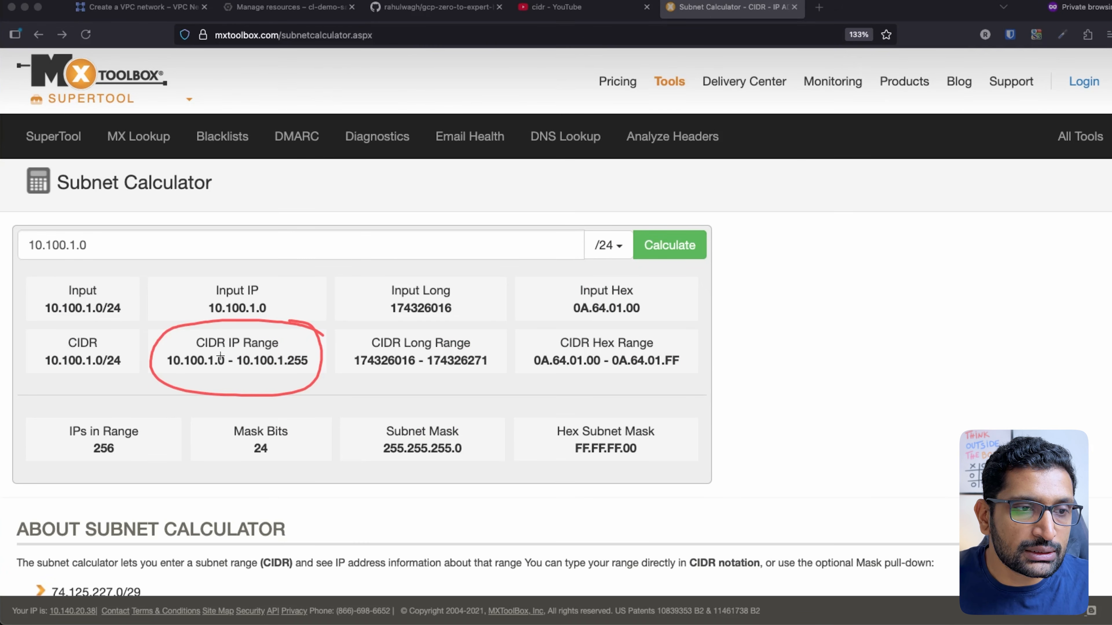
mouse_move(220, 354)
mouse_down()
mouse_move(225, 366)
mouse_move(219, 354)
mouse_up()
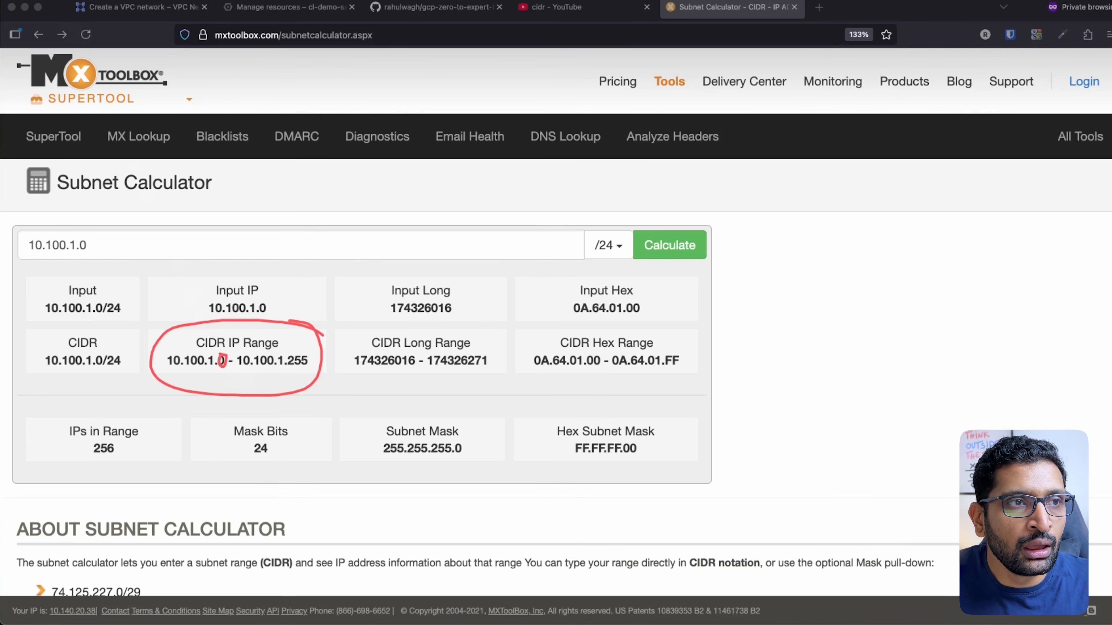
click(610, 9)
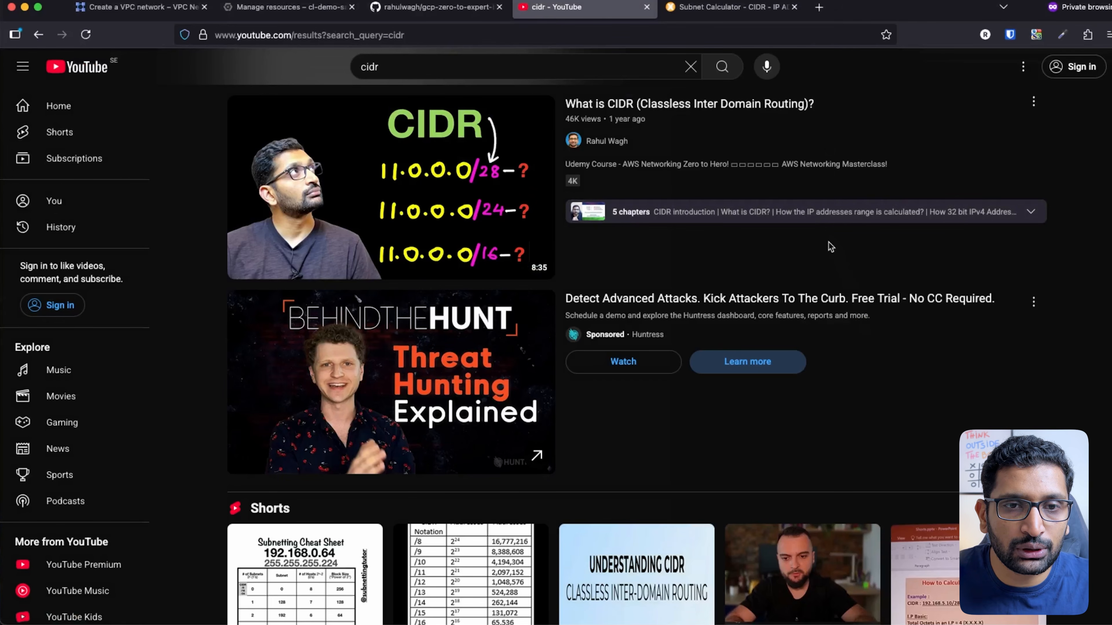
Mark the CIDR explainer video at the top of the cidr YouTube results
mouse_move(842, 103)
mouse_down()
mouse_move(803, 93)
mouse_move(525, 124)
mouse_move(851, 149)
mouse_move(803, 83)
mouse_up()
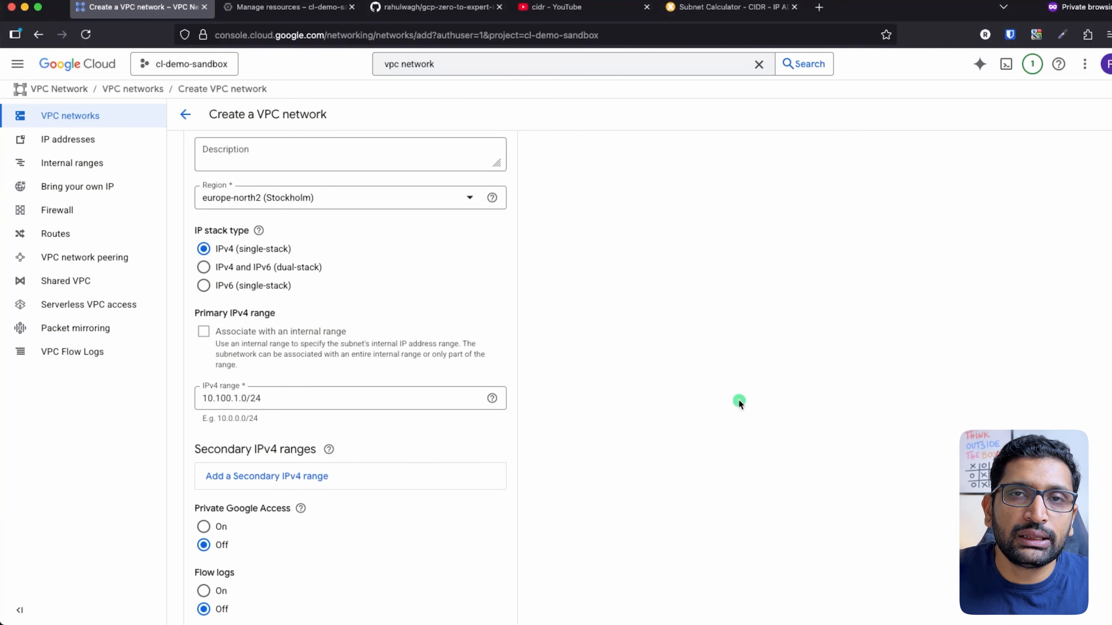
scroll(676, 400, down, 5)
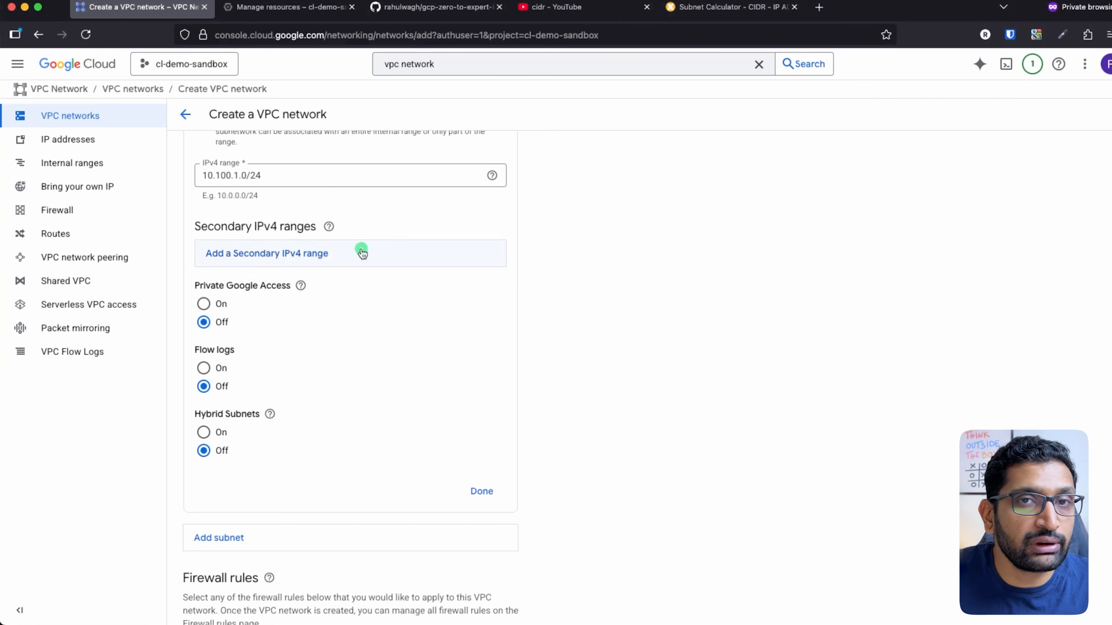
Scroll past the subnet settings to Firewall rules, then return to the Keynote VPC diagram slide
scroll(390, 315, down, 4)
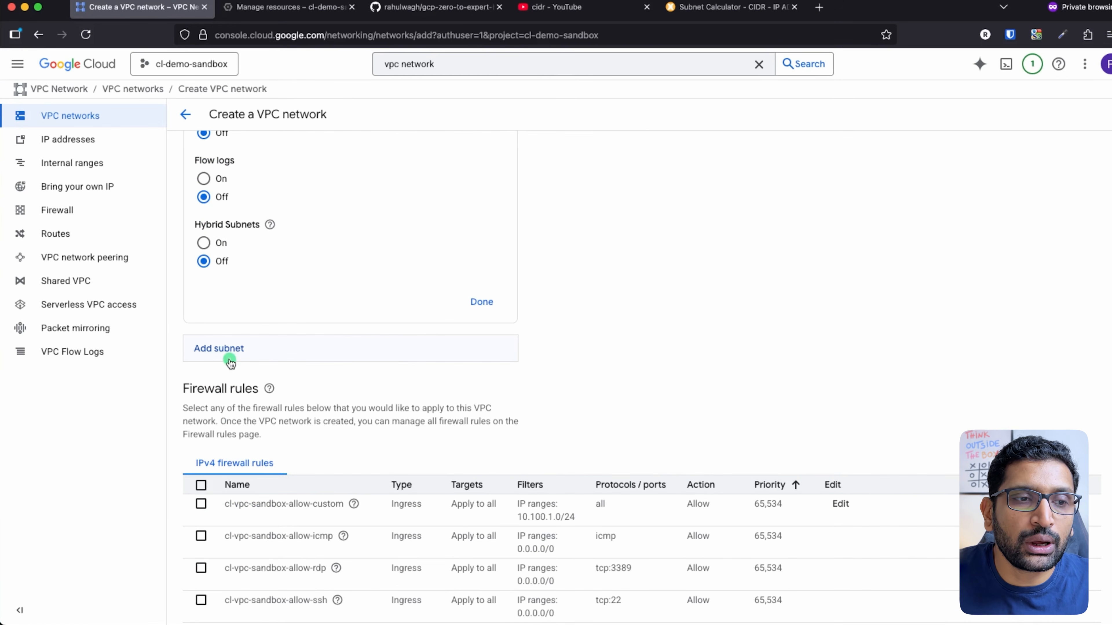
key(super+Tab)
key(super+Tab)
key(super+Tab)
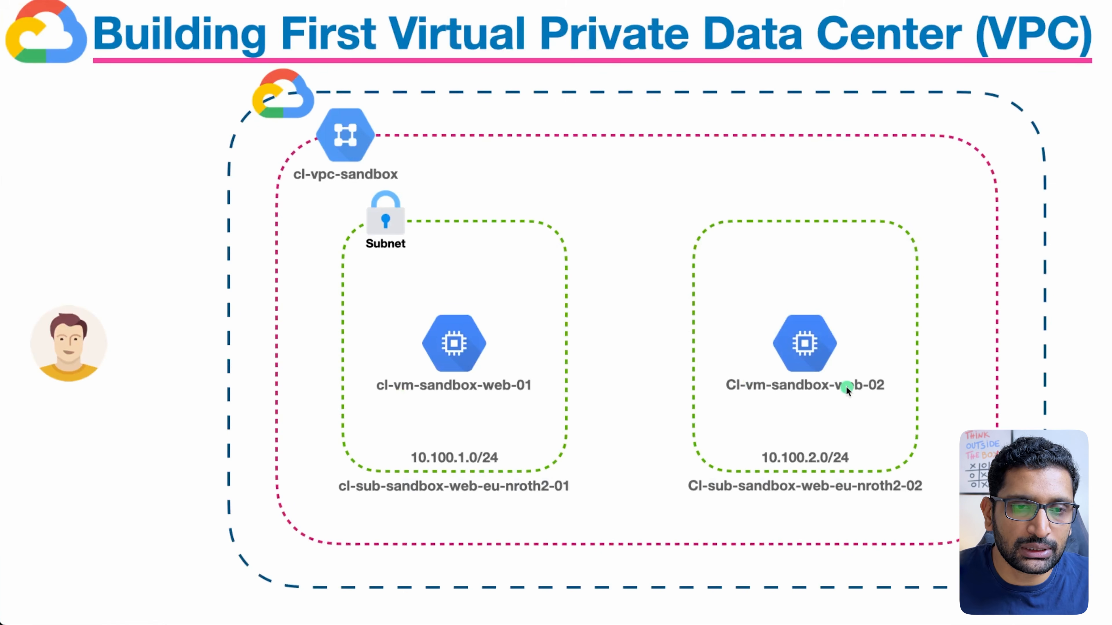
mouse_move(600, 160)
mouse_down()
mouse_move(558, 200)
mouse_move(540, 195)
mouse_move(563, 222)
mouse_up()
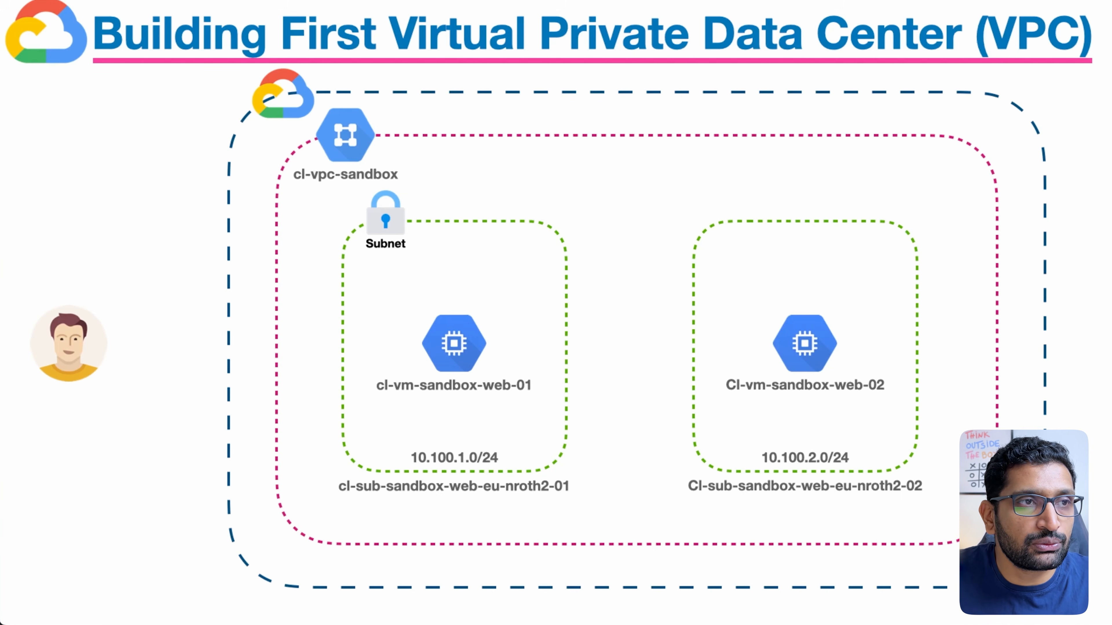
key(super+Tab)
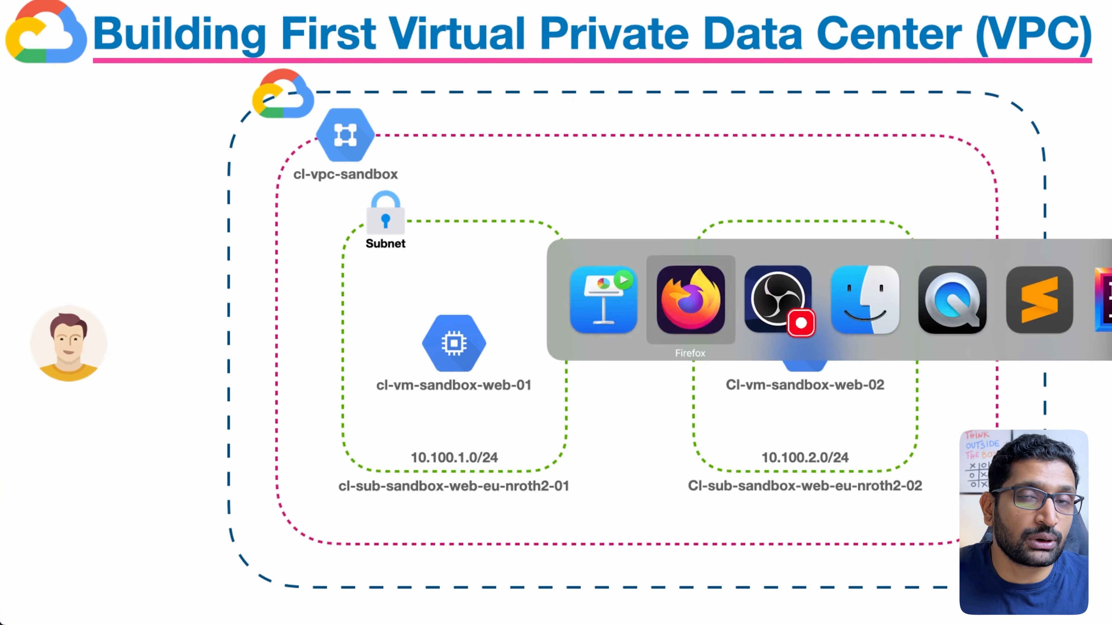
Highlight the preset firewall rules, then scroll past Regional routing and DNS settings to Create
scroll(345, 279, down, 5)
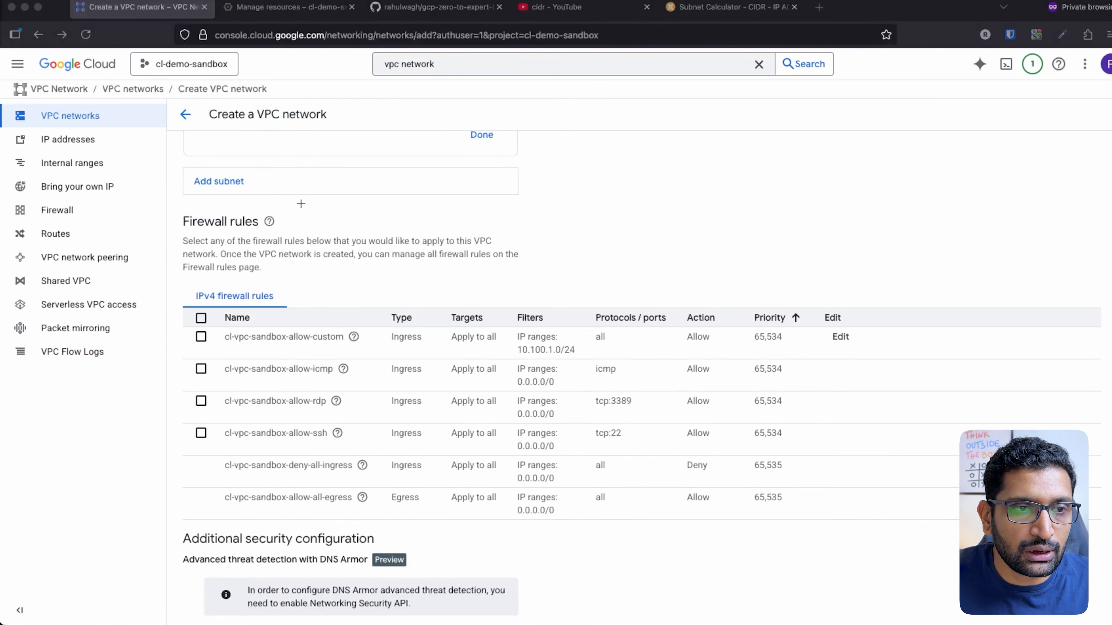
mouse_move(302, 203)
mouse_down()
mouse_move(151, 215)
mouse_move(334, 235)
mouse_move(270, 197)
mouse_up()
mouse_move(394, 282)
mouse_down()
mouse_move(364, 276)
mouse_move(180, 429)
mouse_move(648, 483)
mouse_move(407, 284)
mouse_move(354, 287)
mouse_up()
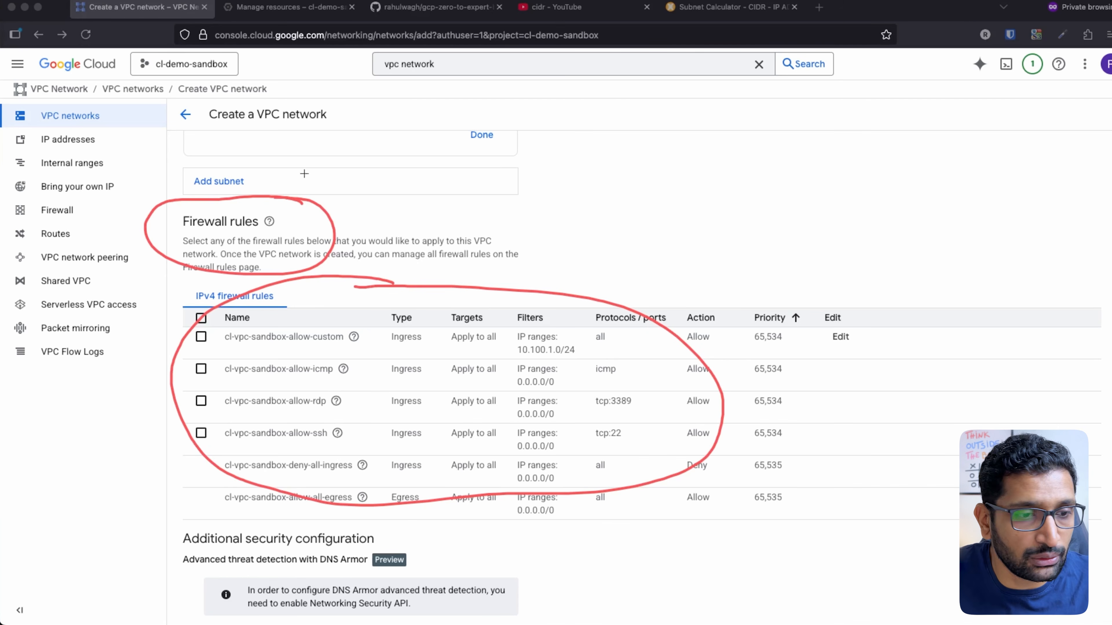
scroll(422, 290, down, 3)
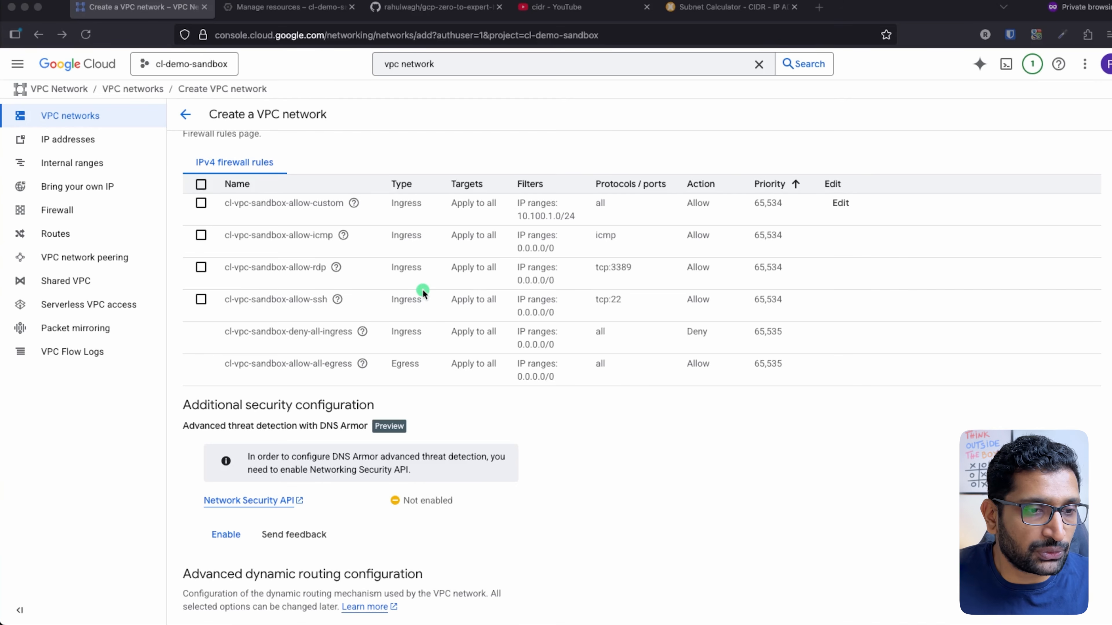
scroll(432, 397, down, 4)
scroll(432, 397, down, 3)
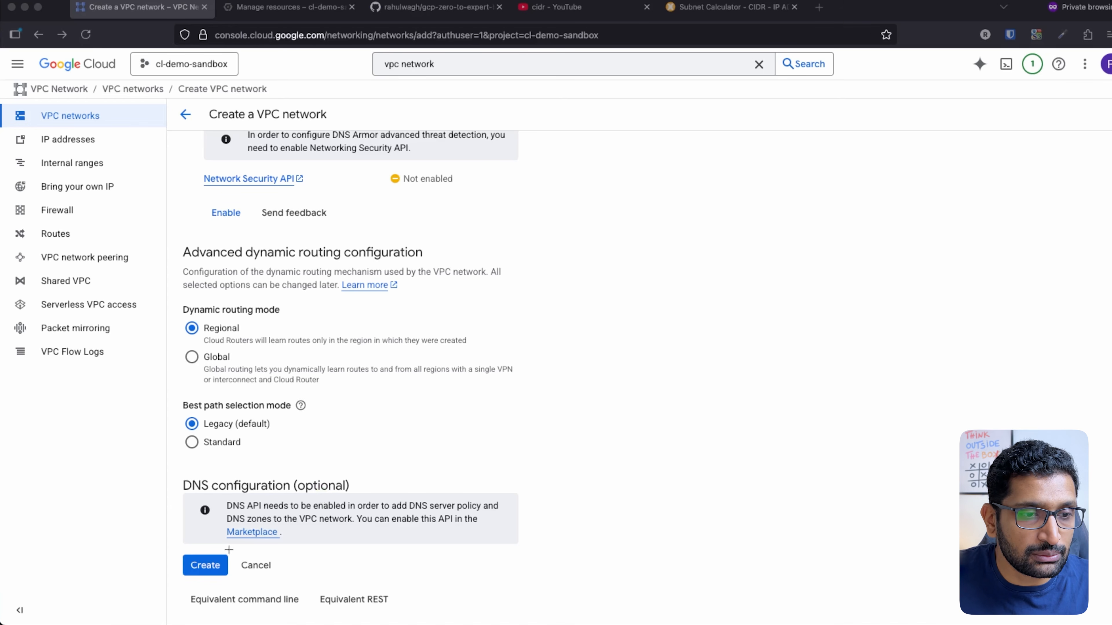
Create the cl-vpc-sandbox network from the bottom of the form
mouse_move(228, 537)
mouse_down()
mouse_move(176, 554)
mouse_move(242, 571)
mouse_move(207, 536)
mouse_up()
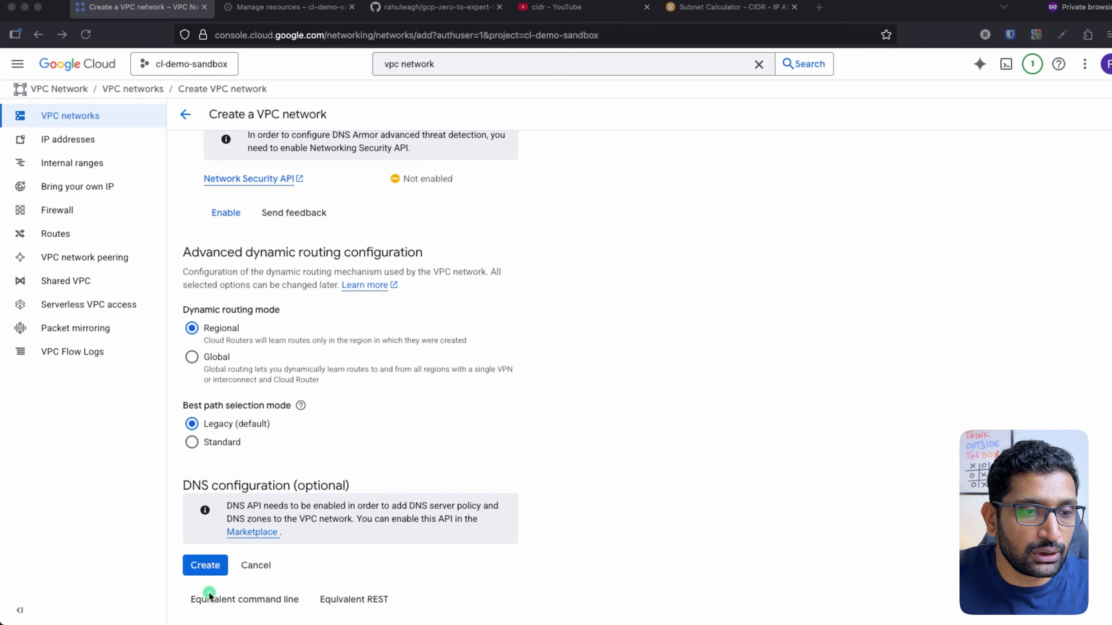
click(202, 568)
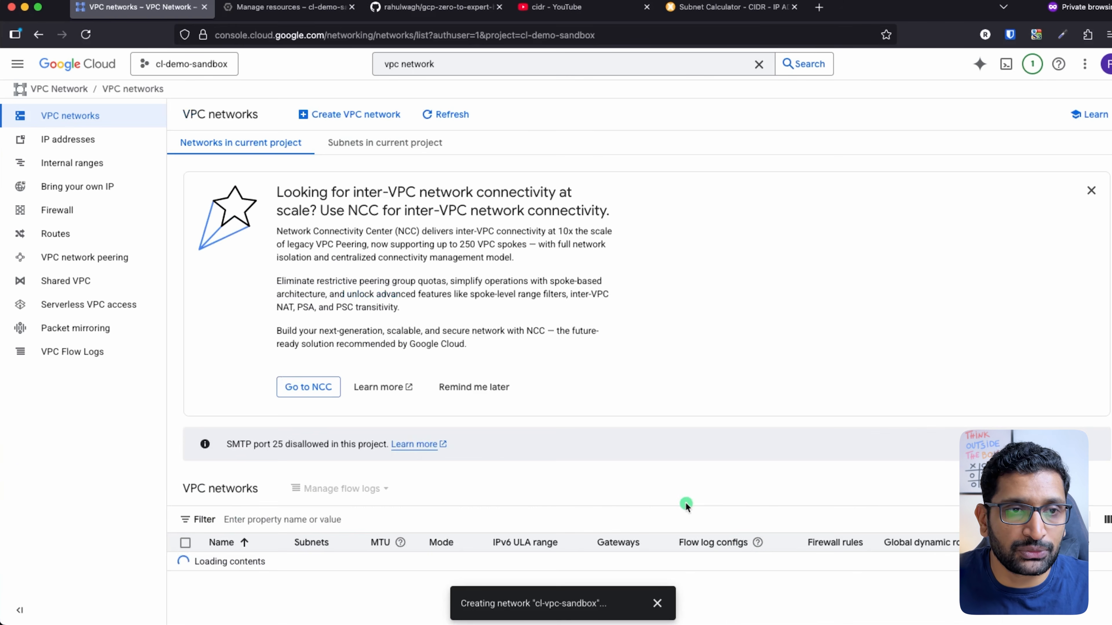
Watch the Create network notification for cl-vpc-sandbox go from pending to completed
click(1030, 65)
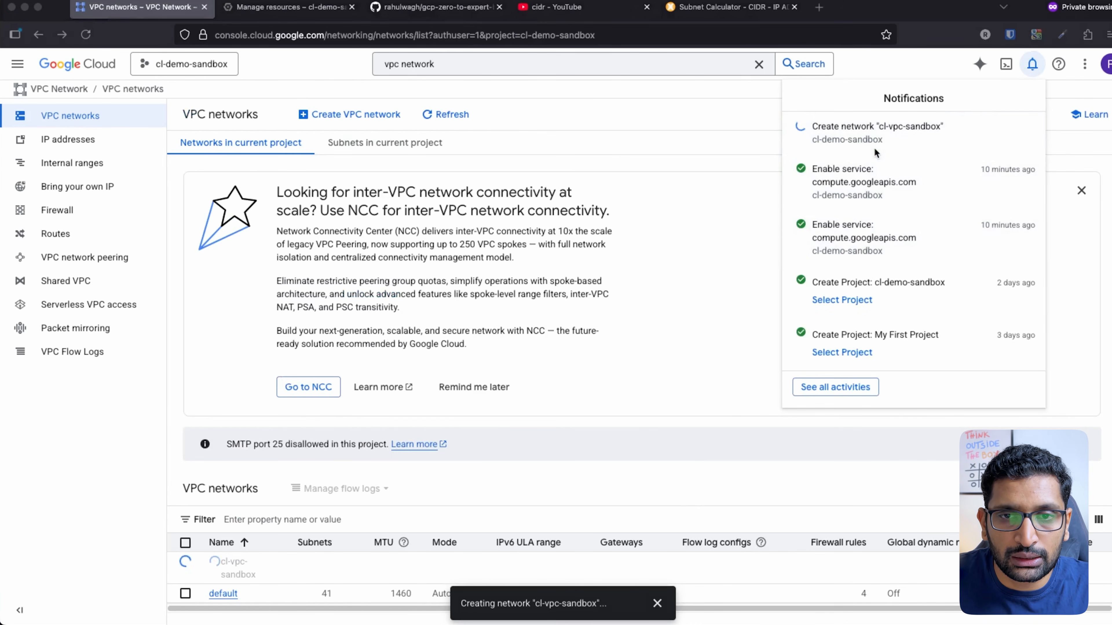
key(super+shift+4)
mouse_move(954, 115)
mouse_down()
mouse_move(788, 134)
mouse_move(950, 160)
mouse_move(961, 118)
mouse_move(932, 110)
mouse_up()
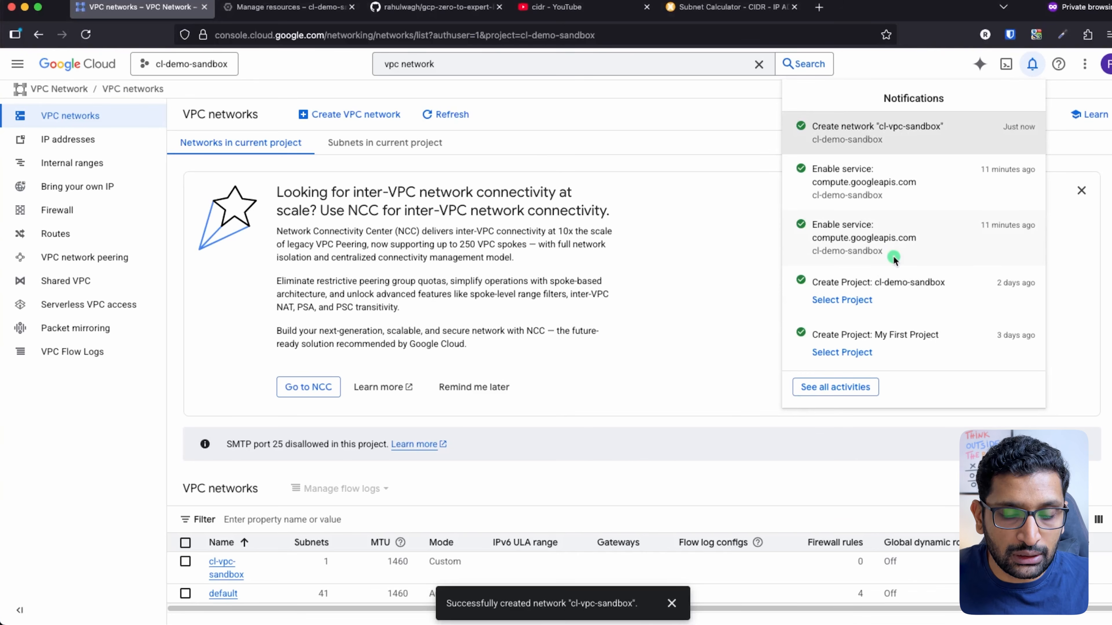
mouse_move(952, 117)
mouse_down()
mouse_move(838, 102)
mouse_move(974, 149)
mouse_move(951, 116)
mouse_up()
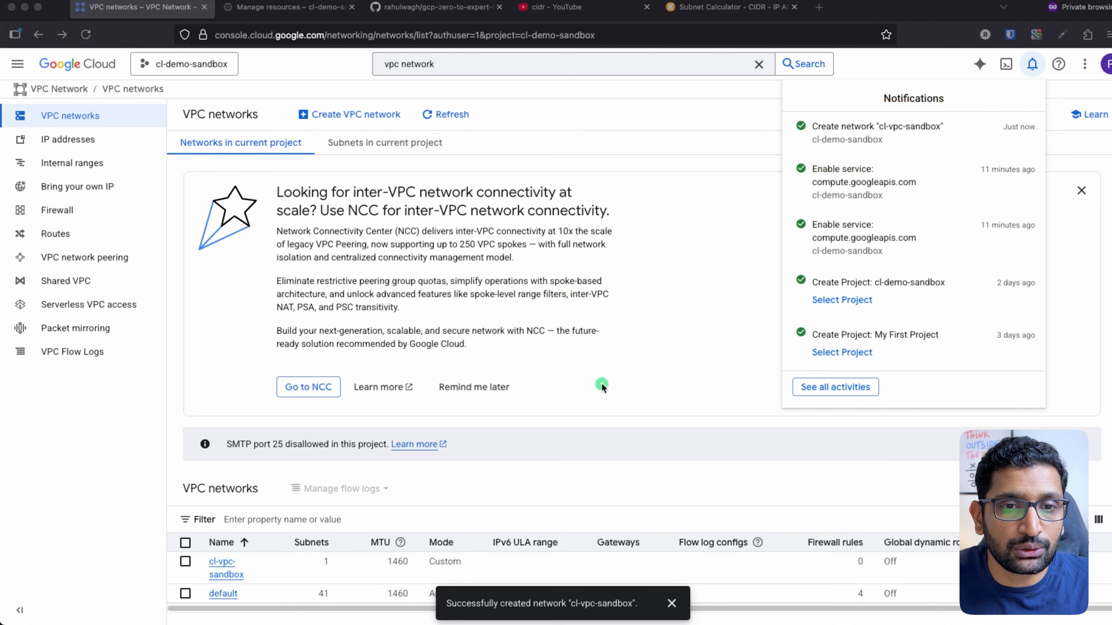
click(660, 372)
scroll(541, 392, down, 1)
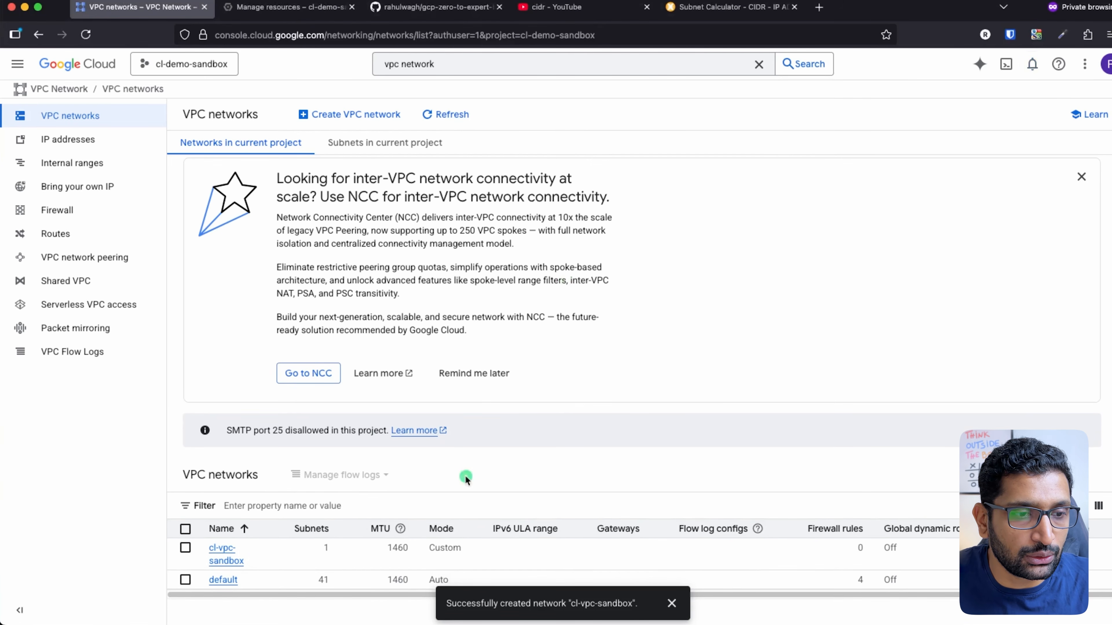
Dismiss the network-created message, go to VPC networks, and close the NCC promotion banner
click(671, 604)
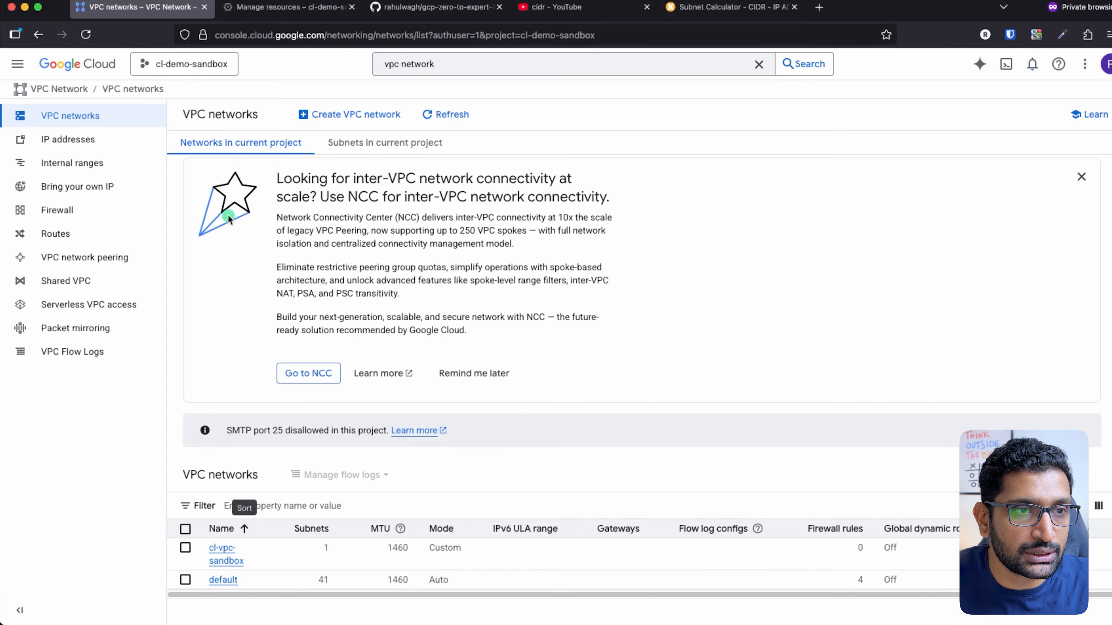
click(464, 64)
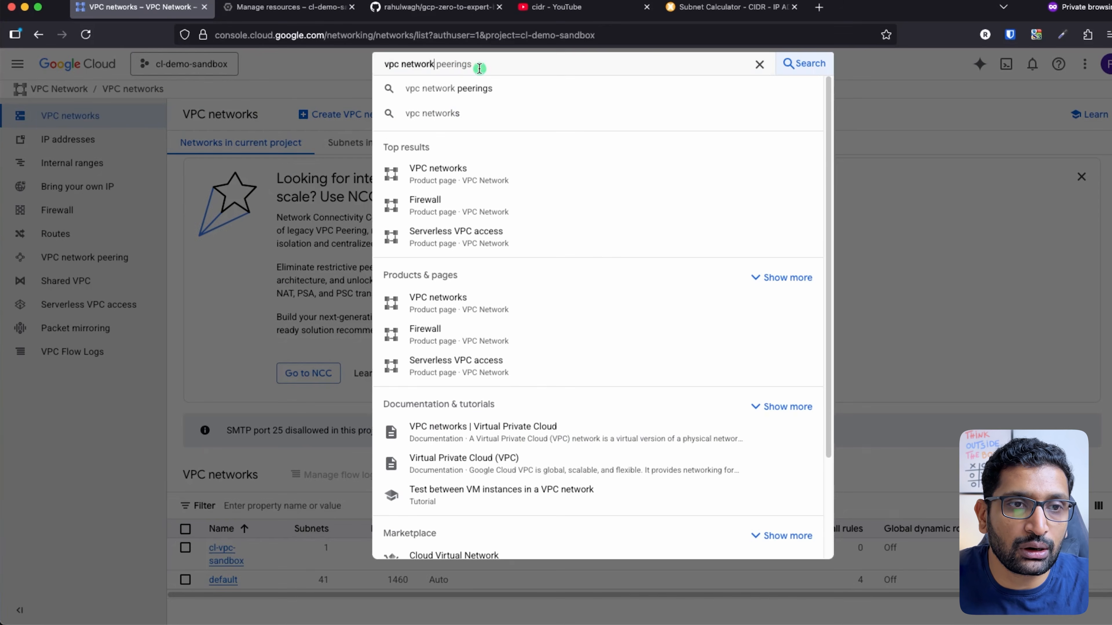
click(459, 183)
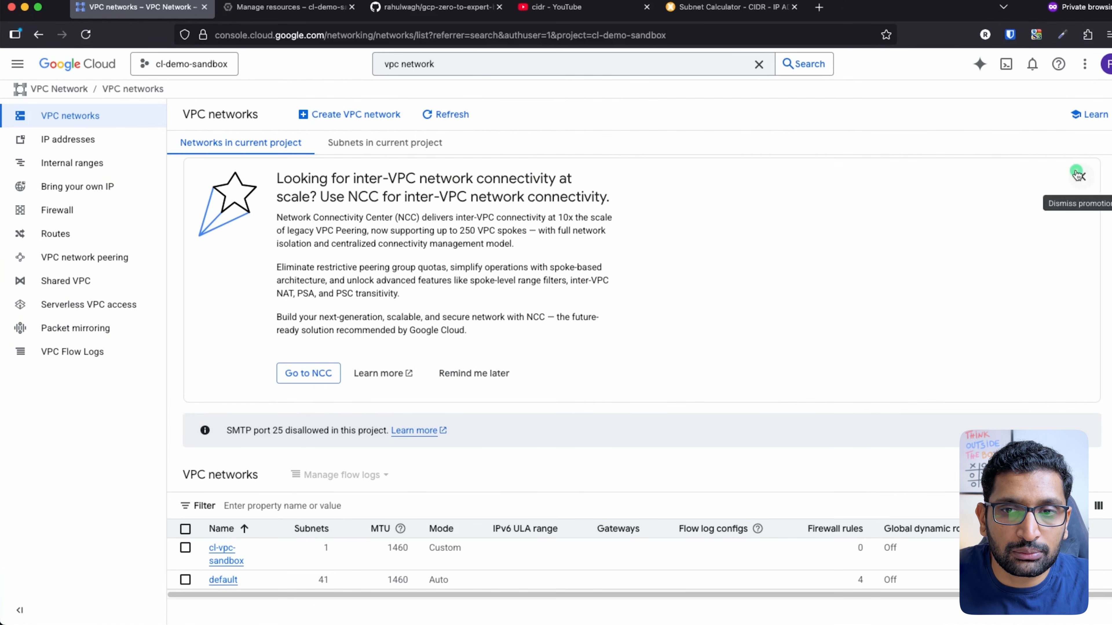
click(1083, 179)
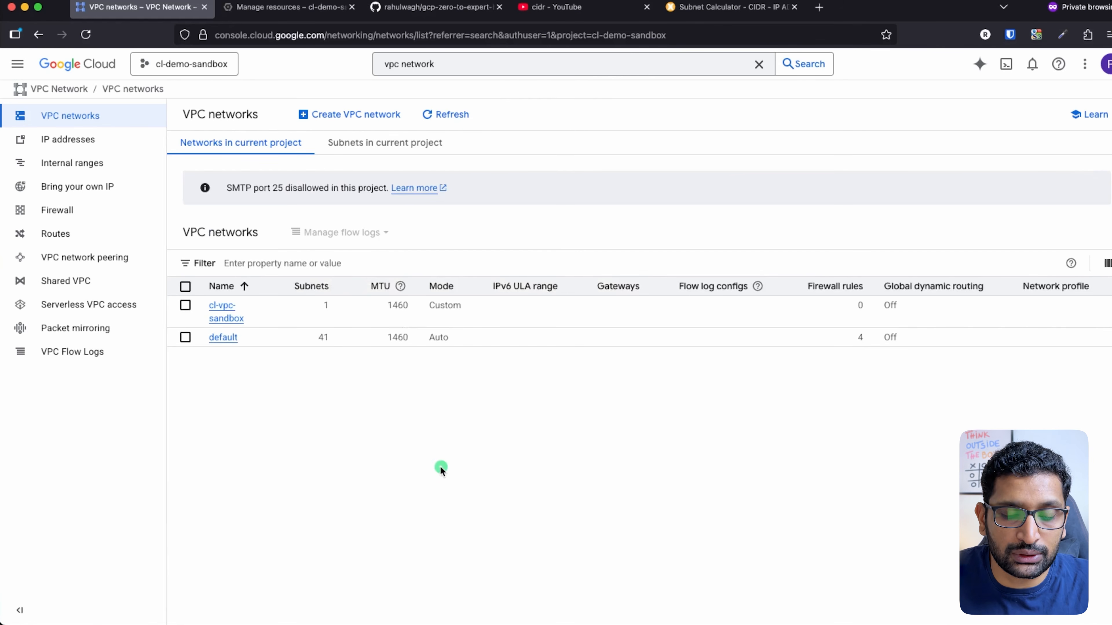
Mark the default and cl-vpc-sandbox networks in the list, then open cl-vpc-sandbox details
mouse_move(259, 333)
mouse_down()
mouse_move(183, 335)
mouse_move(250, 332)
mouse_up()
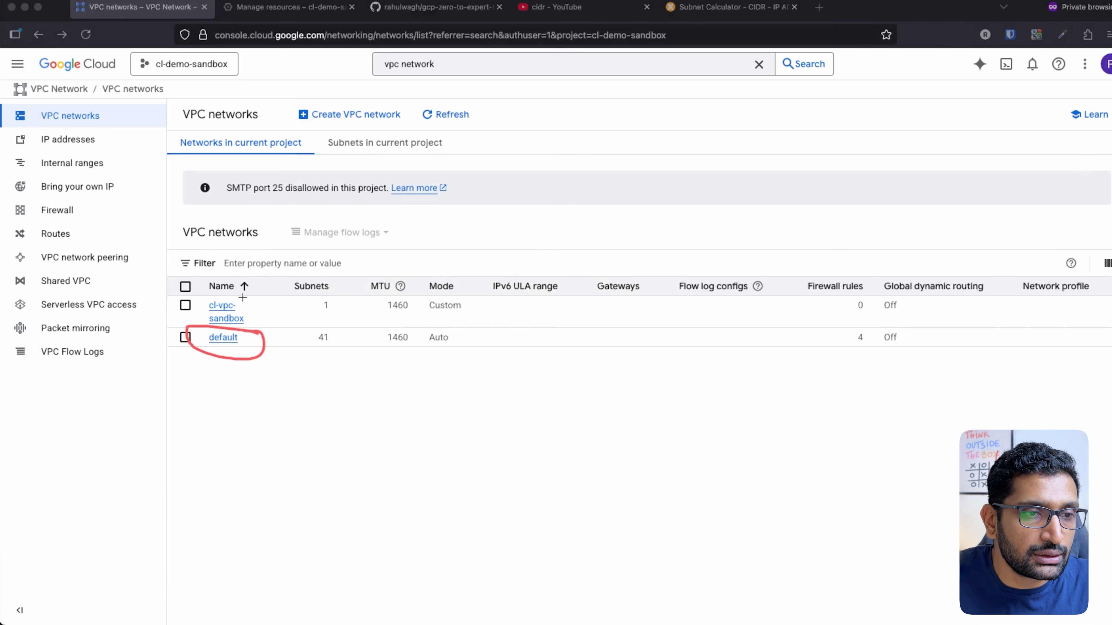
drag(288, 285, 249, 312)
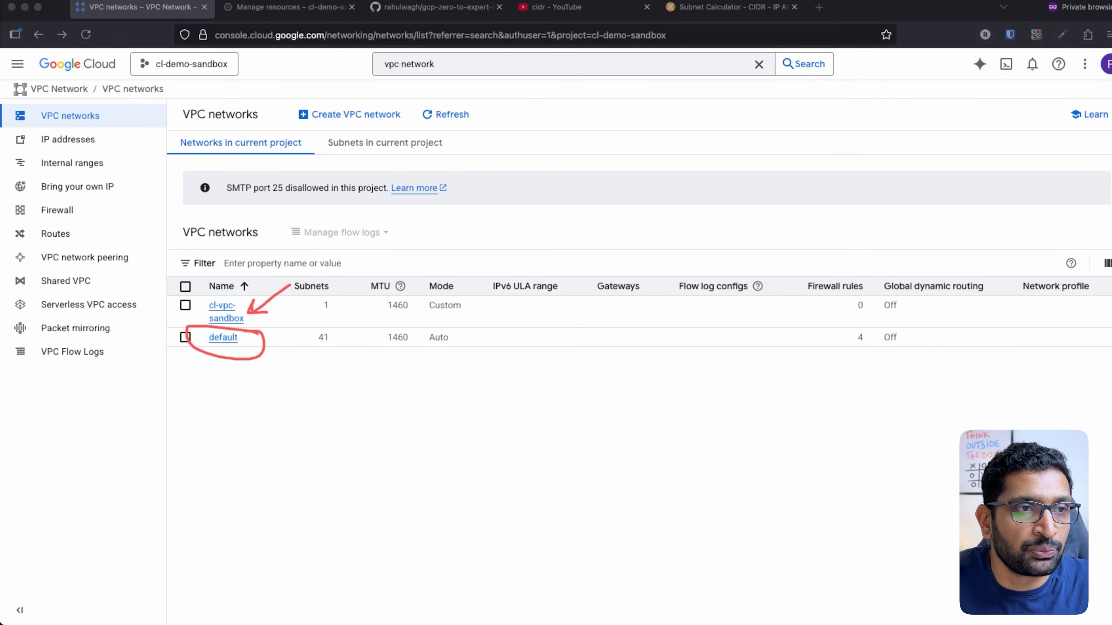
key(Escape)
click(223, 312)
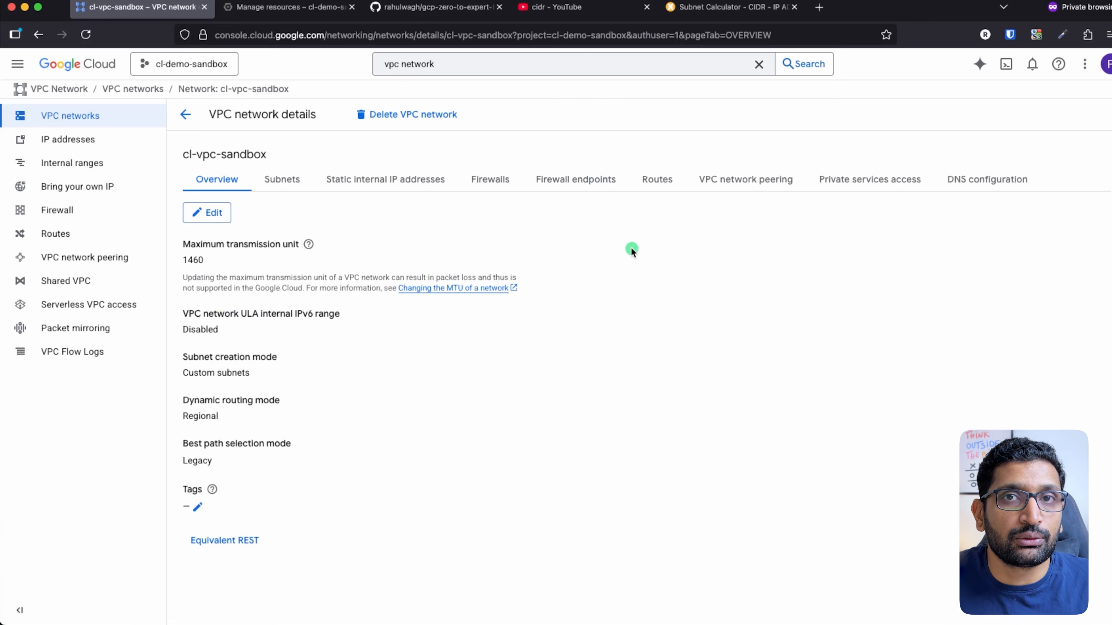
key(super+Tab)
key(super+Tab)
key(super+Tab)
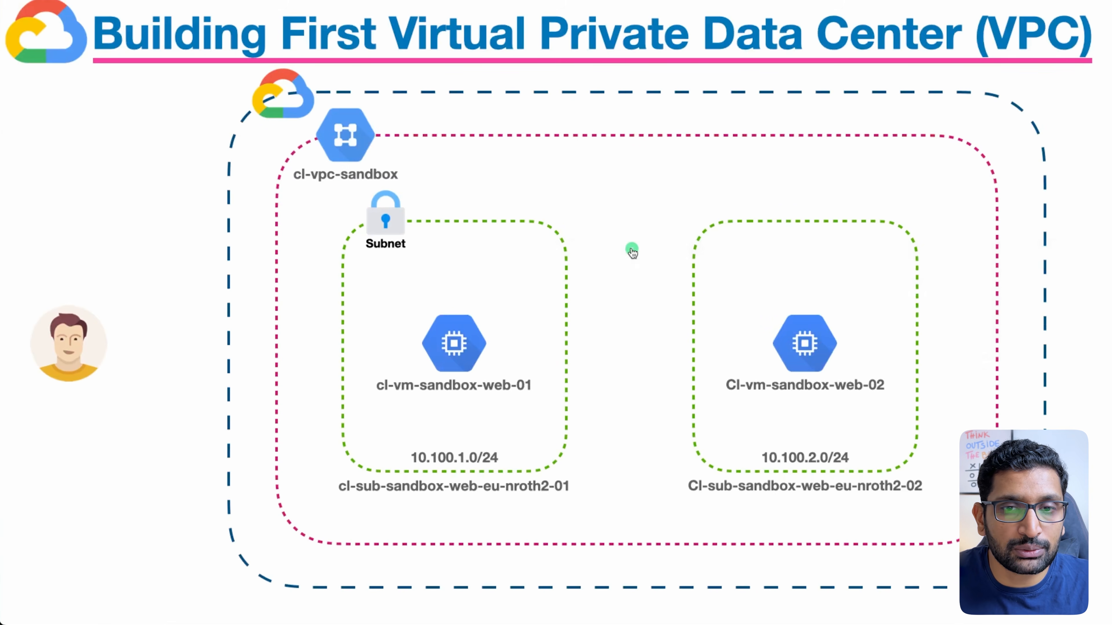
drag(433, 109, 371, 133)
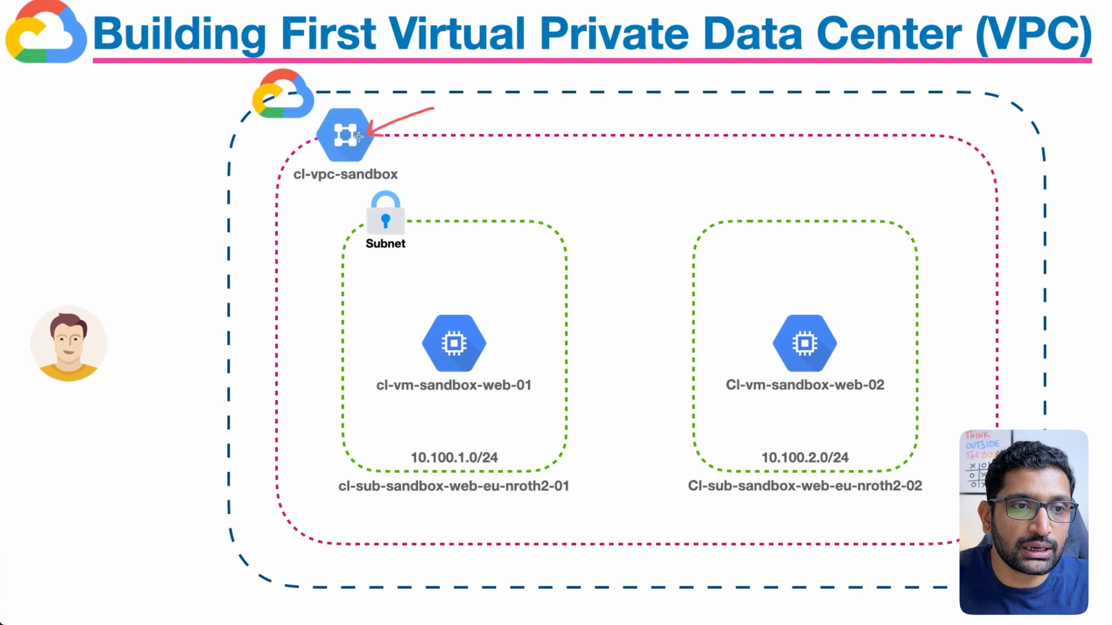
mouse_move(369, 136)
mouse_down()
mouse_move(516, 195)
mouse_move(566, 434)
mouse_move(545, 472)
mouse_move(570, 464)
mouse_up()
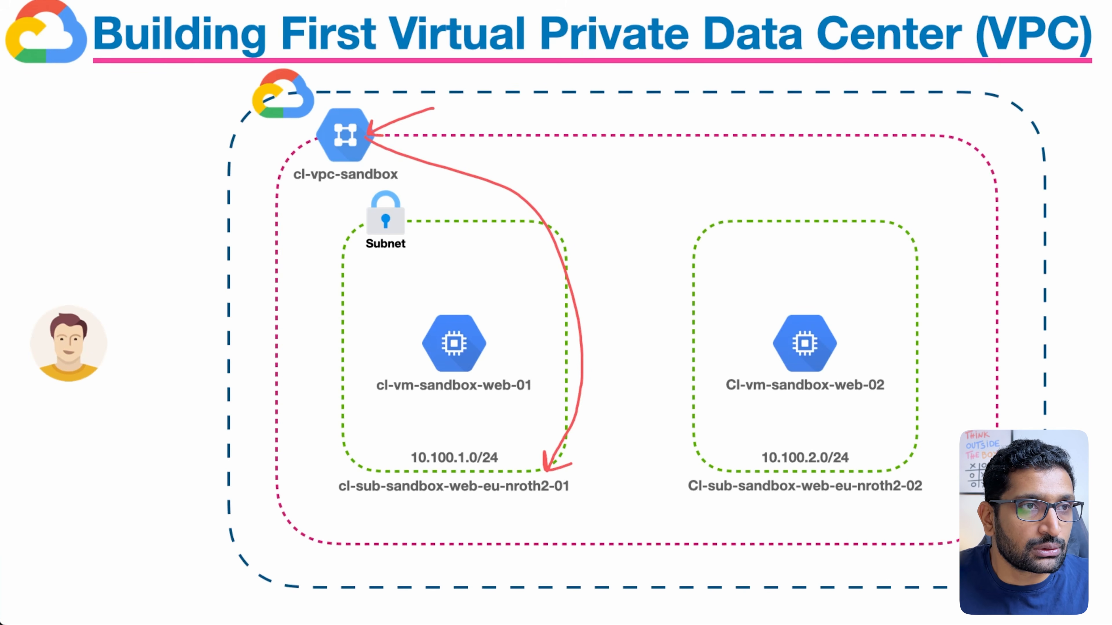
key(super+Tab)
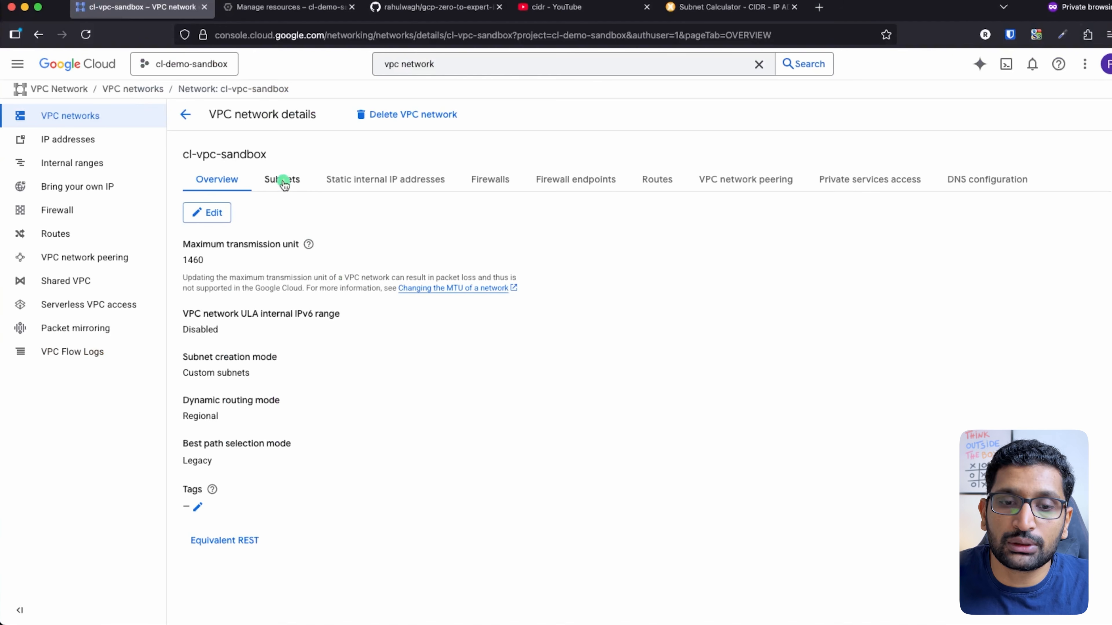
Show the Subnets tab, highlighting cl-sub-sandbox-web-eu-north2 and its 10.100.1.0/24 range
mouse_move(294, 159)
mouse_down()
mouse_move(256, 198)
mouse_move(291, 153)
mouse_up()
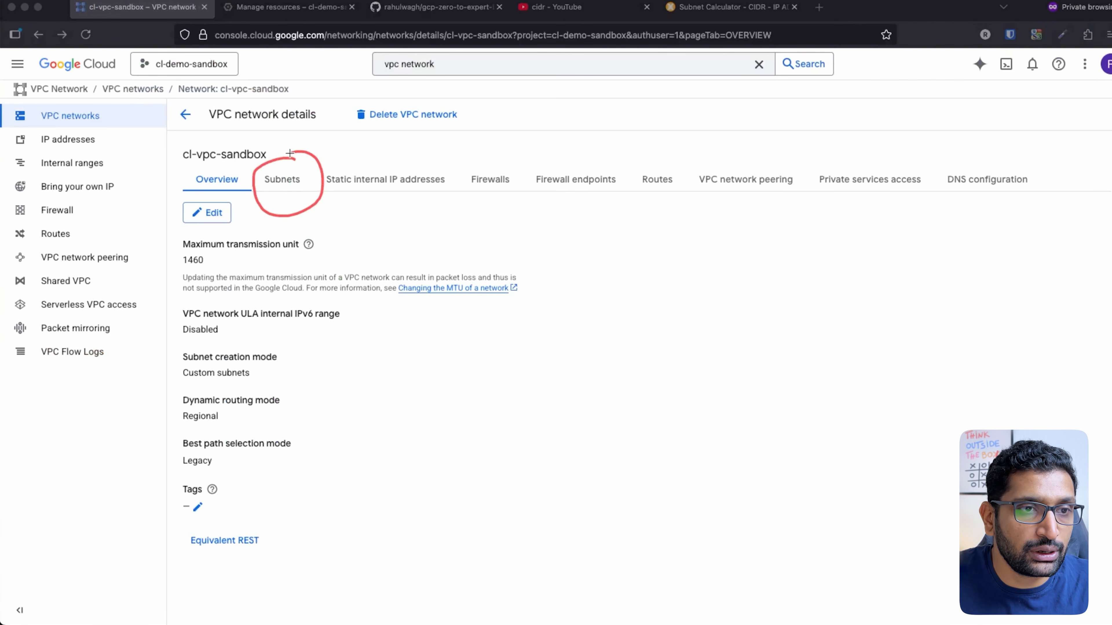
click(281, 178)
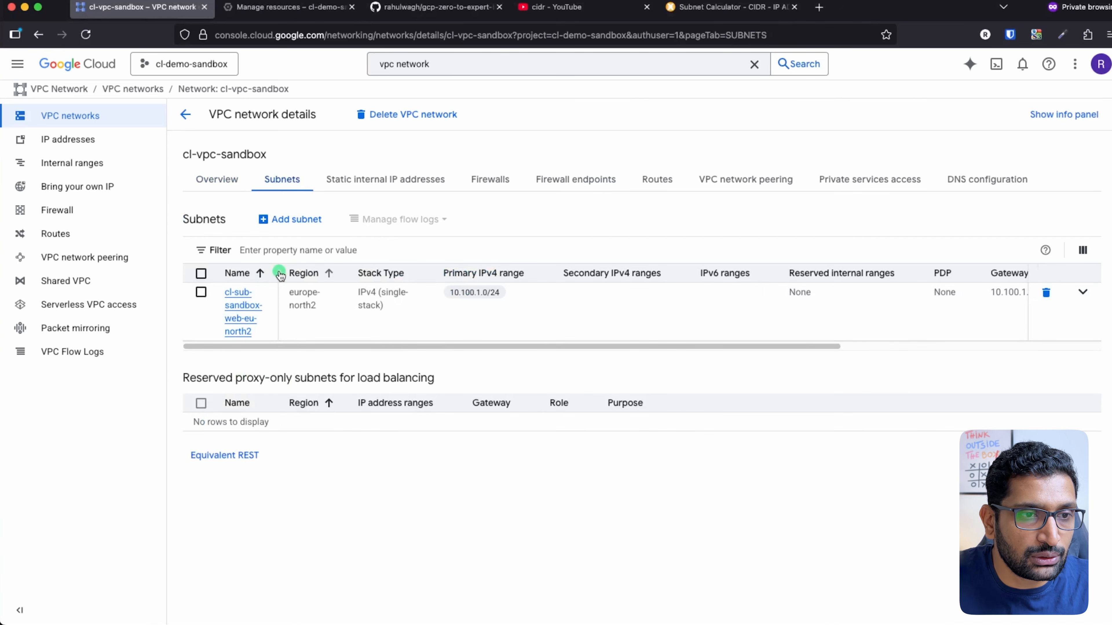
mouse_move(258, 280)
mouse_down()
mouse_move(238, 278)
mouse_move(300, 320)
mouse_move(226, 269)
mouse_up()
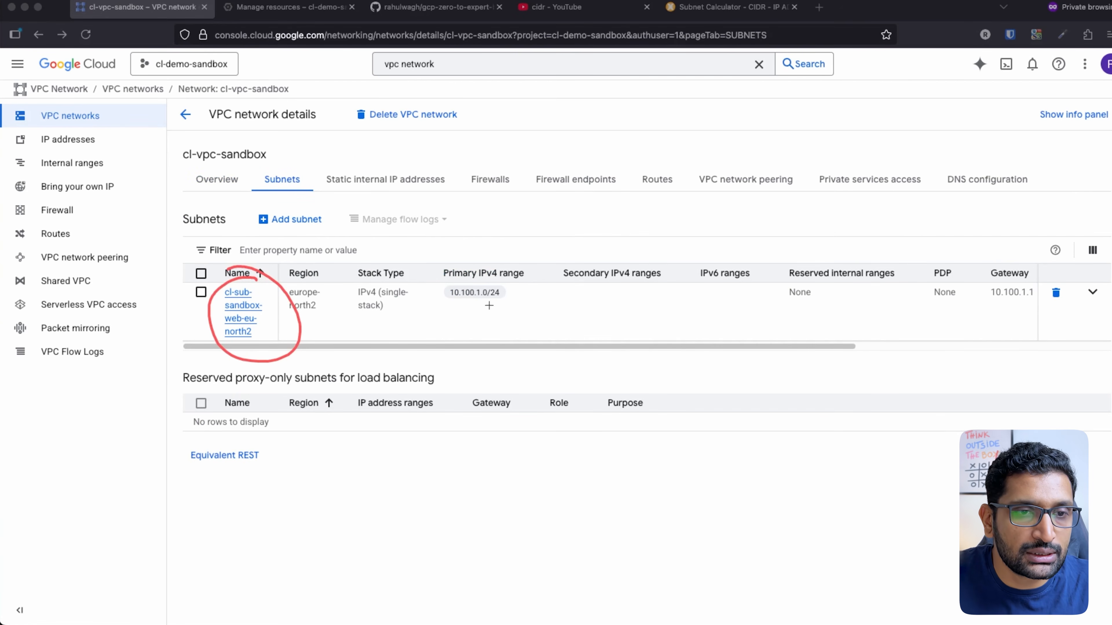
mouse_move(508, 276)
mouse_down()
mouse_move(485, 262)
mouse_move(481, 333)
mouse_move(487, 257)
mouse_move(478, 261)
mouse_up()
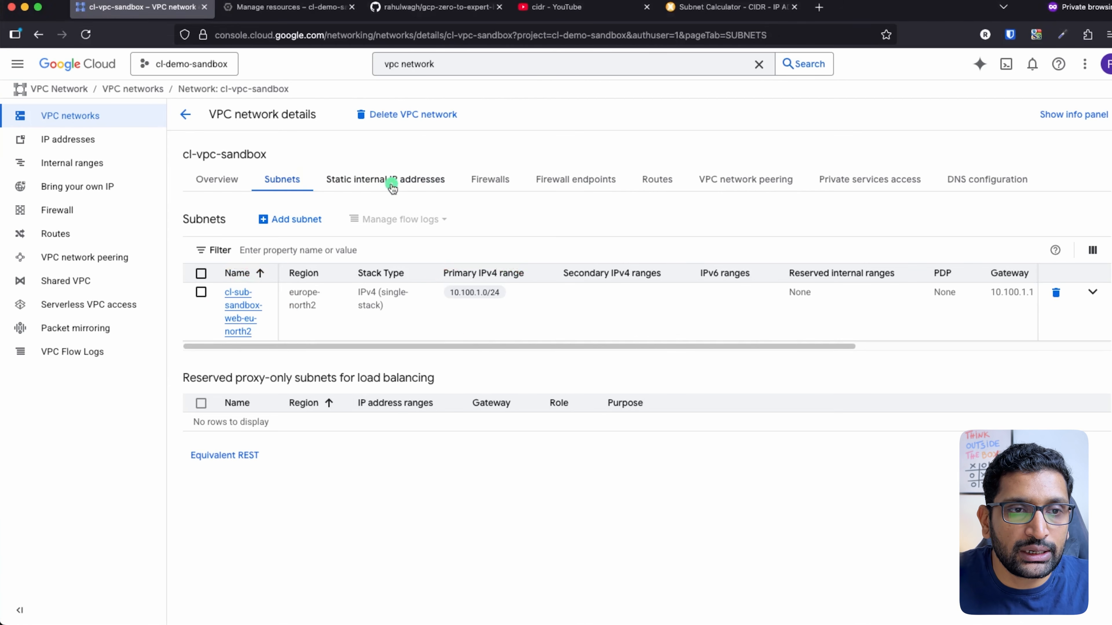
Browse the Static internal IP addresses, Firewalls and Overview tabs, then return to Subnets
click(456, 186)
click(489, 183)
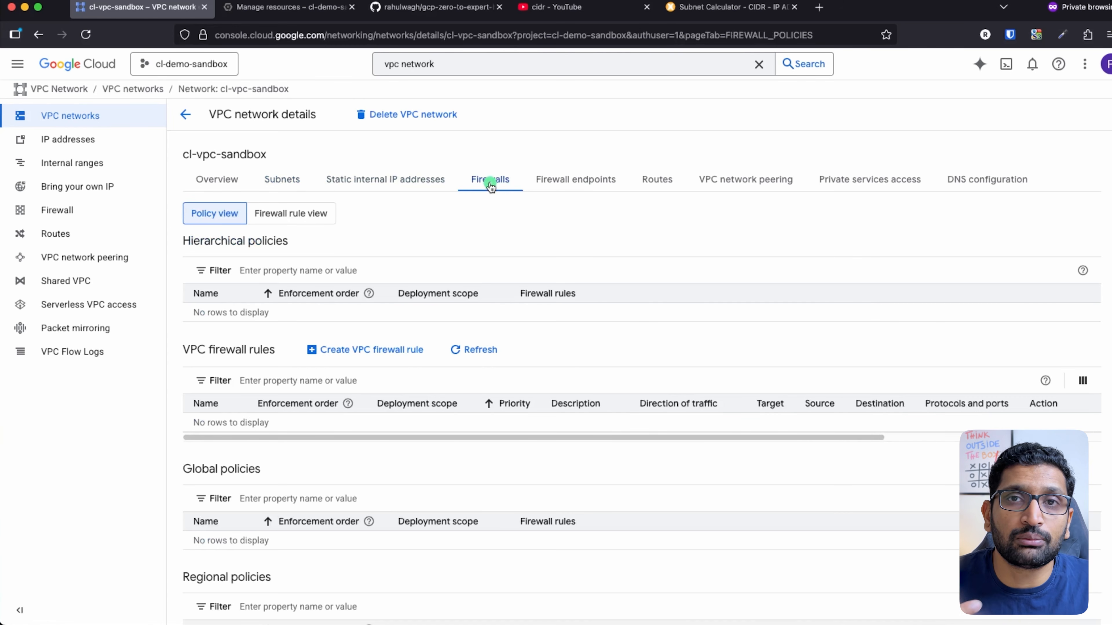
click(219, 180)
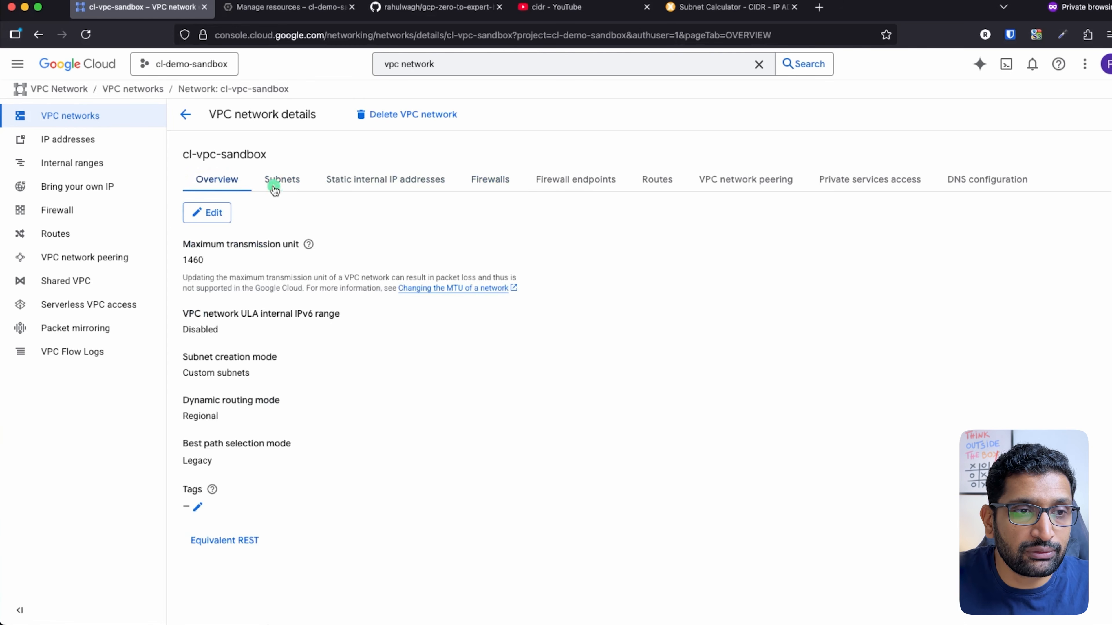
click(293, 184)
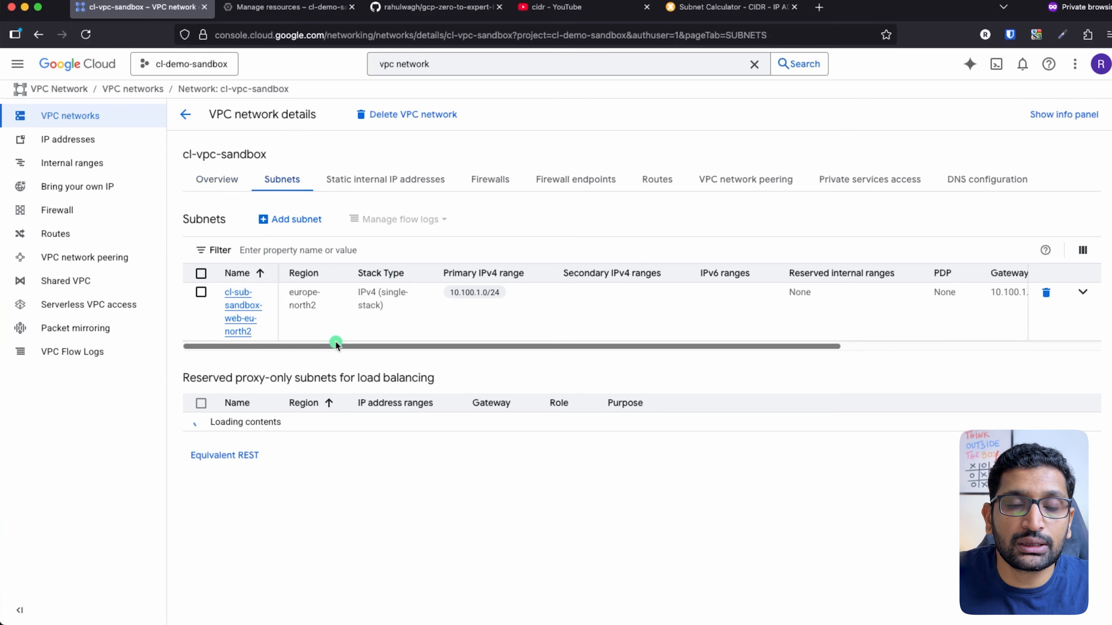
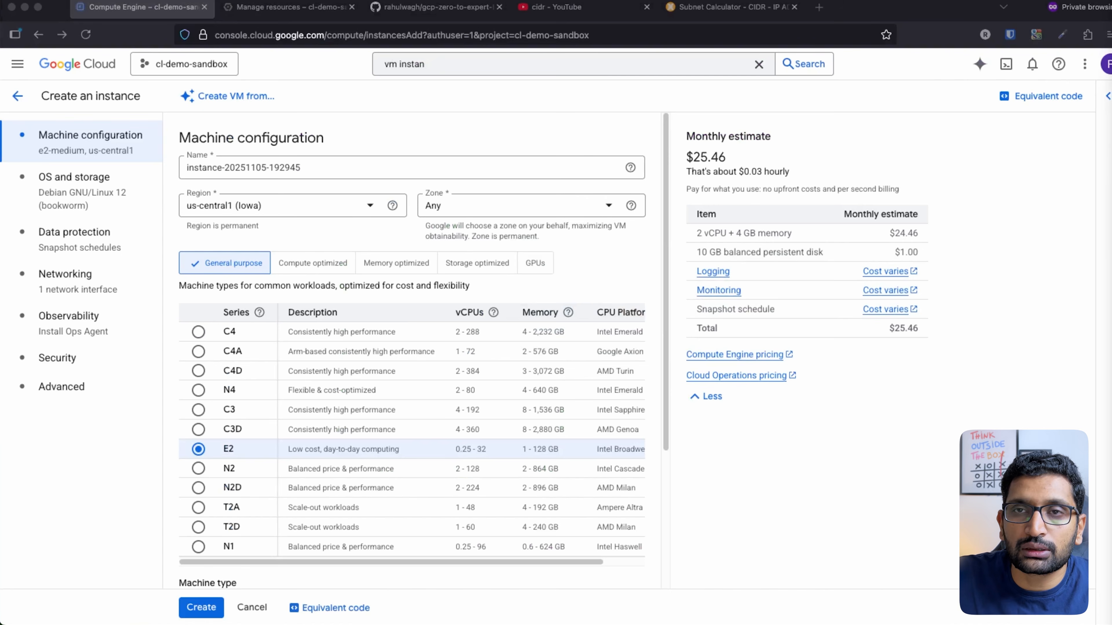
Name the VM cl-vm-sandbox-web-01 in region europe-north2 (Stockholm), keeping the zone as Any
triple_click(287, 168)
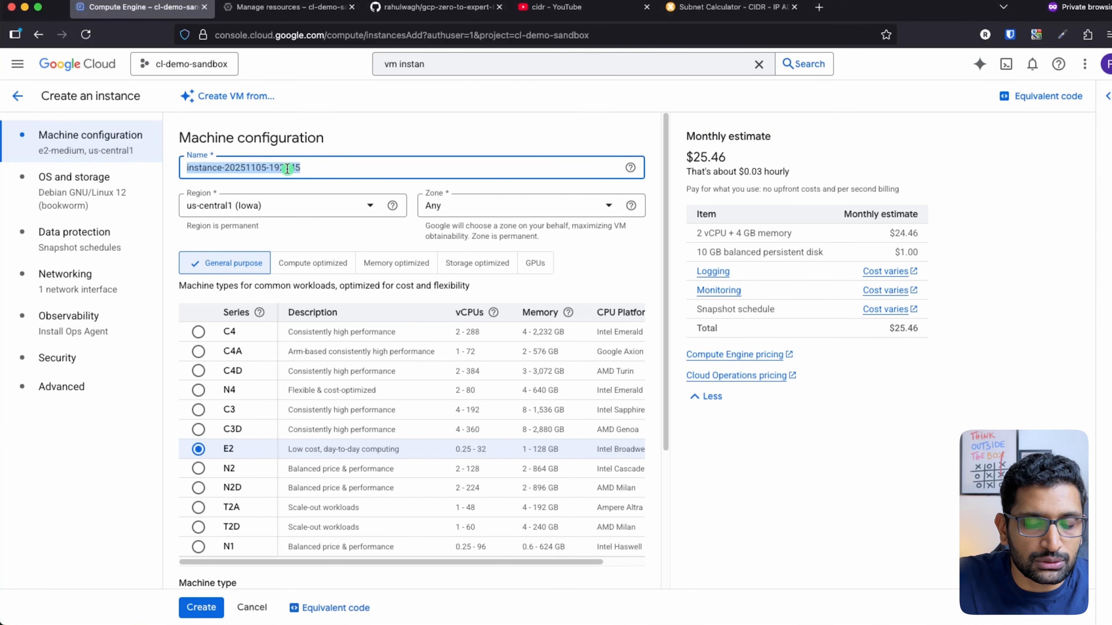
text(cl-vm-sandbox-web-01)
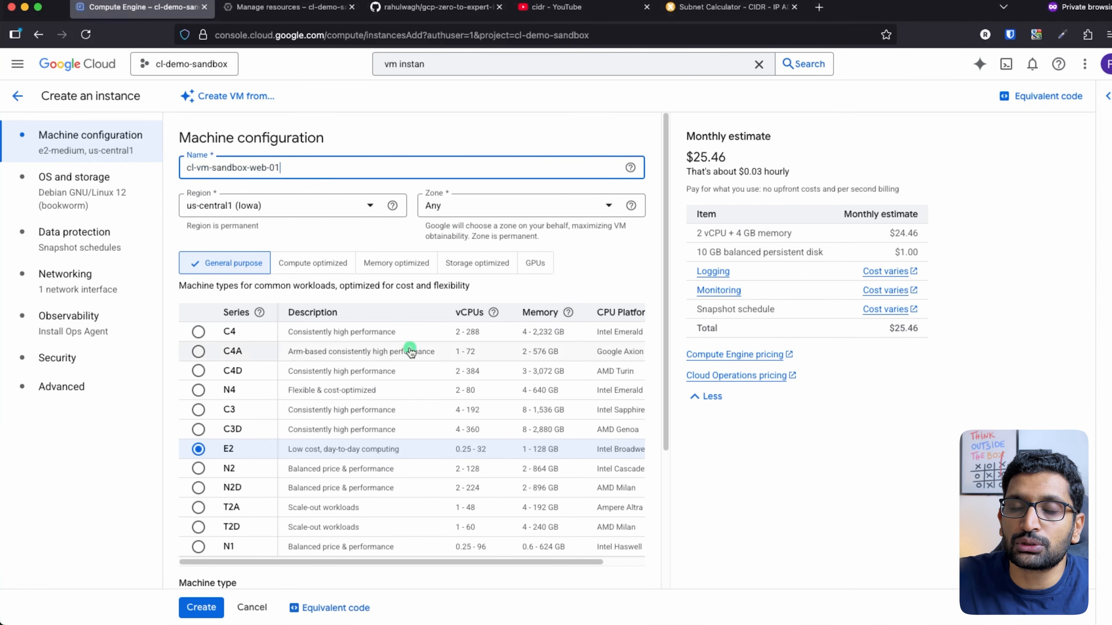
click(333, 208)
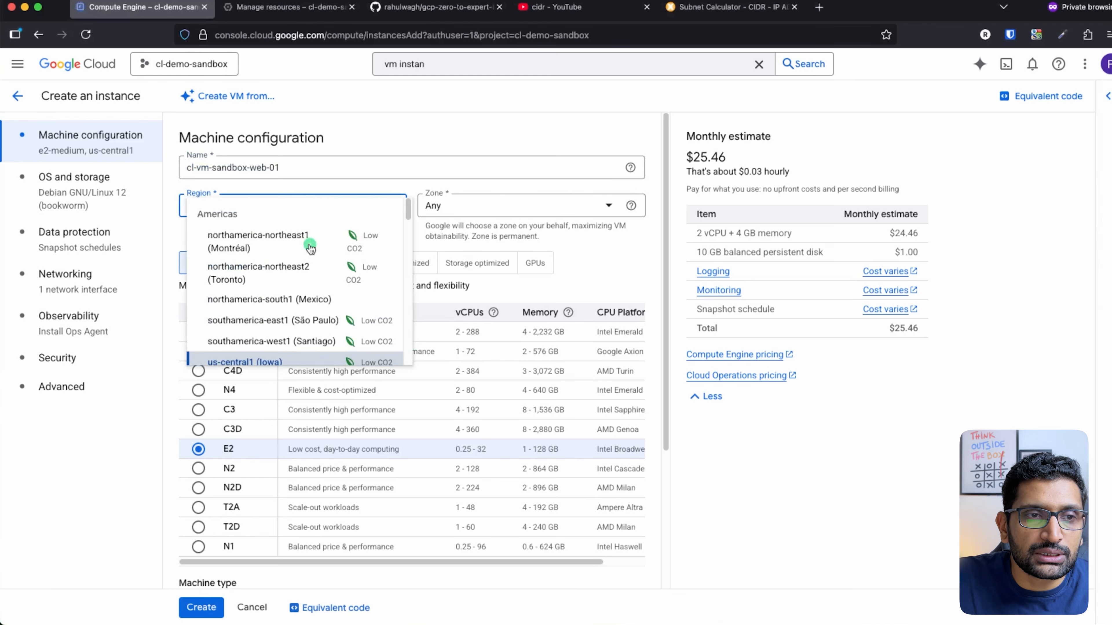
key(e)
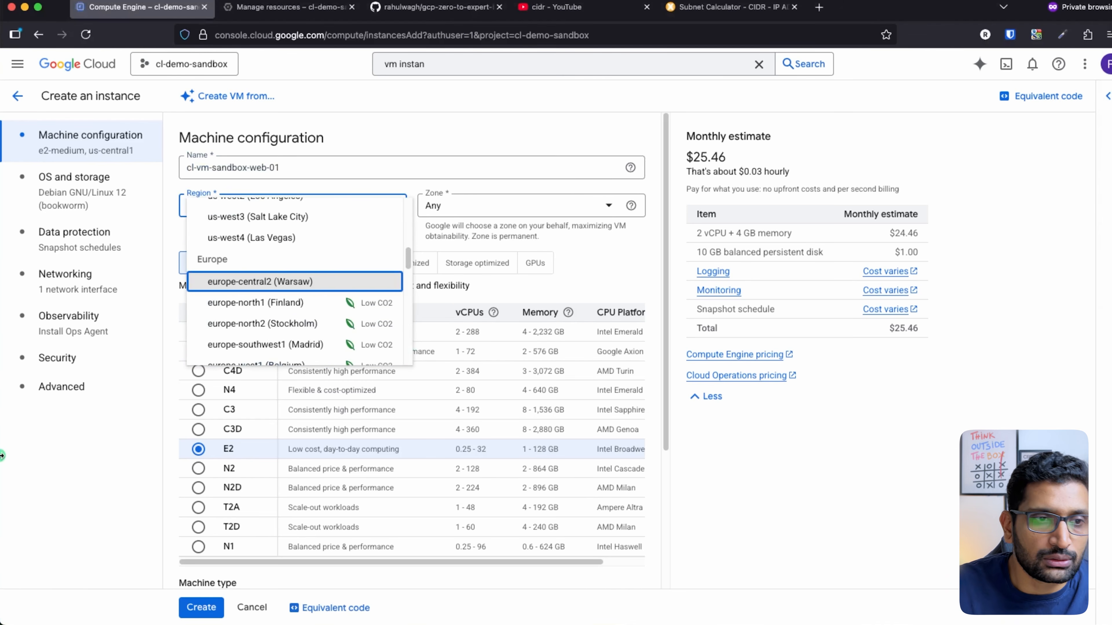
click(300, 324)
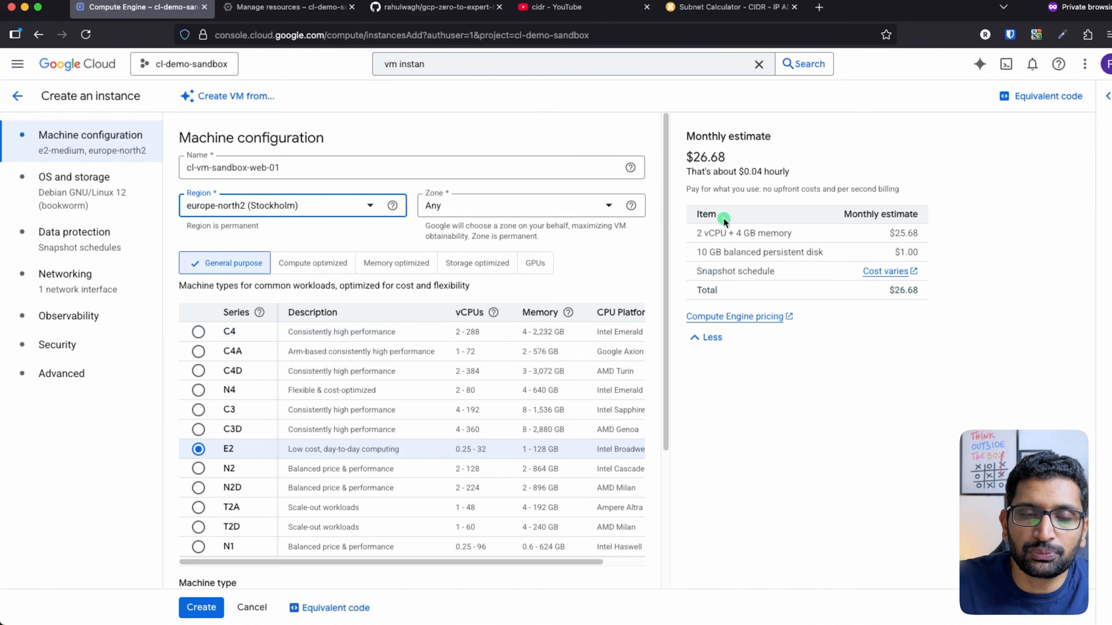
click(597, 213)
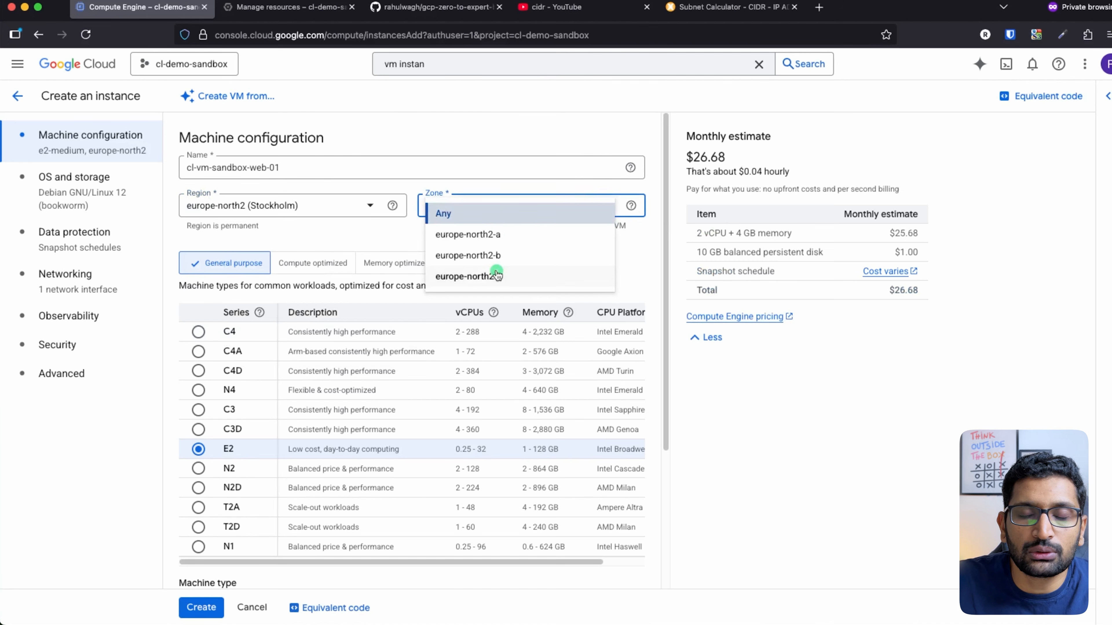
click(476, 216)
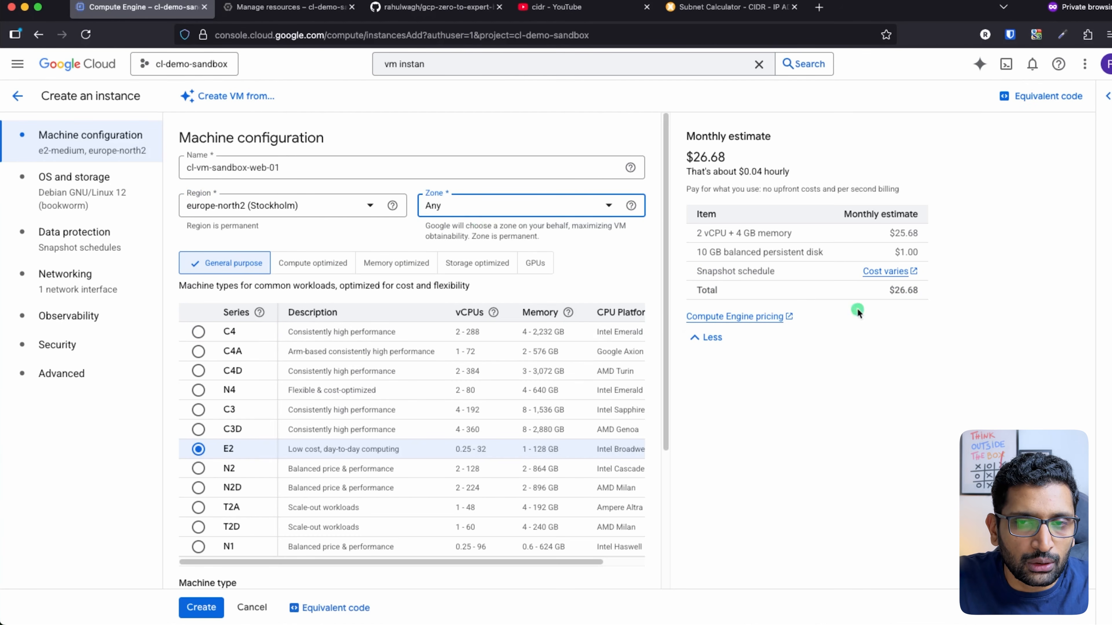
scroll(452, 378, down, 5)
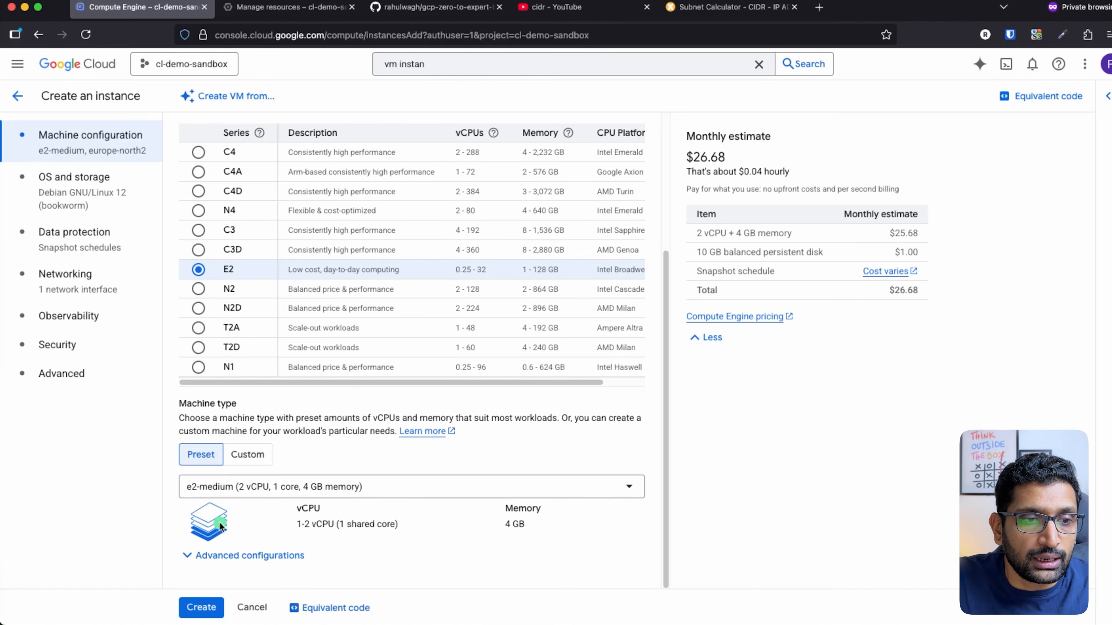
Switch the machine type to e2-small and highlight the $13.84 monthly estimate
click(411, 492)
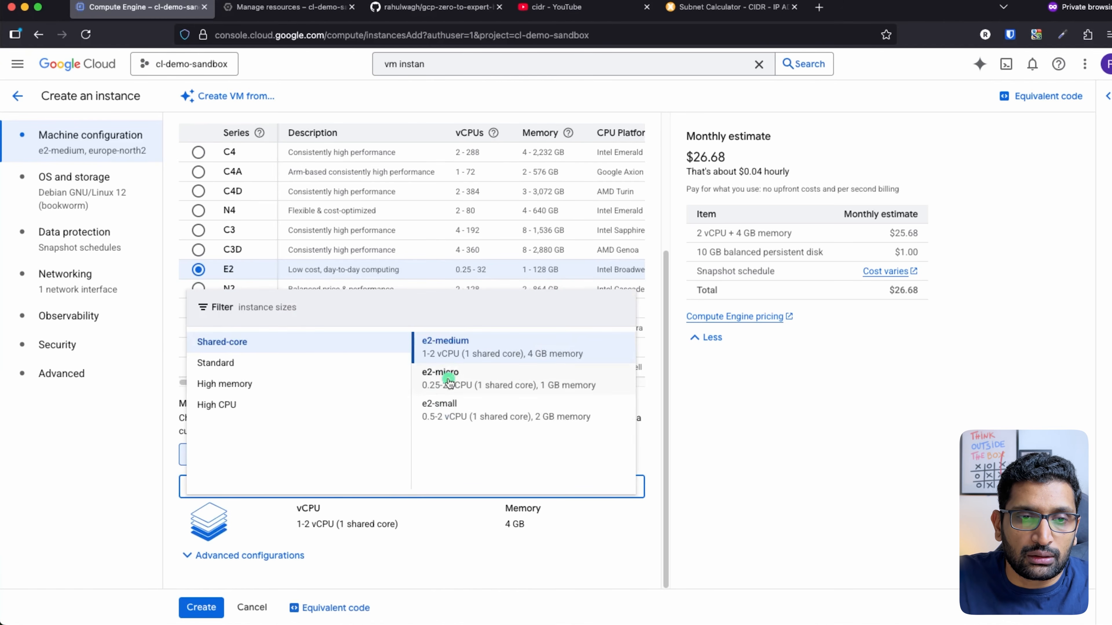
click(462, 416)
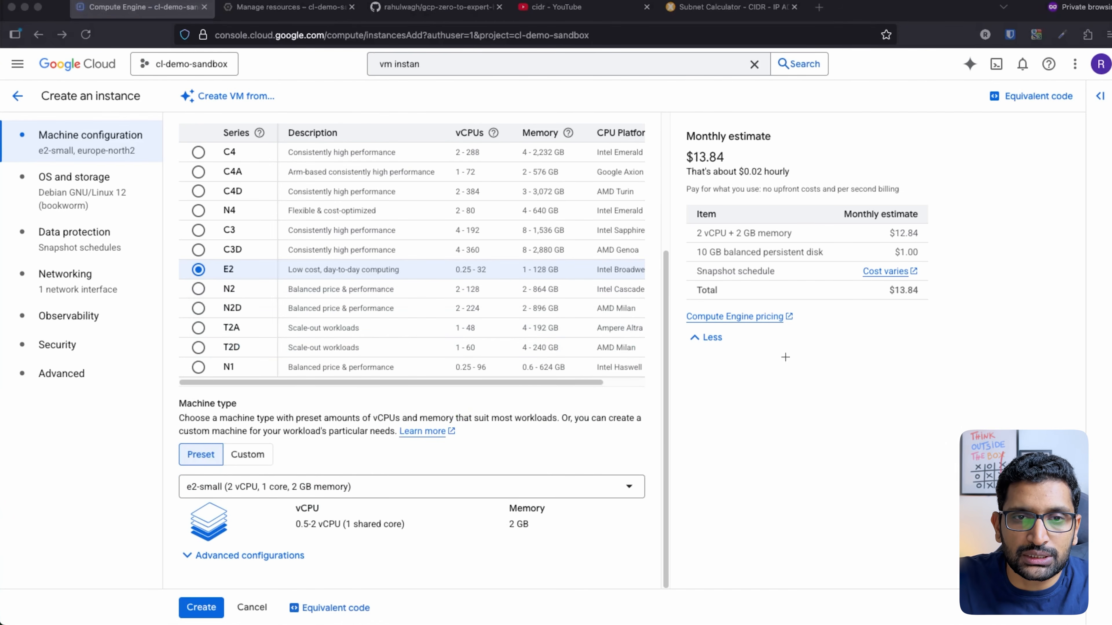
mouse_move(772, 129)
mouse_down()
mouse_move(744, 217)
mouse_move(739, 121)
mouse_up()
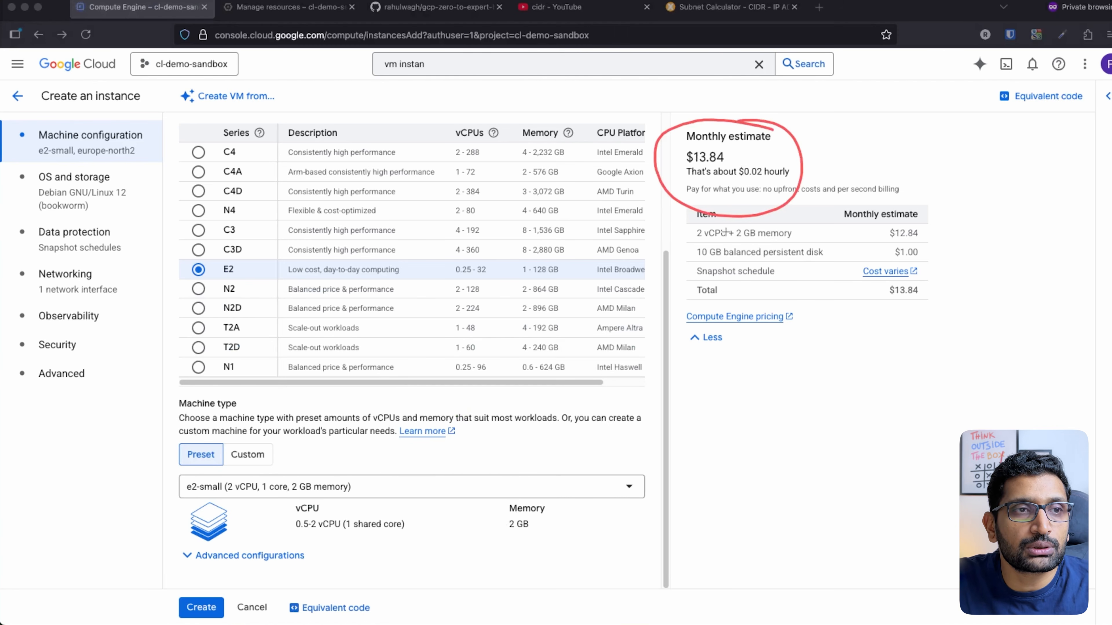
key(Escape)
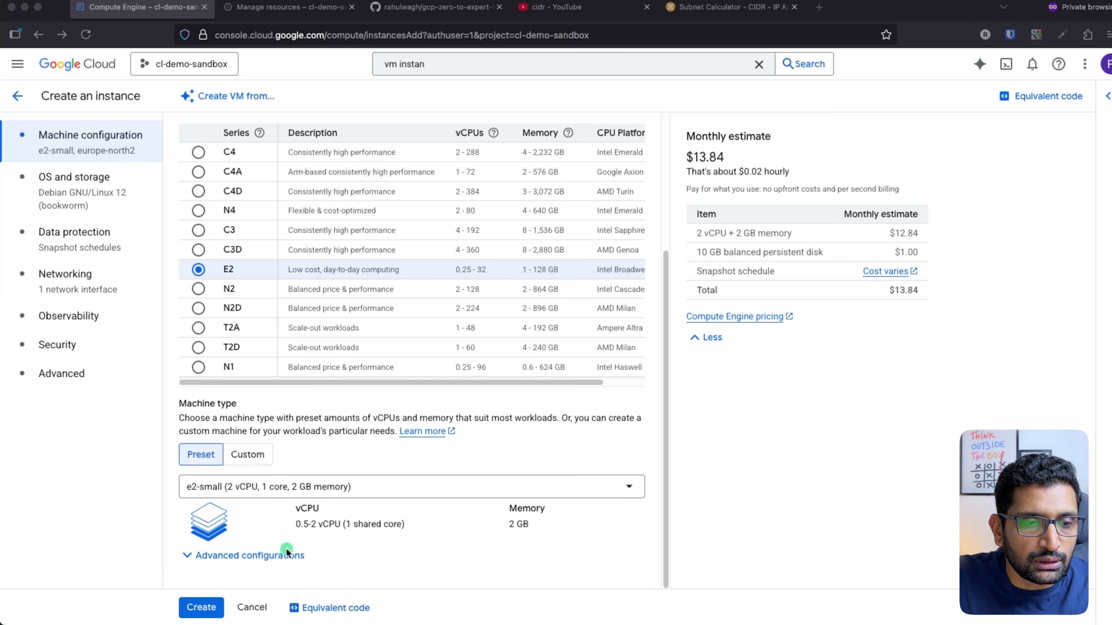
Expand and collapse the Advanced configurations, then go to OS and storage settings
click(236, 555)
scroll(336, 511, down, 5)
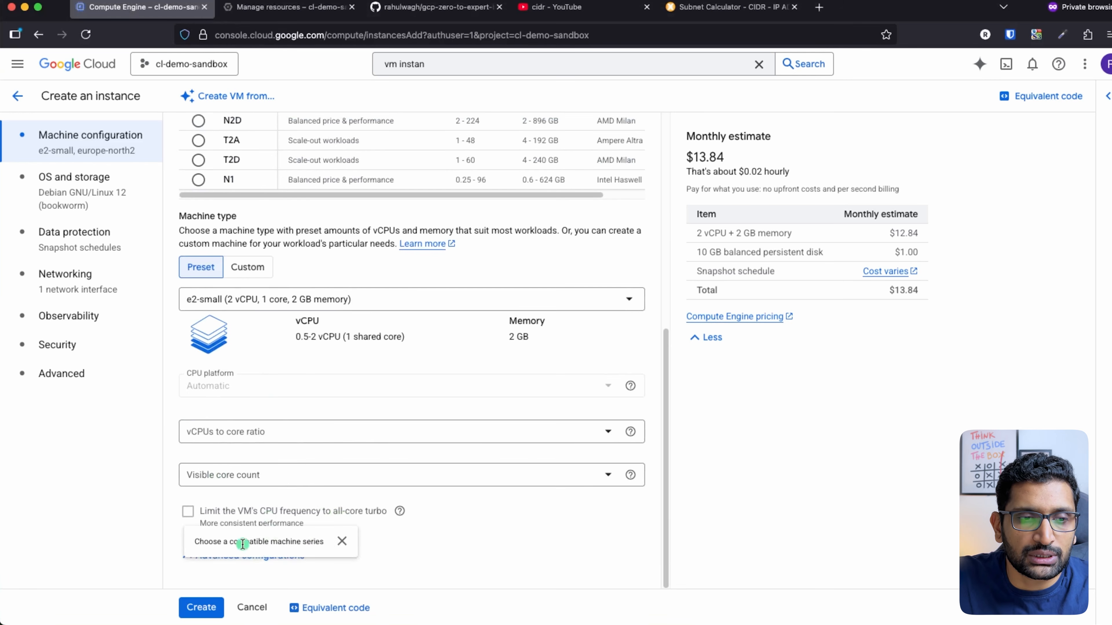
click(201, 559)
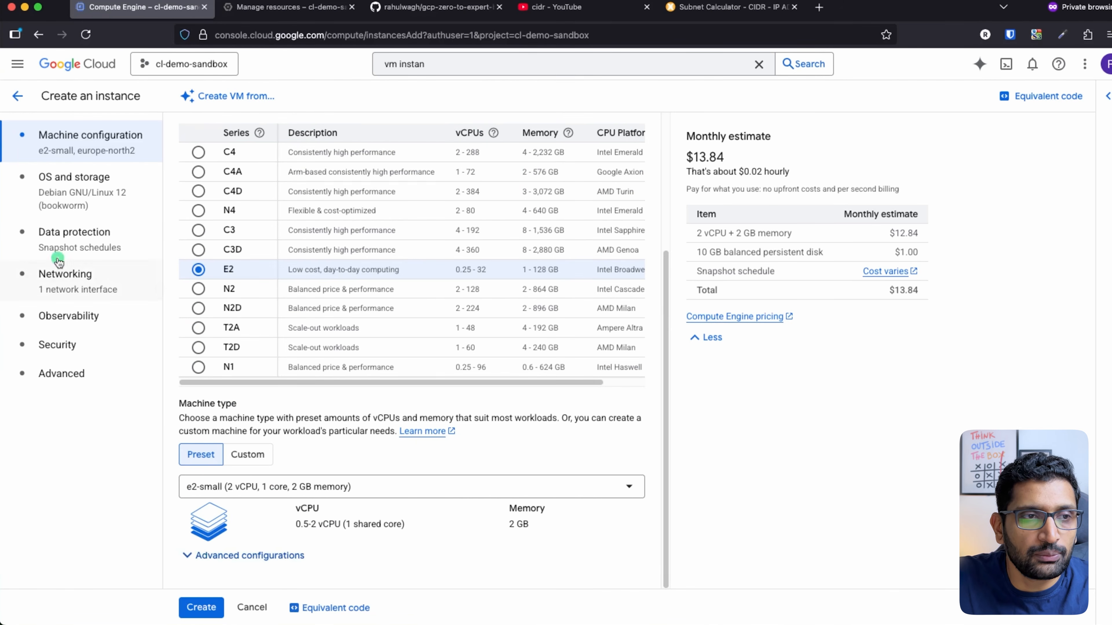
click(59, 180)
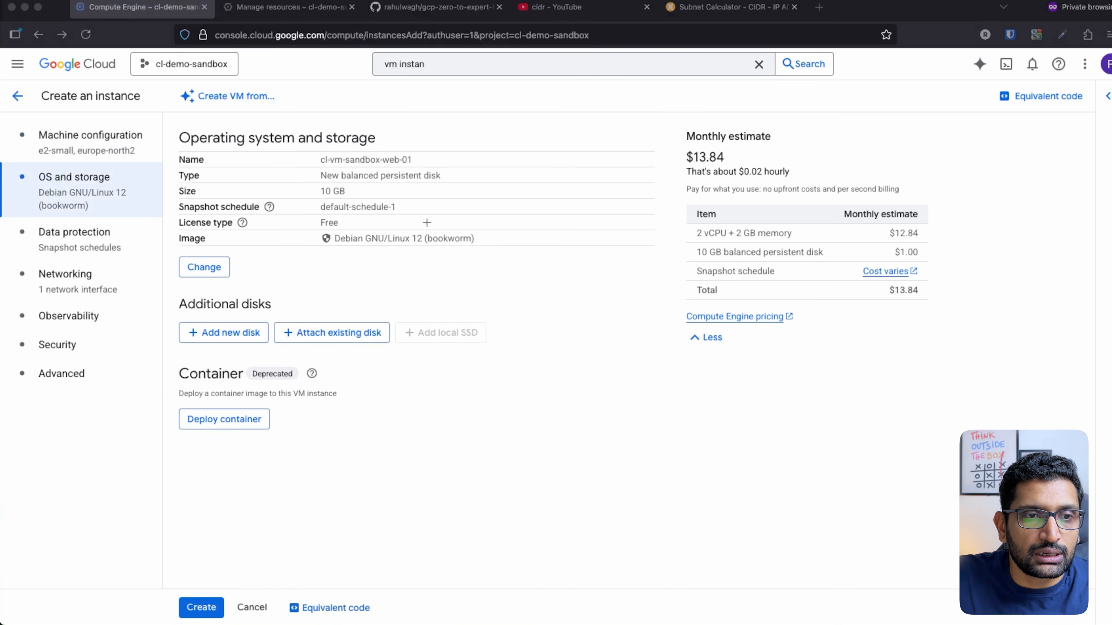
mouse_move(442, 222)
mouse_down()
mouse_move(322, 228)
mouse_move(539, 263)
mouse_move(398, 217)
mouse_up()
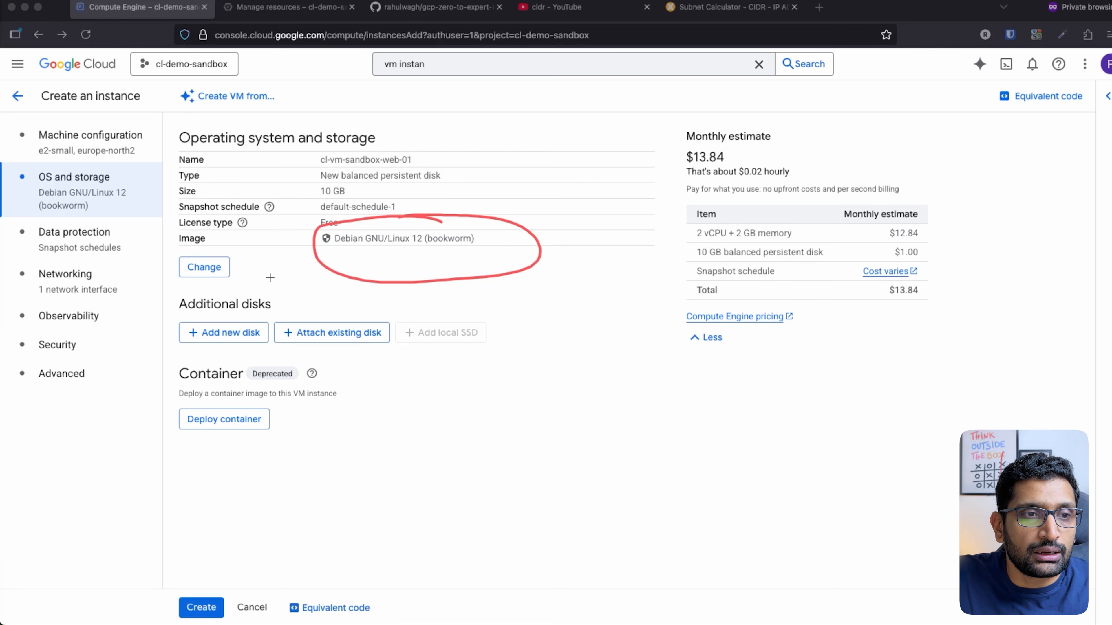
mouse_move(363, 180)
mouse_down()
mouse_move(344, 176)
mouse_move(400, 193)
mouse_move(347, 175)
mouse_up()
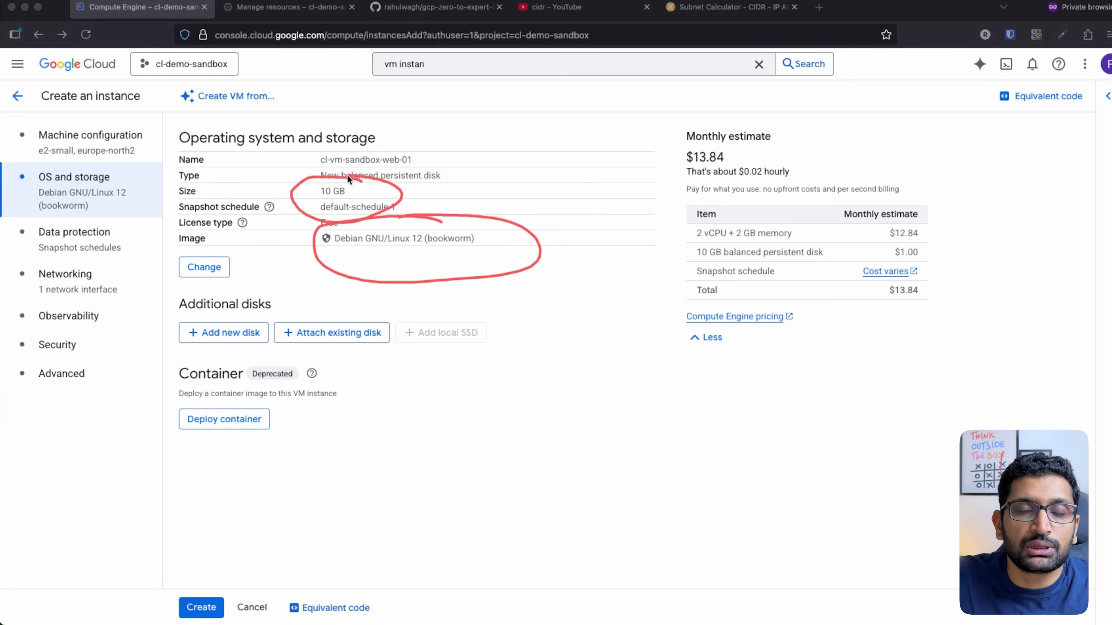
key(Escape)
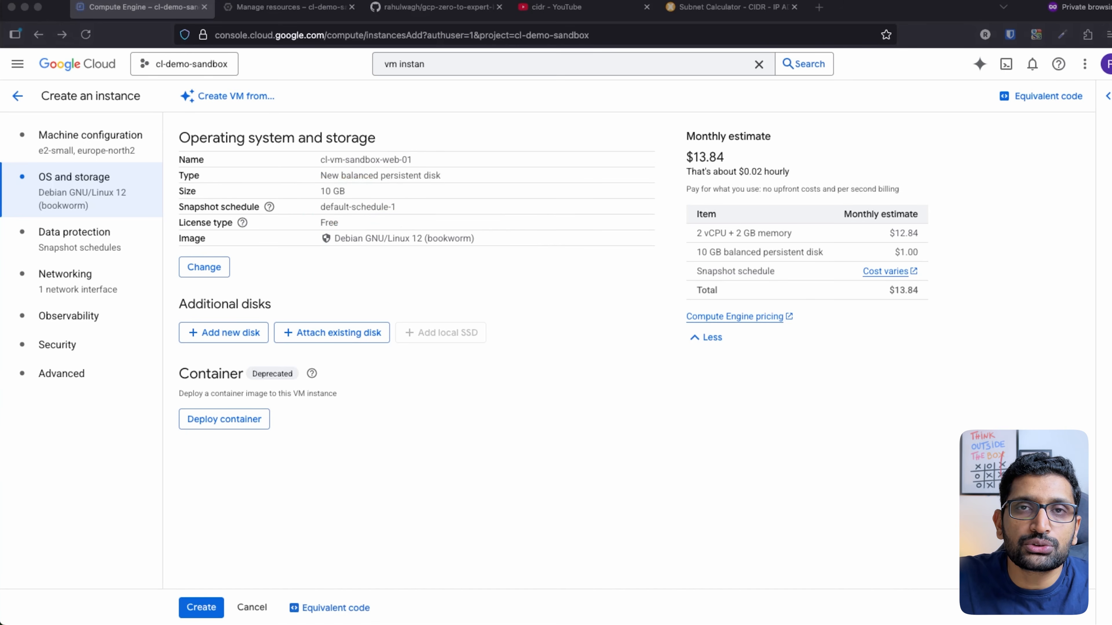
click(207, 268)
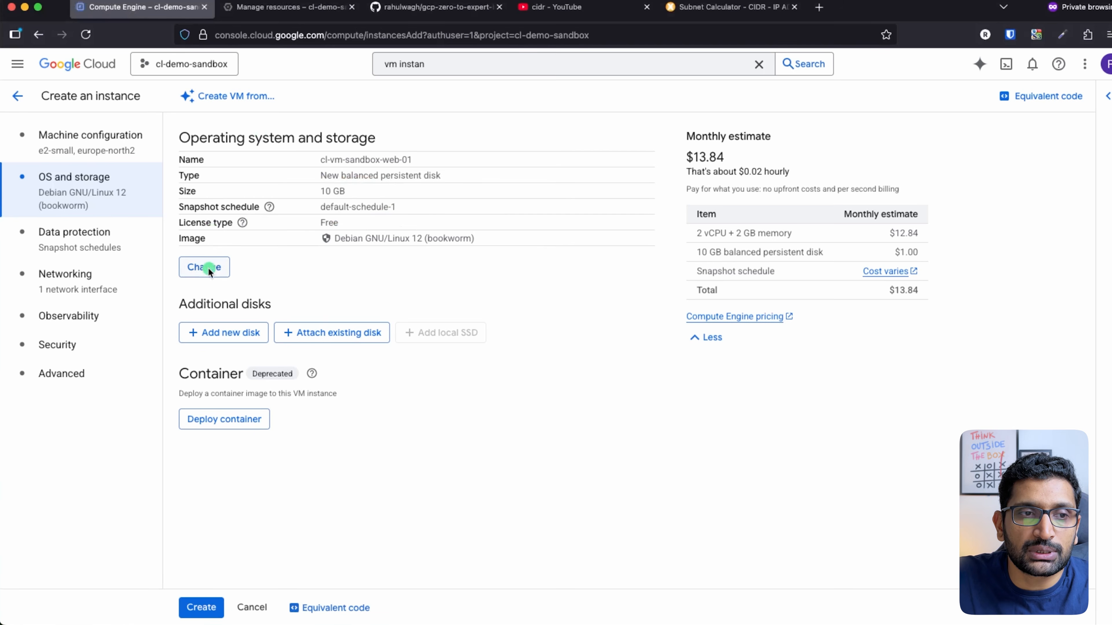
click(220, 267)
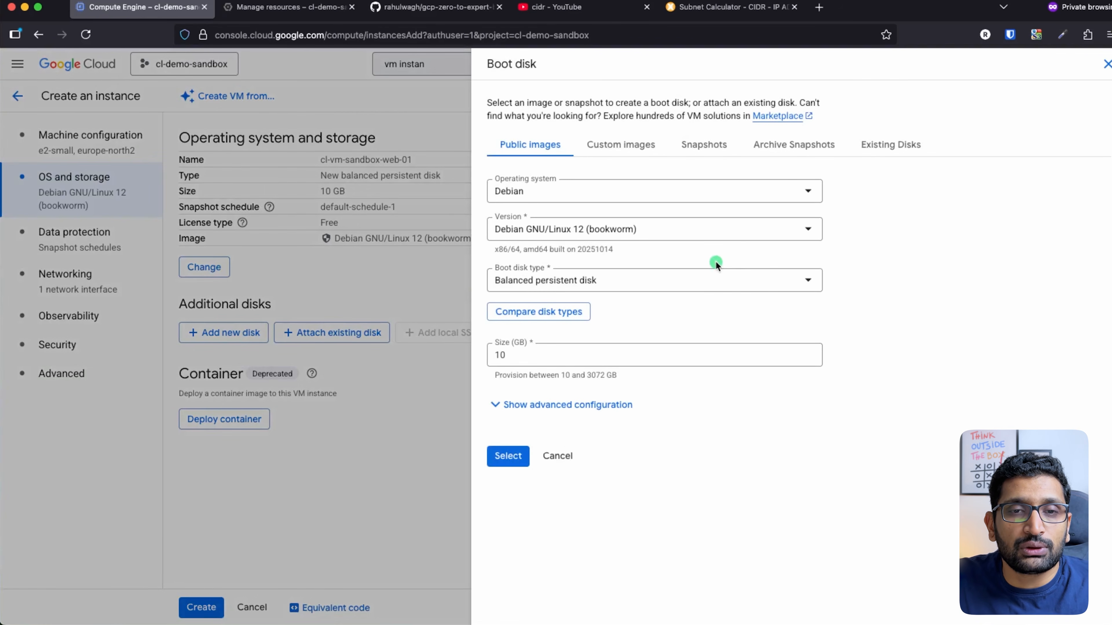
click(808, 191)
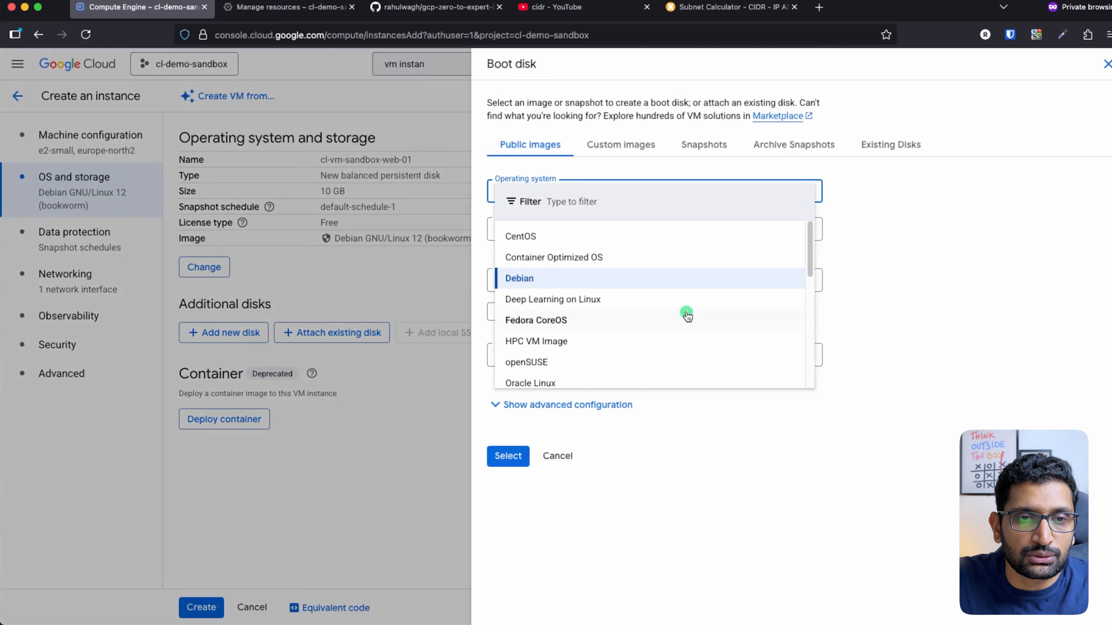
scroll(702, 274, down, 6)
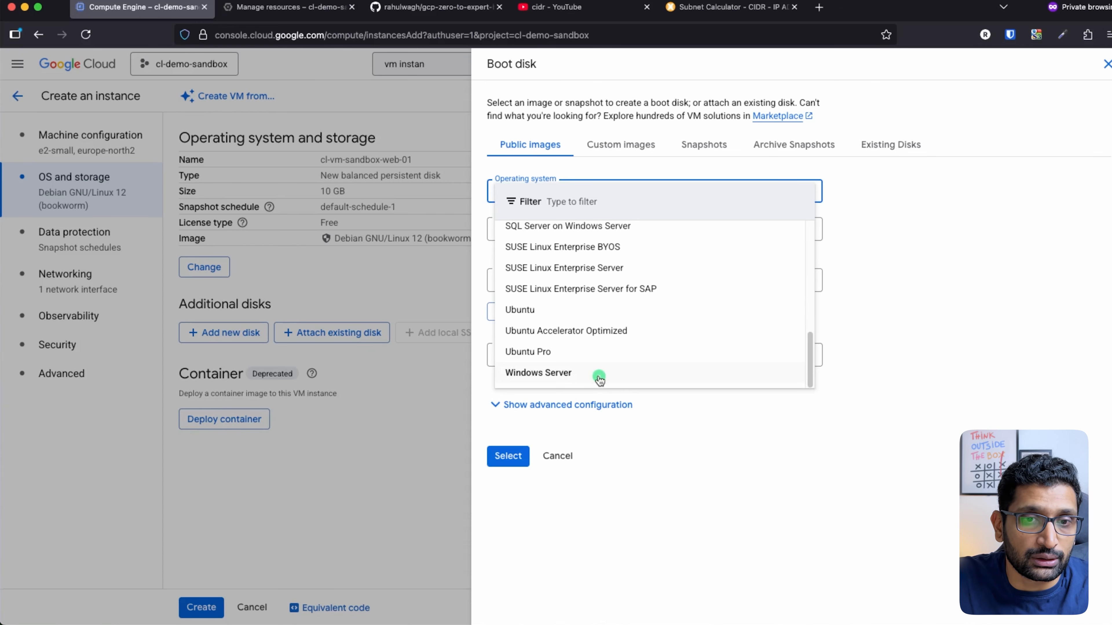
click(1002, 367)
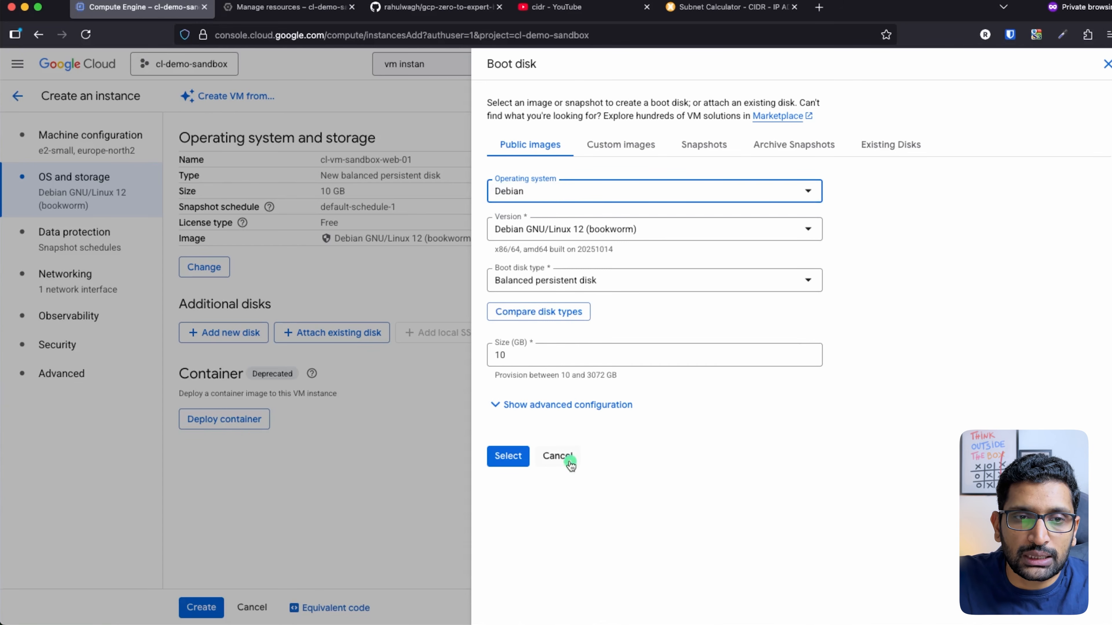
click(557, 457)
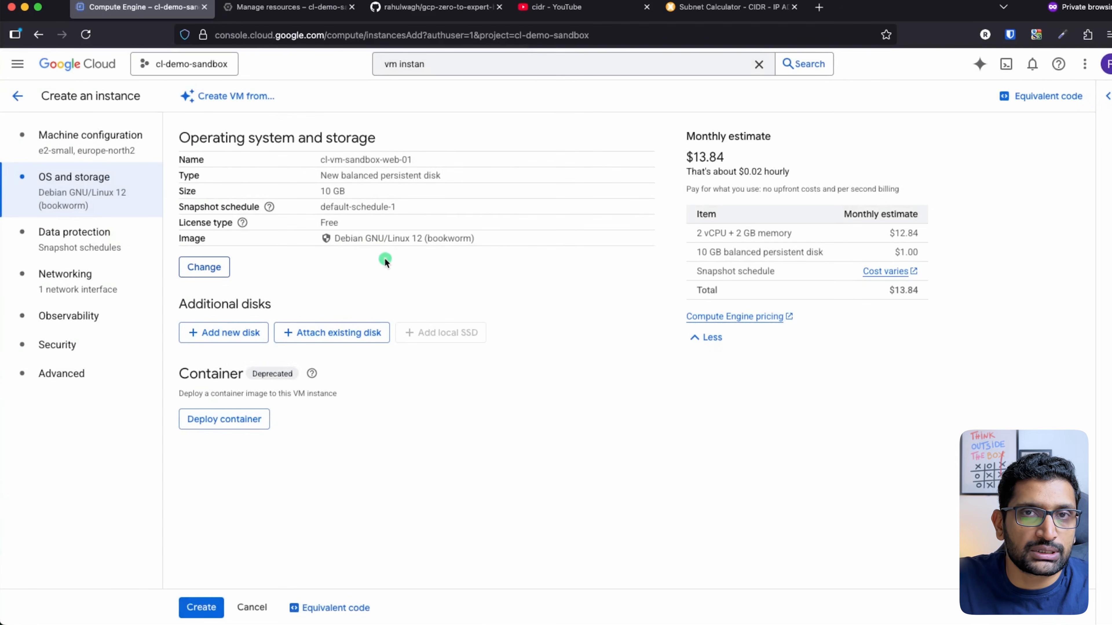
Show the Data protection settings with the default snapshot schedule, then move to Networking
click(83, 239)
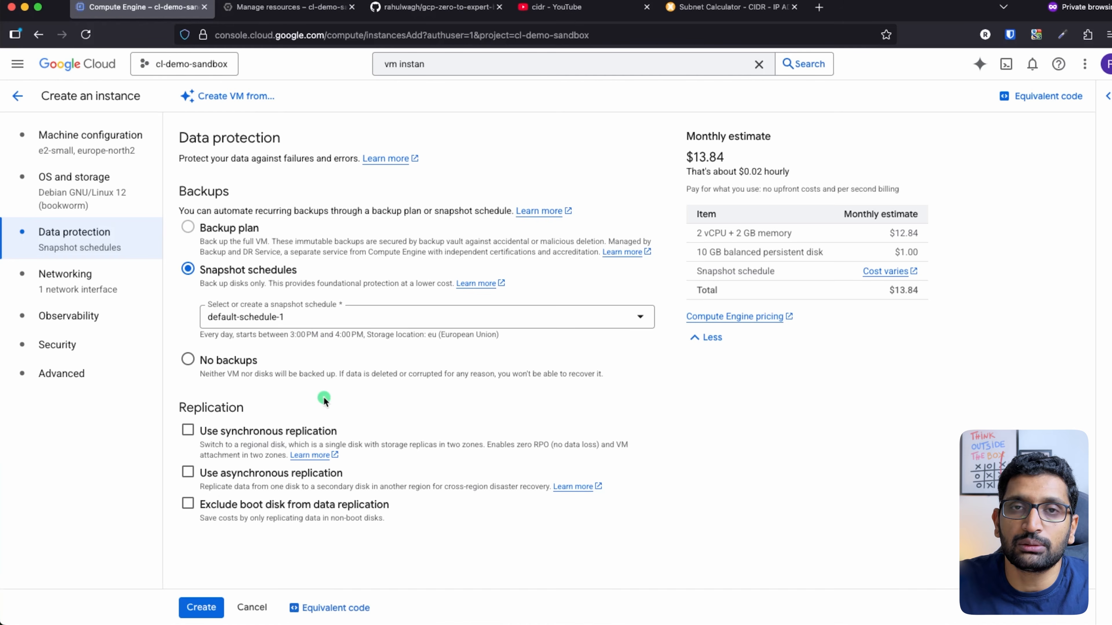
click(83, 287)
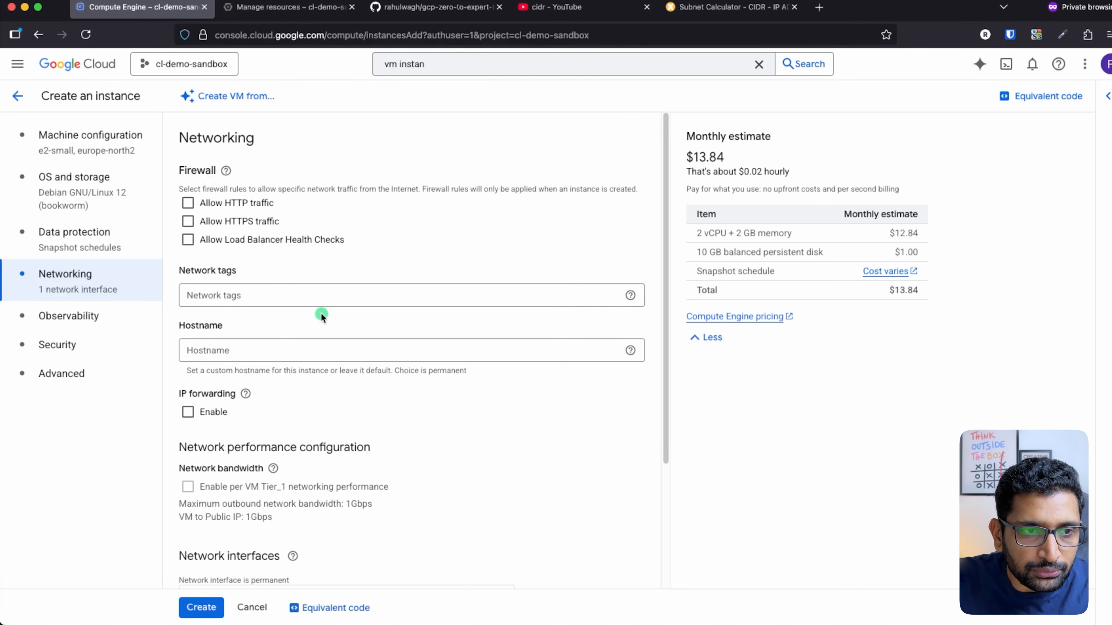
Scroll to Network interfaces to review nic0 on the default network (10.226.0.0/20)
scroll(320, 313, down, 2)
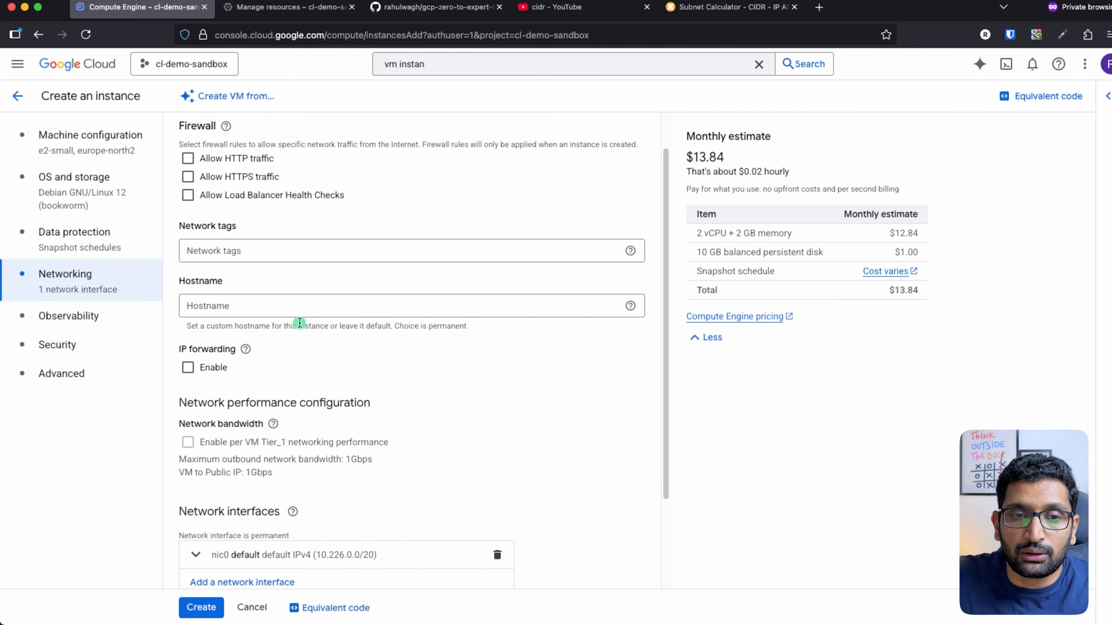
scroll(300, 323, down, 5)
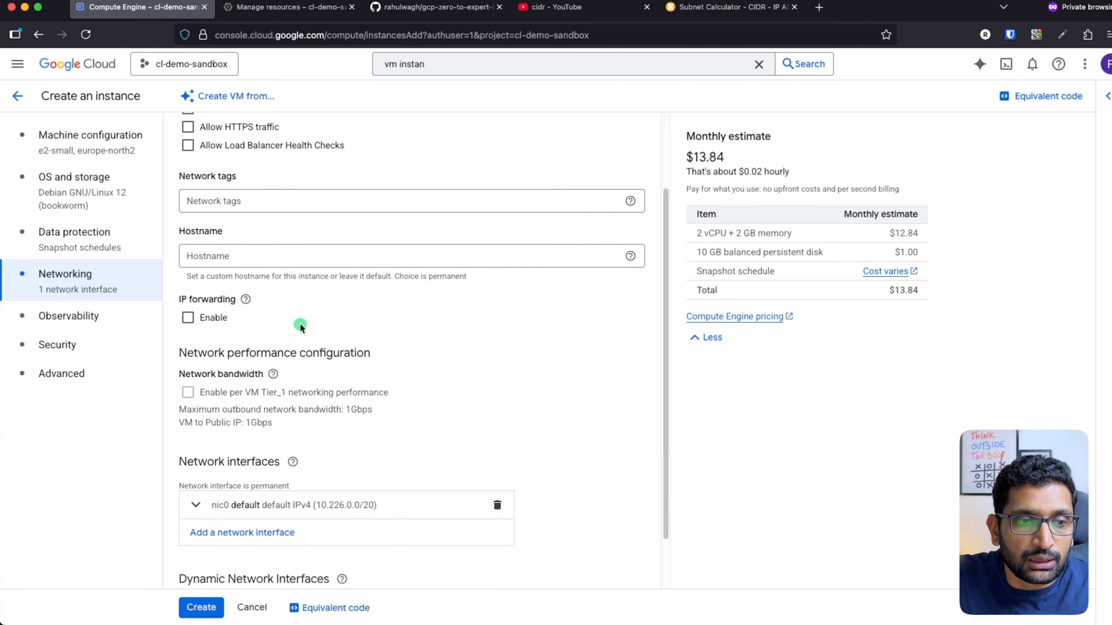
key(super+Tab)
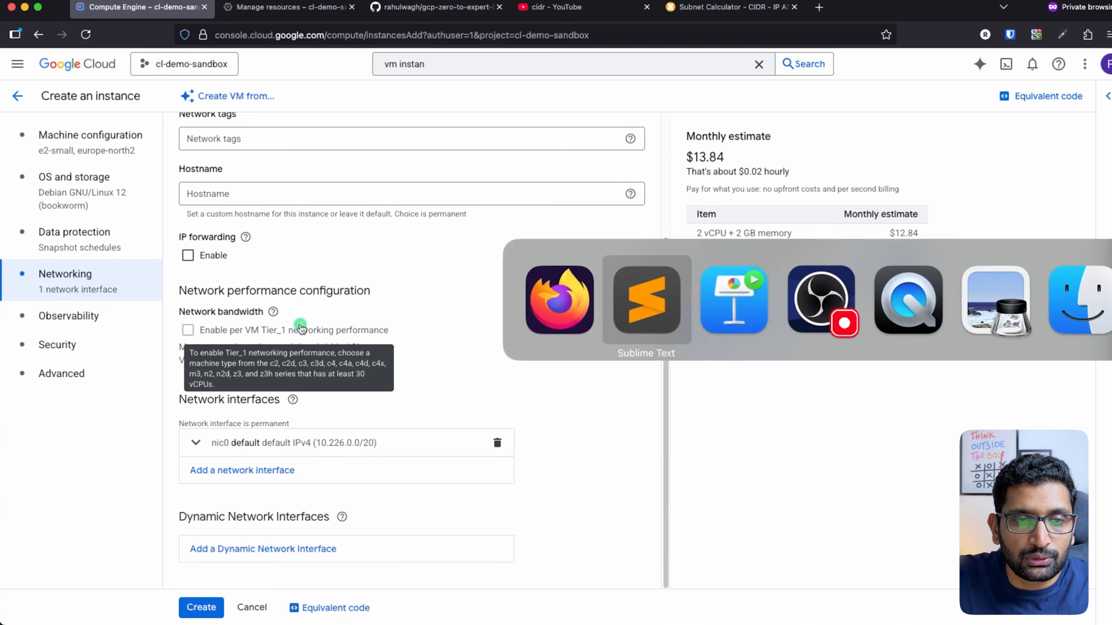
key(super+Tab)
key(super+Tab)
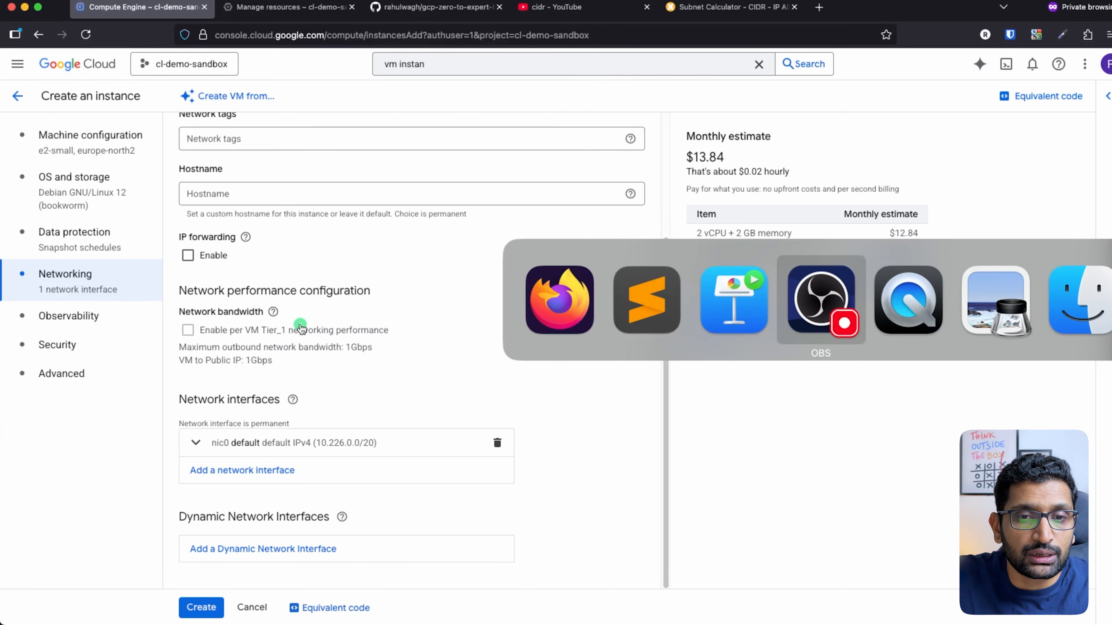
key(super+shift+Tab)
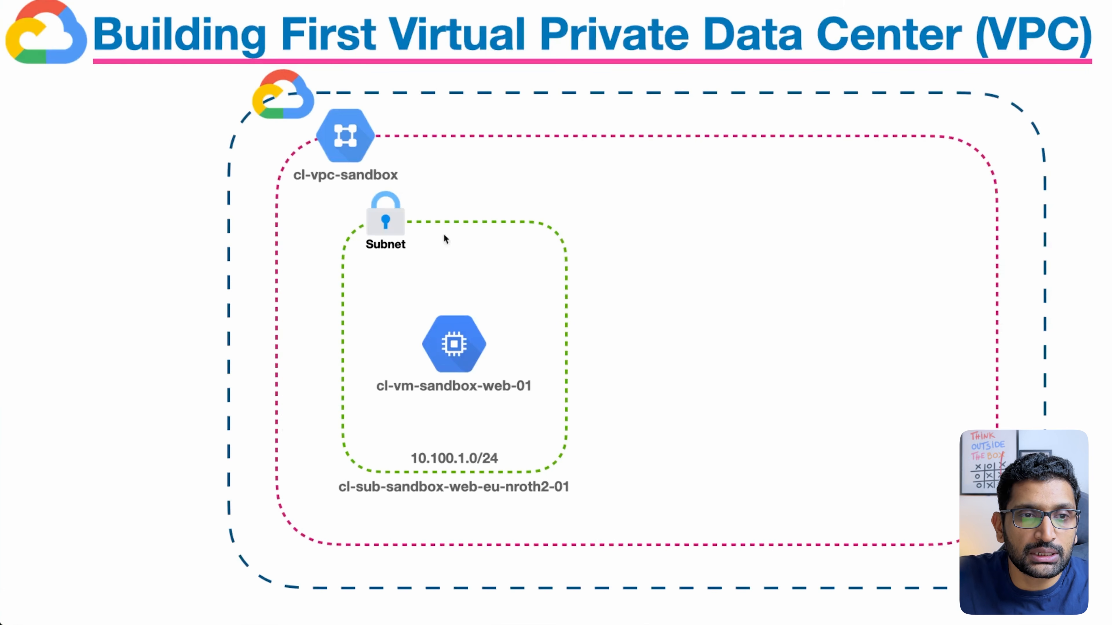
mouse_move(434, 121)
mouse_down()
mouse_move(381, 173)
mouse_move(408, 165)
mouse_up()
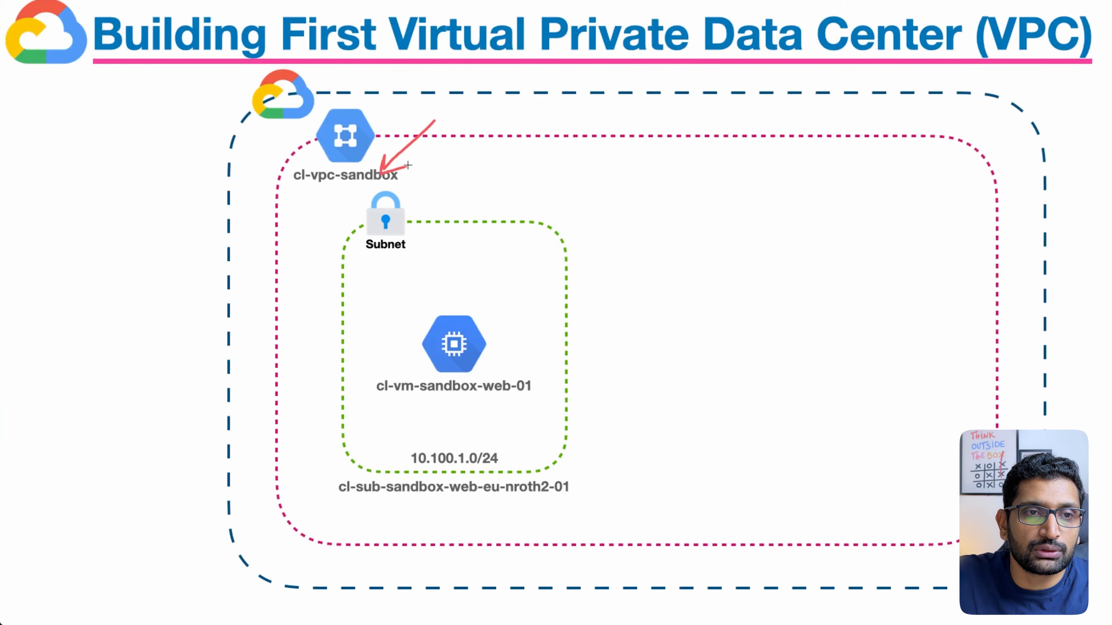
mouse_move(604, 418)
mouse_down()
mouse_move(559, 472)
mouse_move(584, 469)
mouse_up()
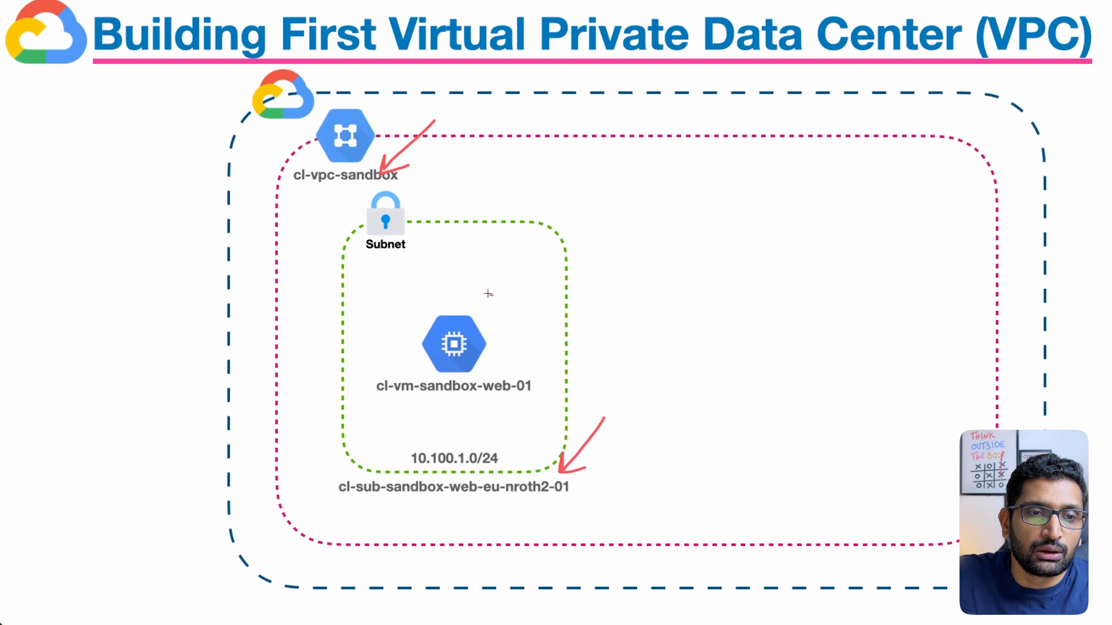
mouse_move(493, 294)
mouse_down()
mouse_move(521, 346)
mouse_move(510, 318)
mouse_up()
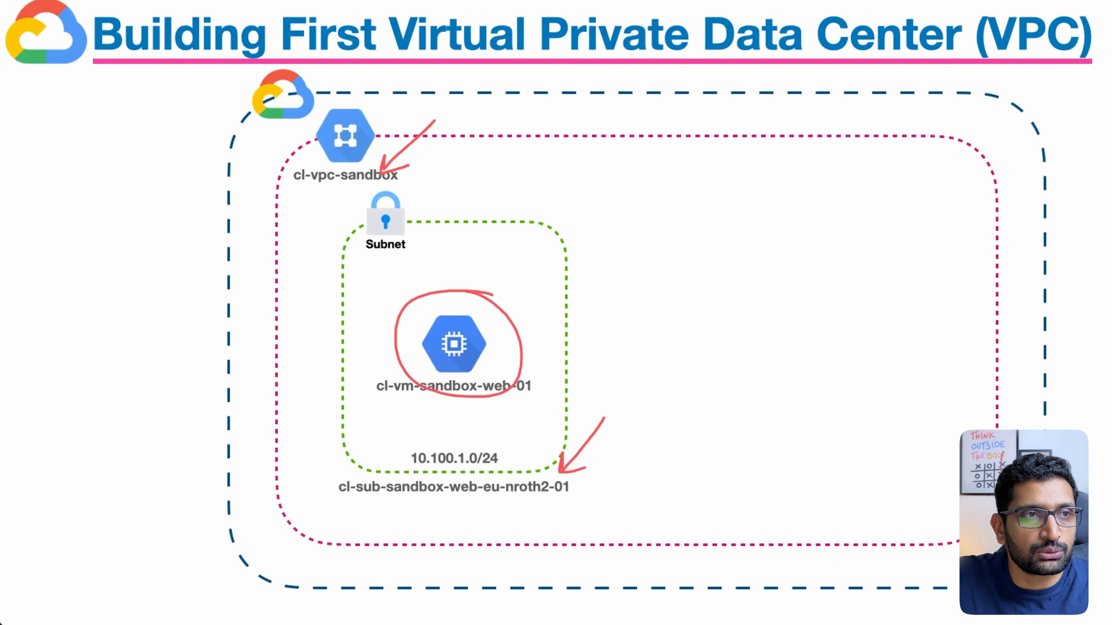
key(Escape)
key(super+Tab)
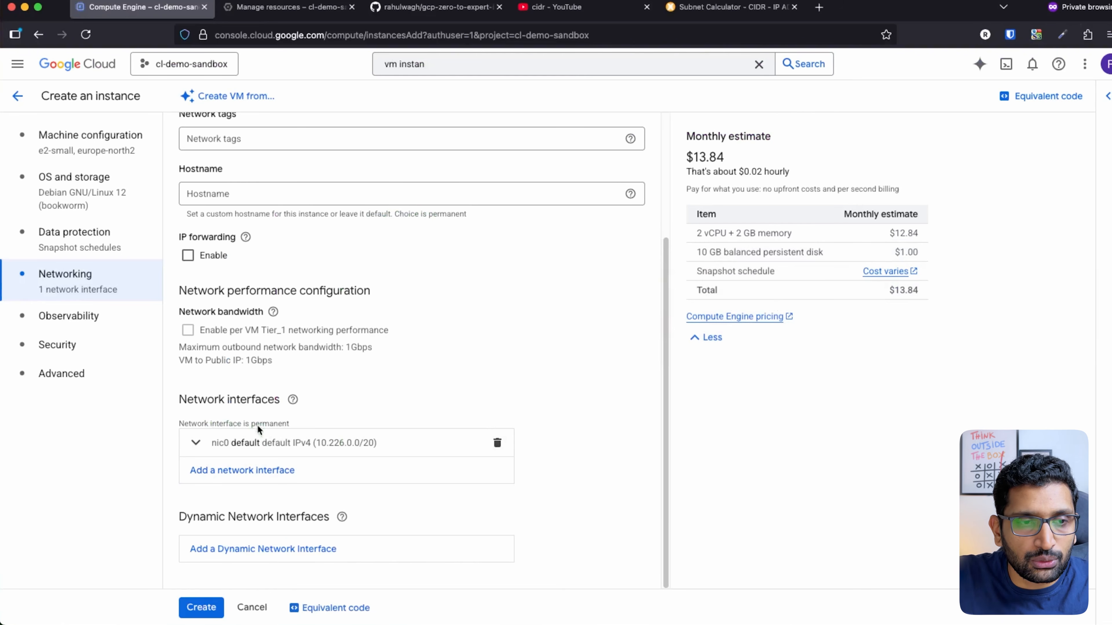
Highlight the Network interfaces section and add a second network interface
mouse_move(285, 388)
mouse_down()
mouse_move(195, 375)
mouse_move(303, 408)
mouse_move(255, 379)
mouse_up()
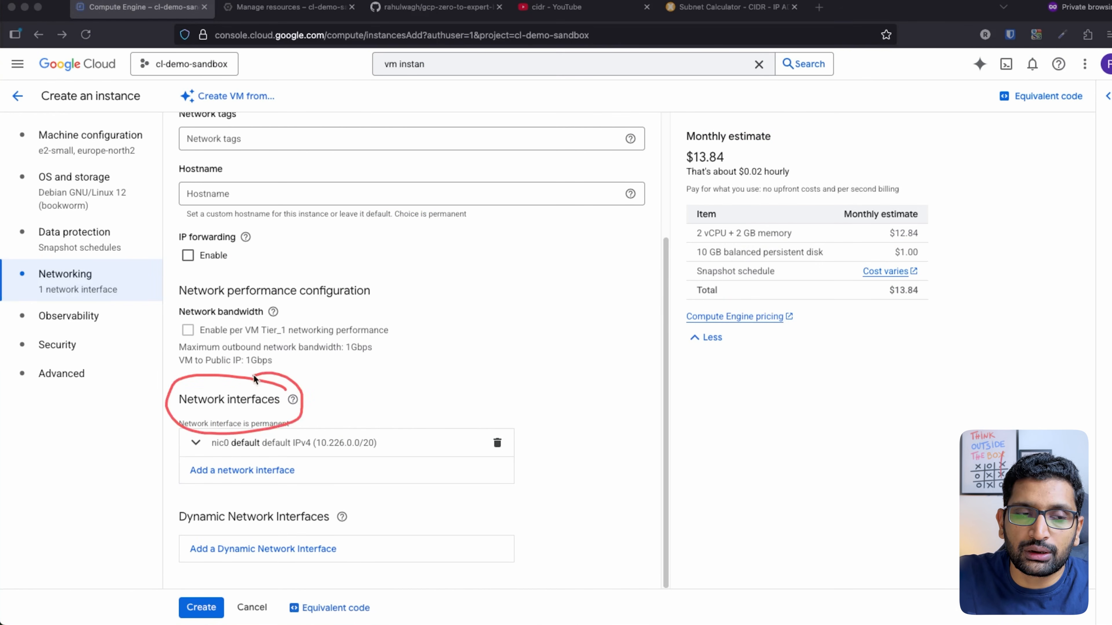
key(Escape)
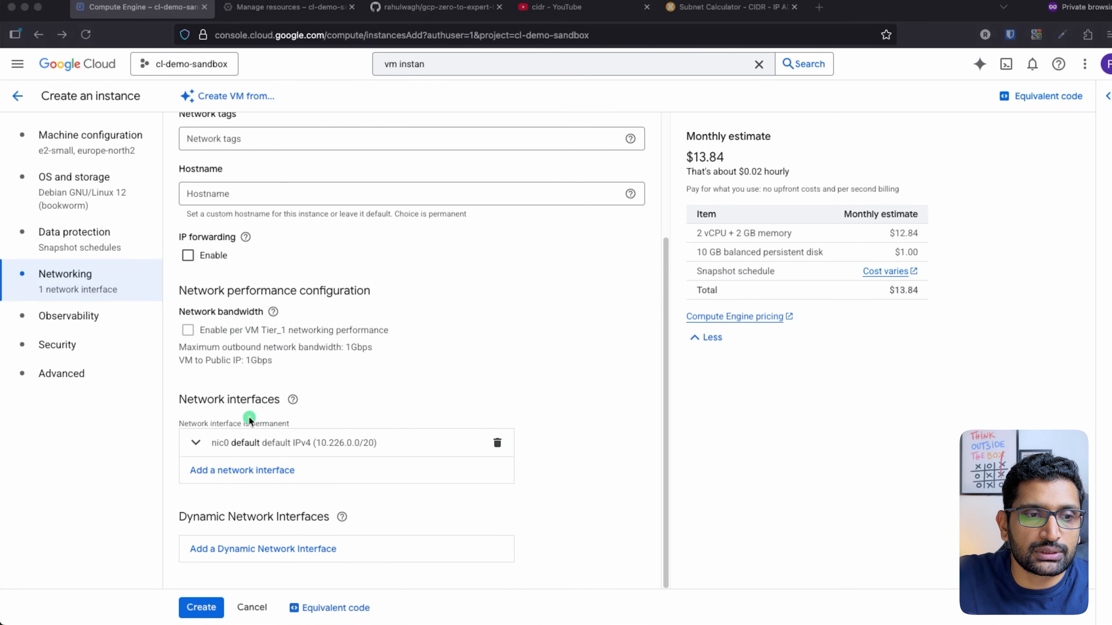
click(241, 471)
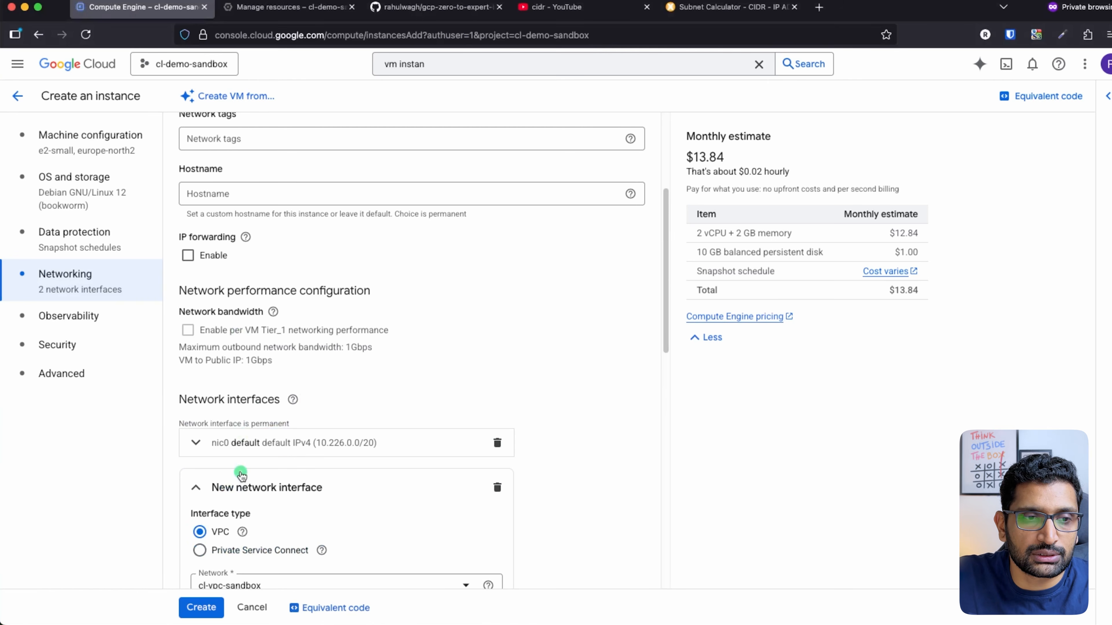
scroll(409, 386, down, 5)
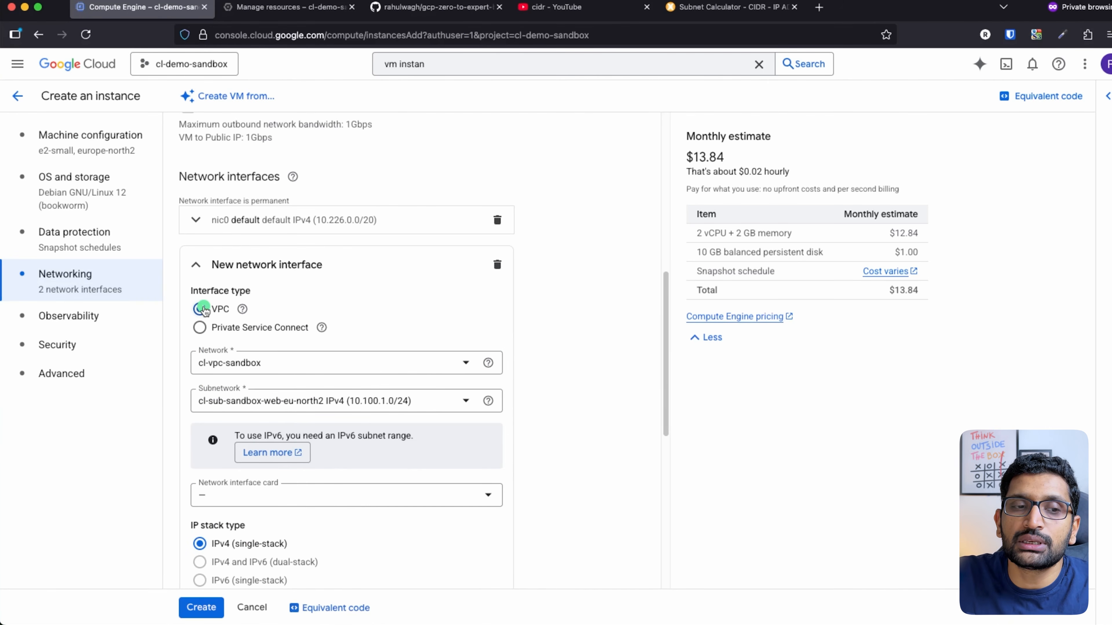
Put the new interface on cl-vpc-sandbox, subnet cl-sub-sandbox-web-eu-north2 (10.100.1.0/24)
click(466, 362)
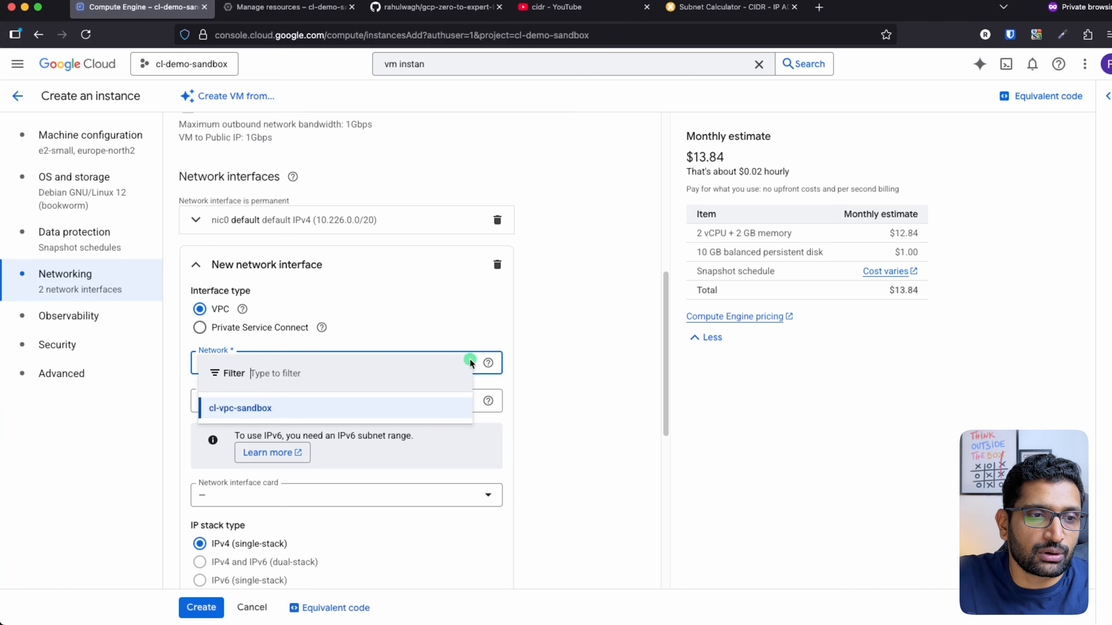
click(262, 408)
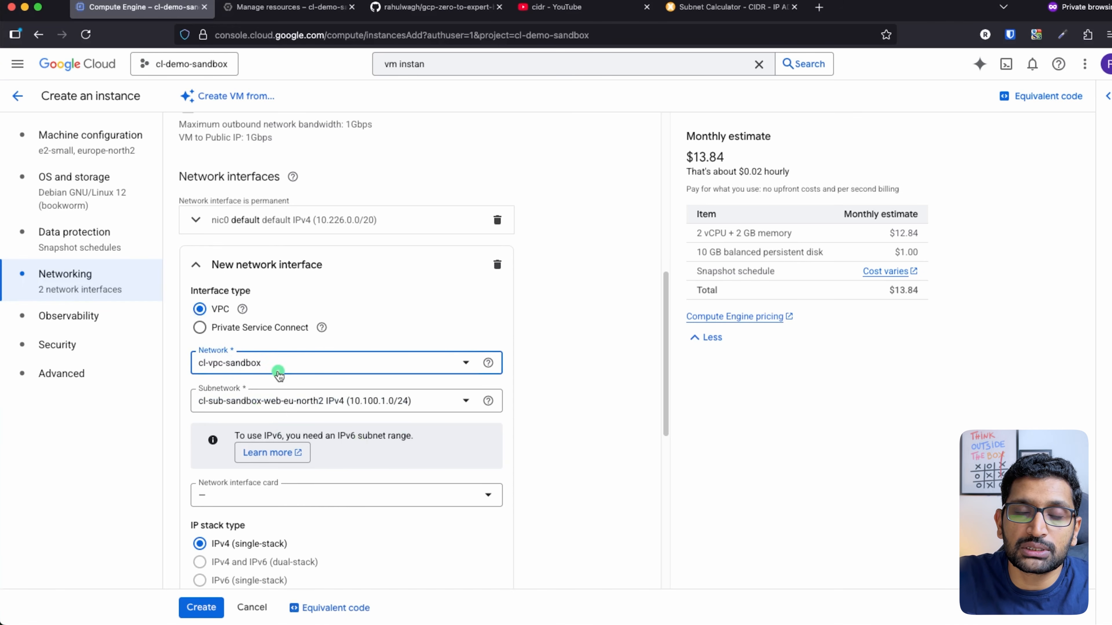
click(456, 404)
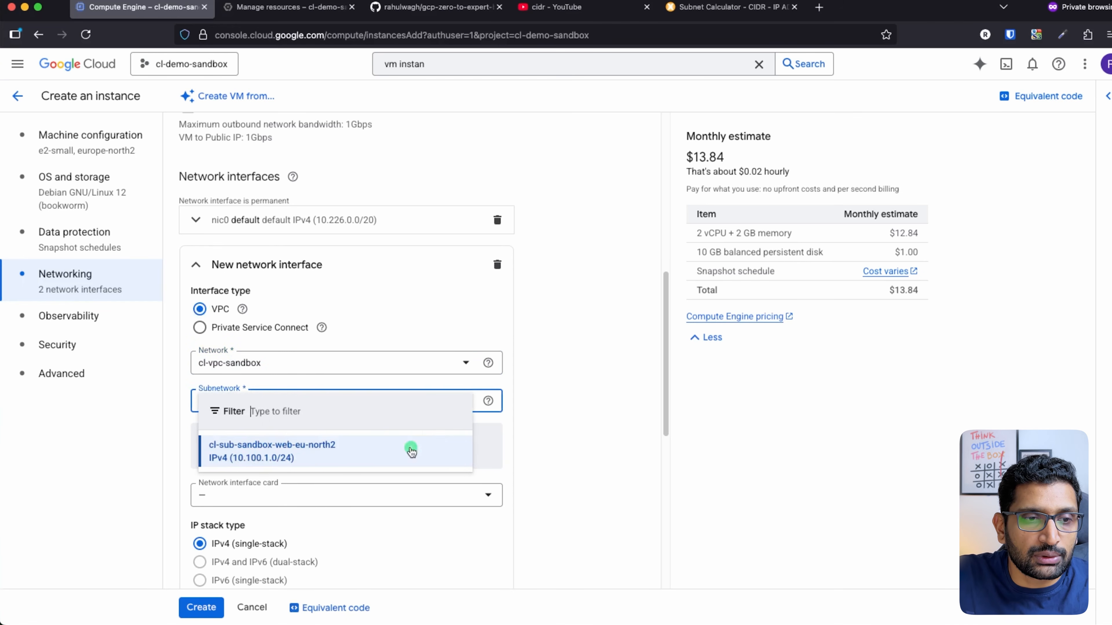
click(300, 463)
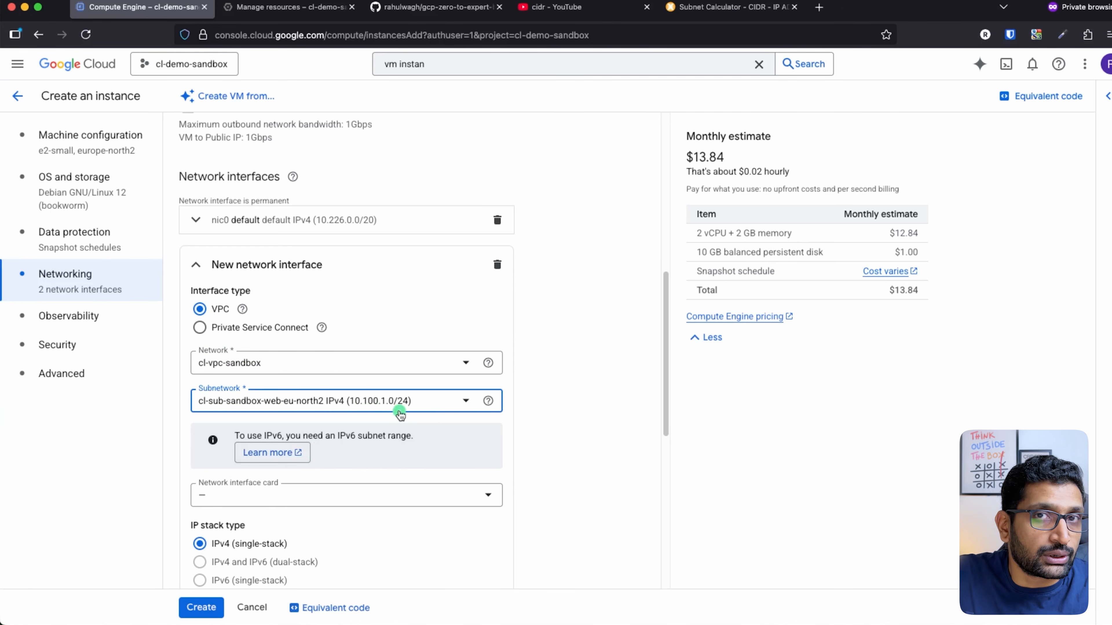
scroll(398, 415, down, 5)
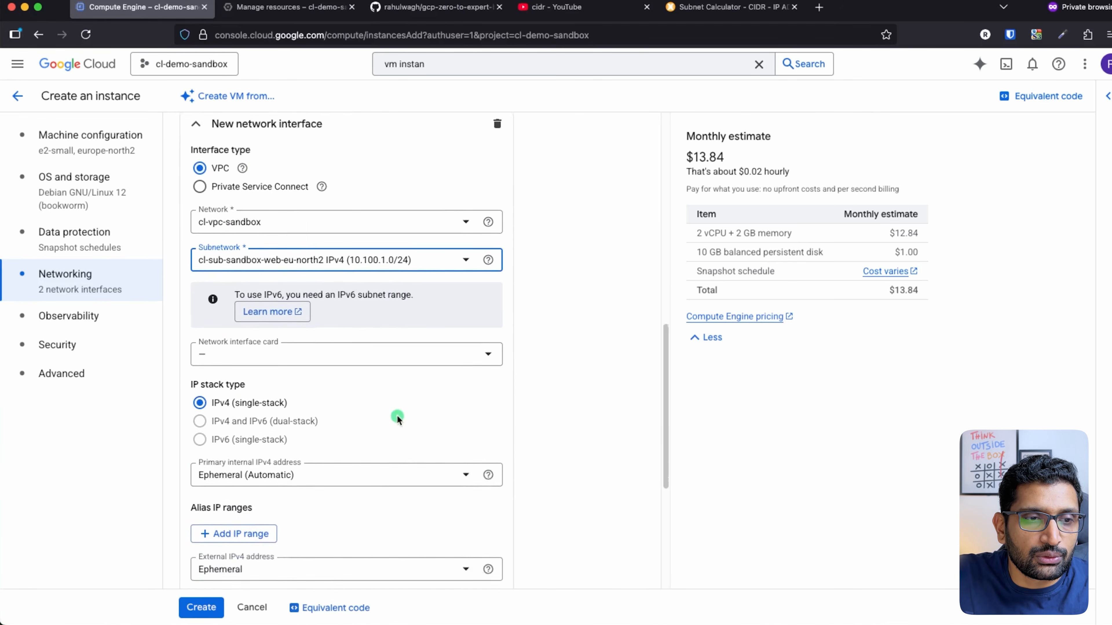
scroll(397, 415, down, 2)
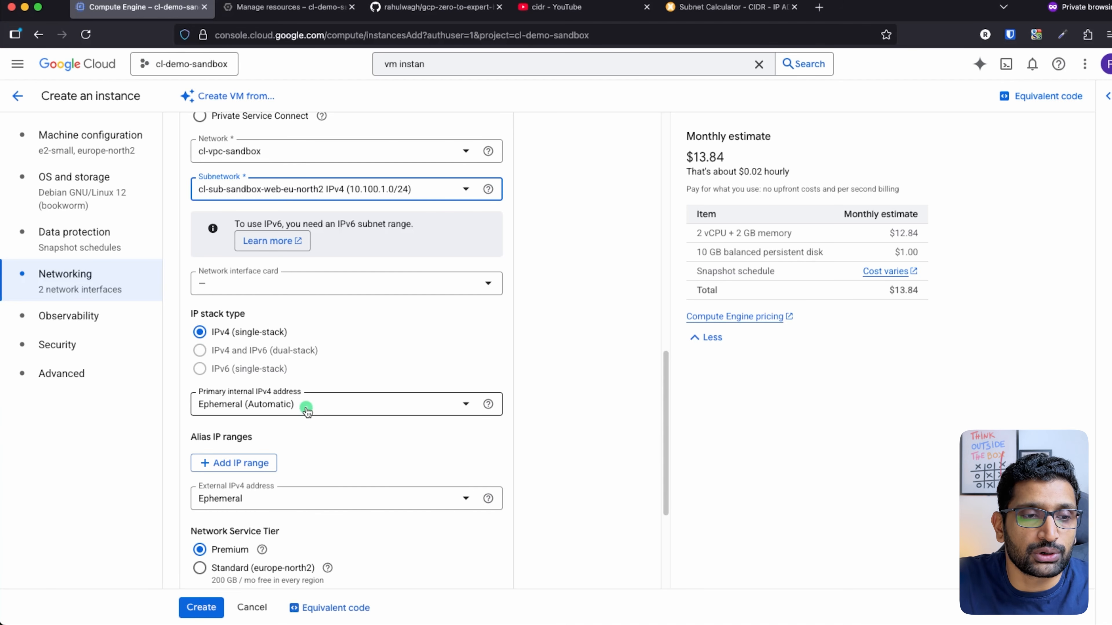
scroll(316, 416, down, 3)
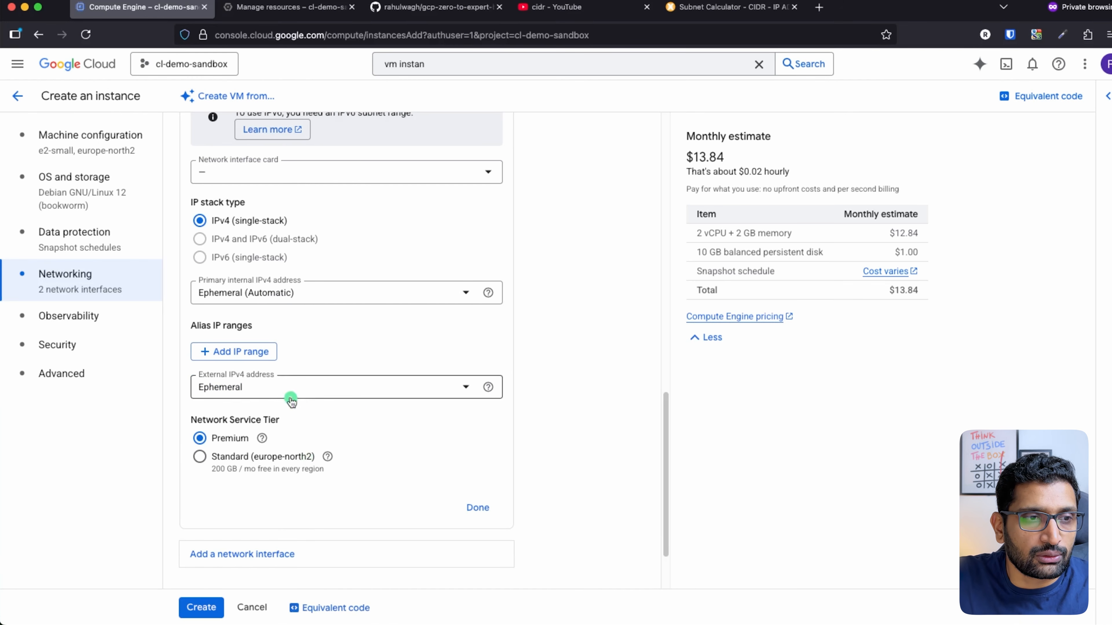
scroll(371, 412, up, 7)
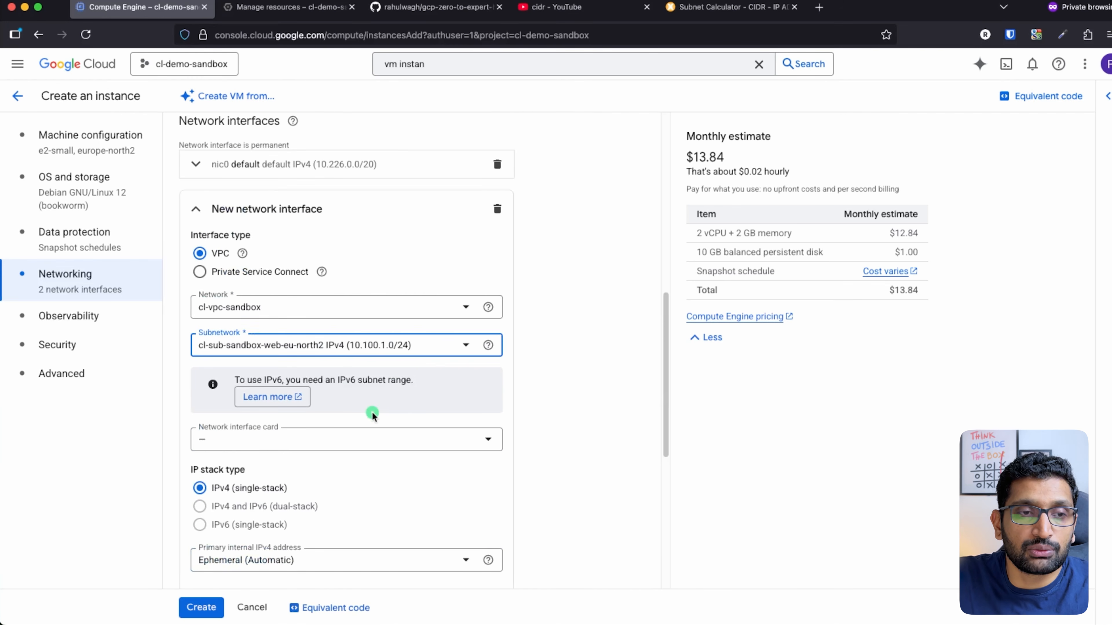
scroll(372, 412, up, 9)
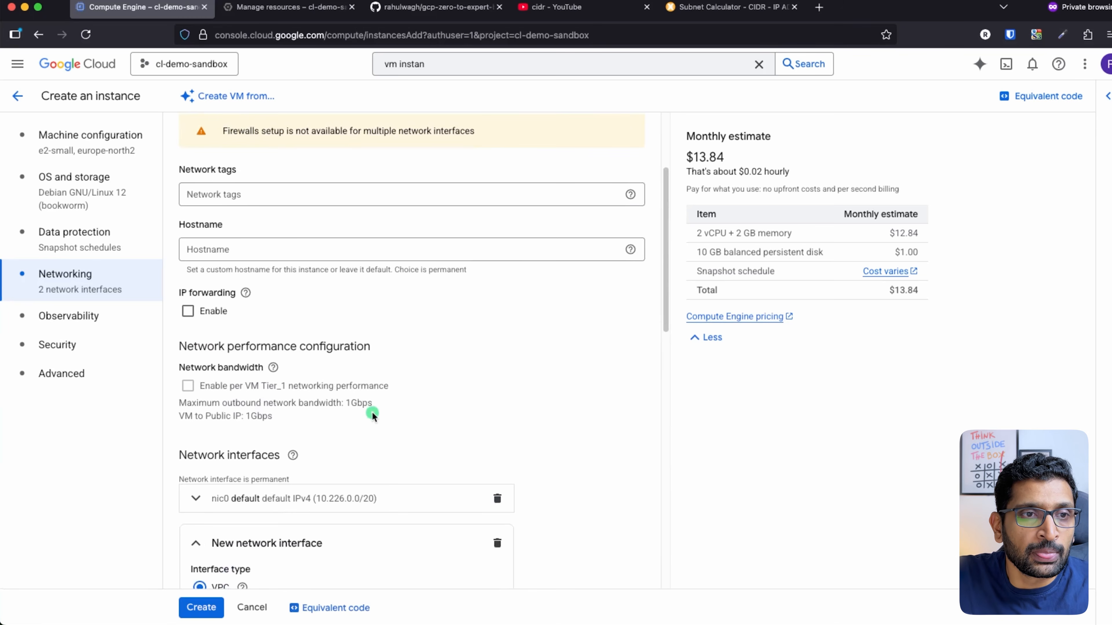
scroll(372, 412, up, 2)
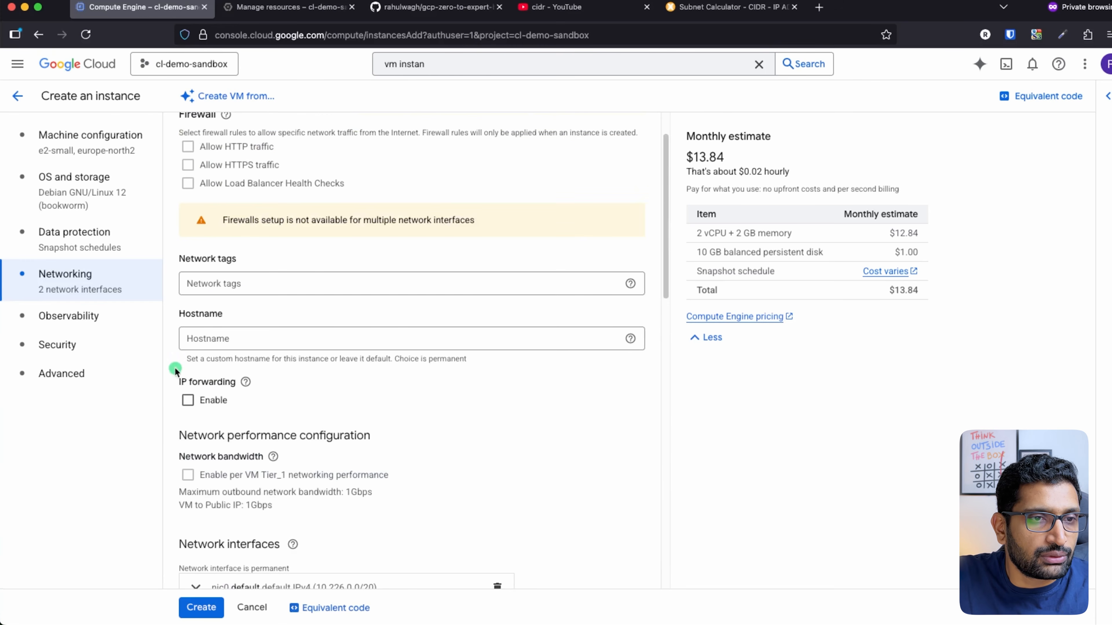
Review the Observability and Security settings, then switch to the Keynote VPC diagram
click(99, 316)
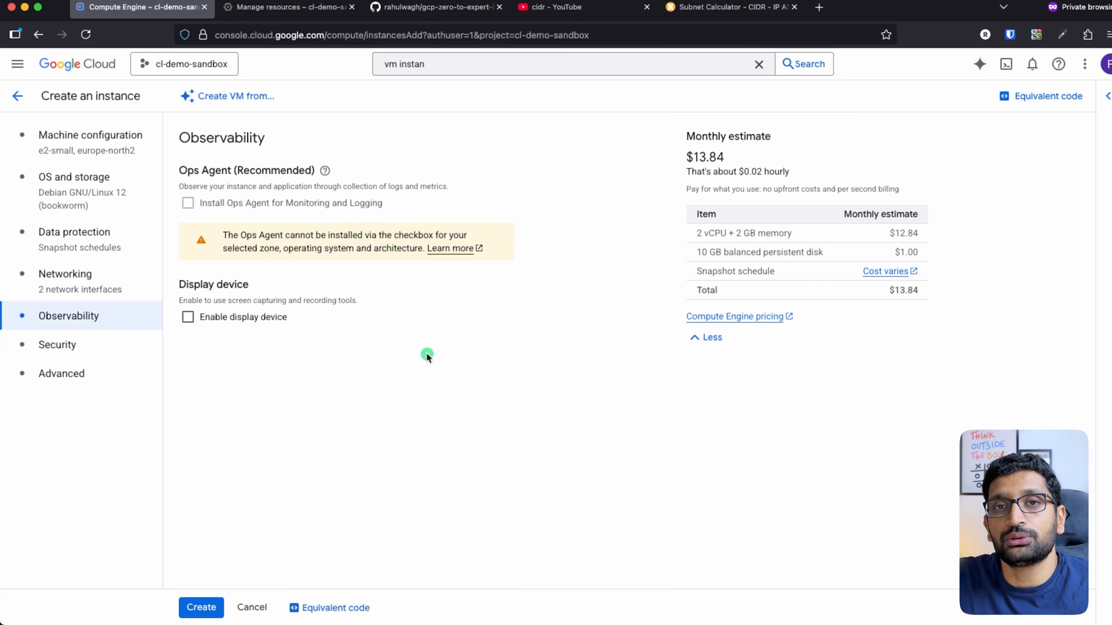
click(81, 340)
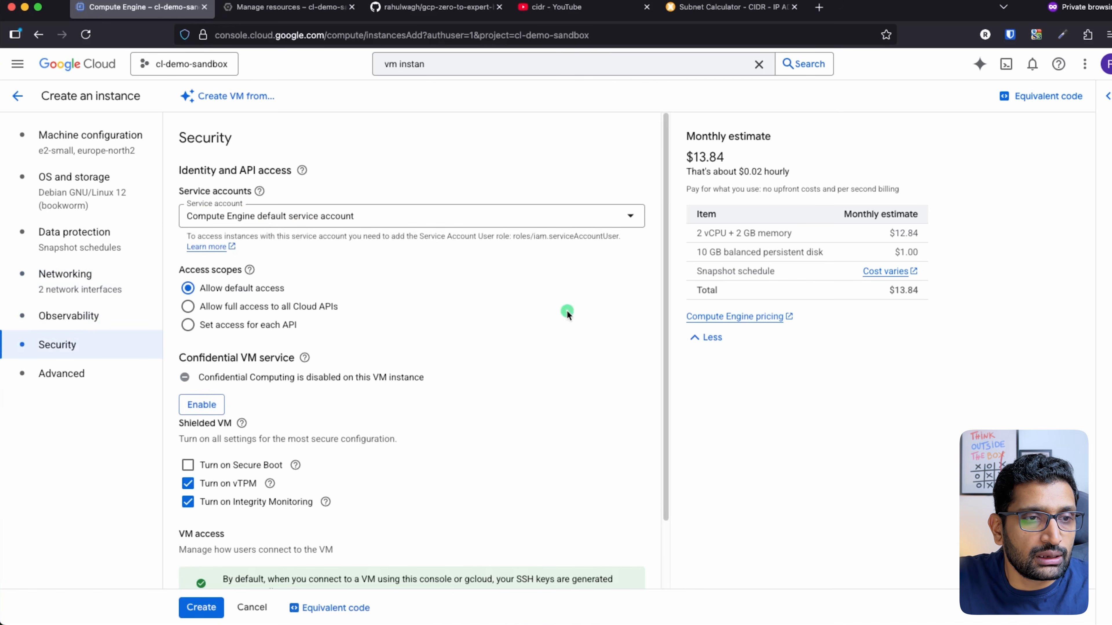
scroll(542, 303, down, 2)
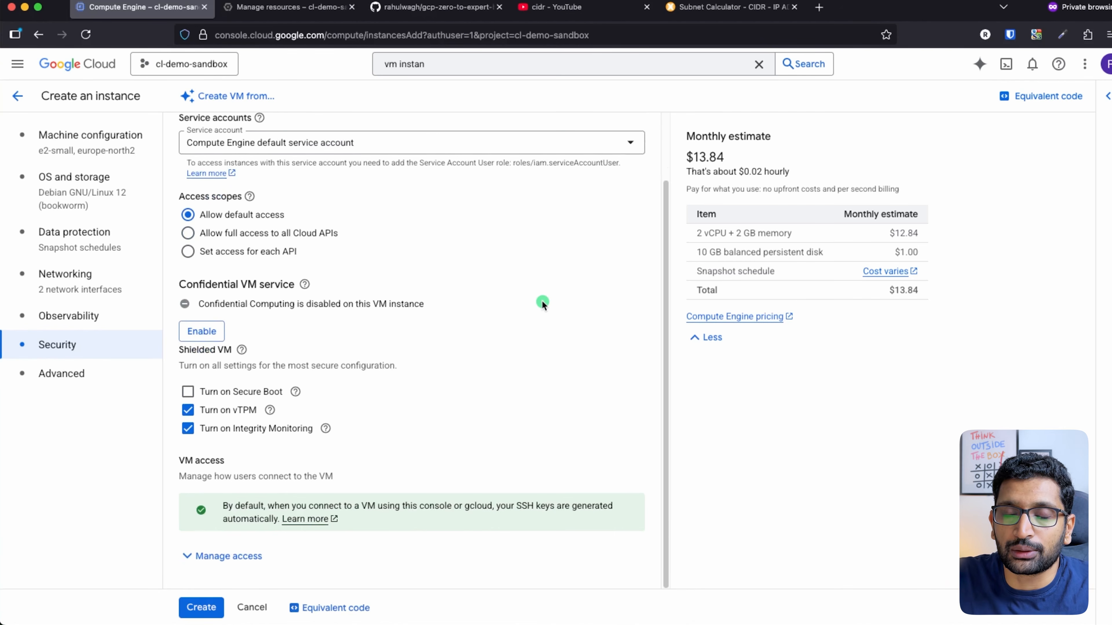
key(super+Tab)
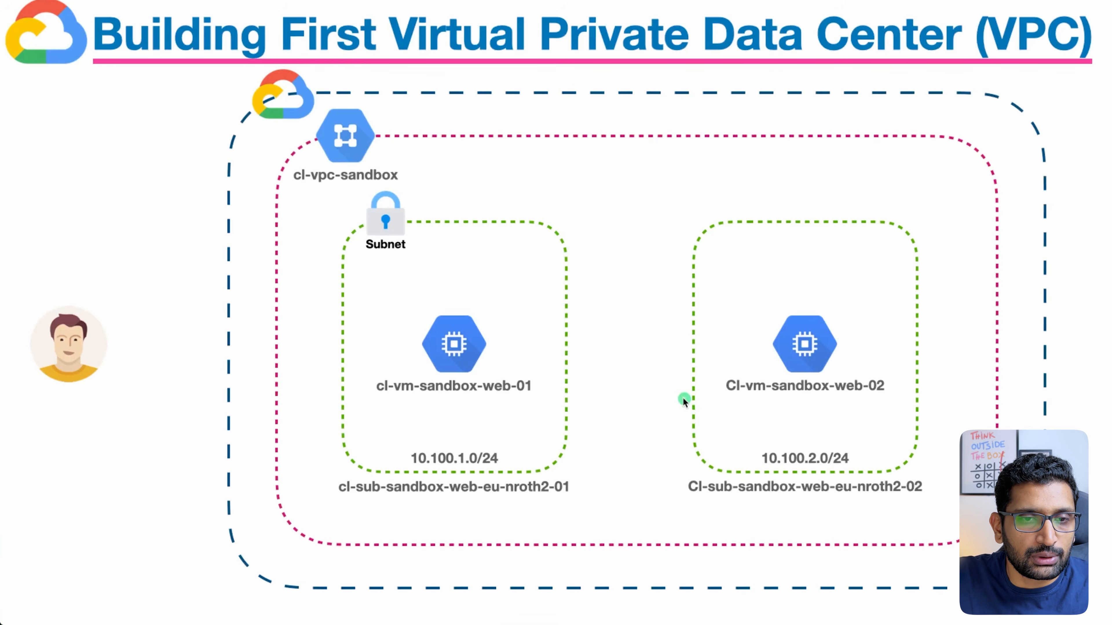
Reveal the public-key step, circle cl-vm-sandbox-web-01 and Public key, and draw a user-to-VM arc
click(682, 397)
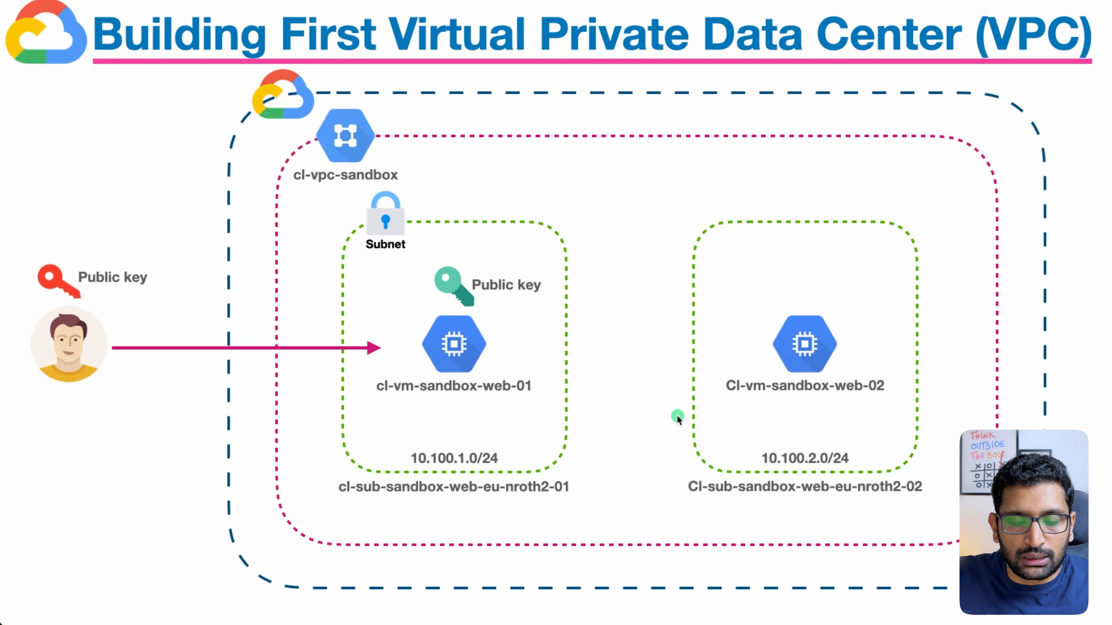
mouse_move(516, 324)
mouse_down()
mouse_move(431, 400)
mouse_move(450, 317)
mouse_up()
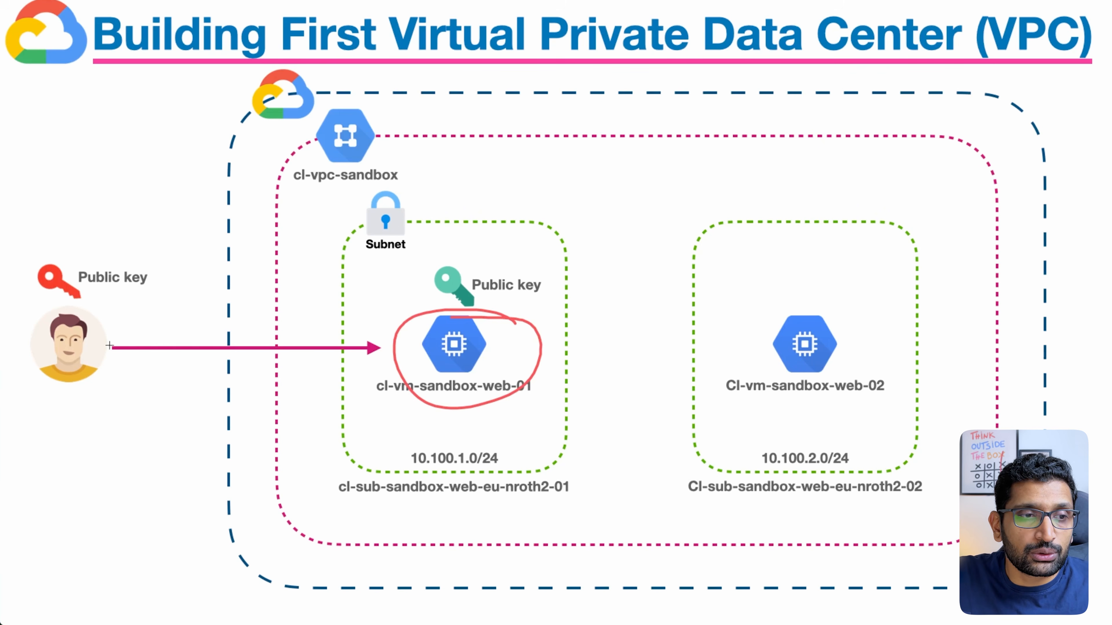
mouse_move(94, 332)
mouse_down()
mouse_move(403, 322)
mouse_move(367, 332)
mouse_up()
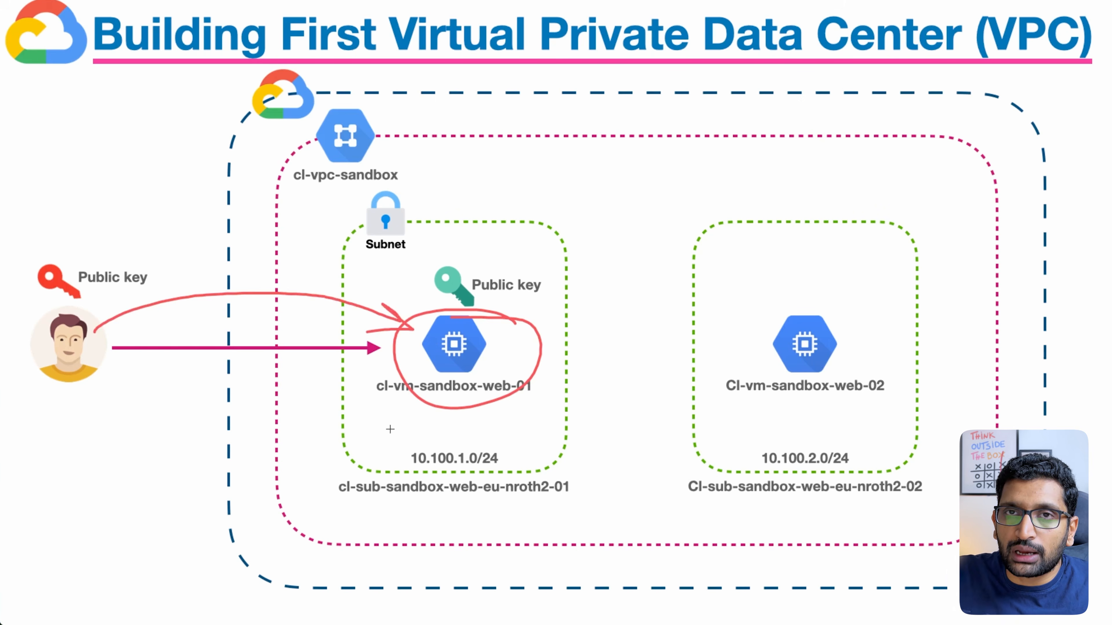
mouse_move(146, 258)
mouse_down()
mouse_move(79, 242)
mouse_move(149, 298)
mouse_move(133, 249)
mouse_up()
drag(505, 257, 497, 255)
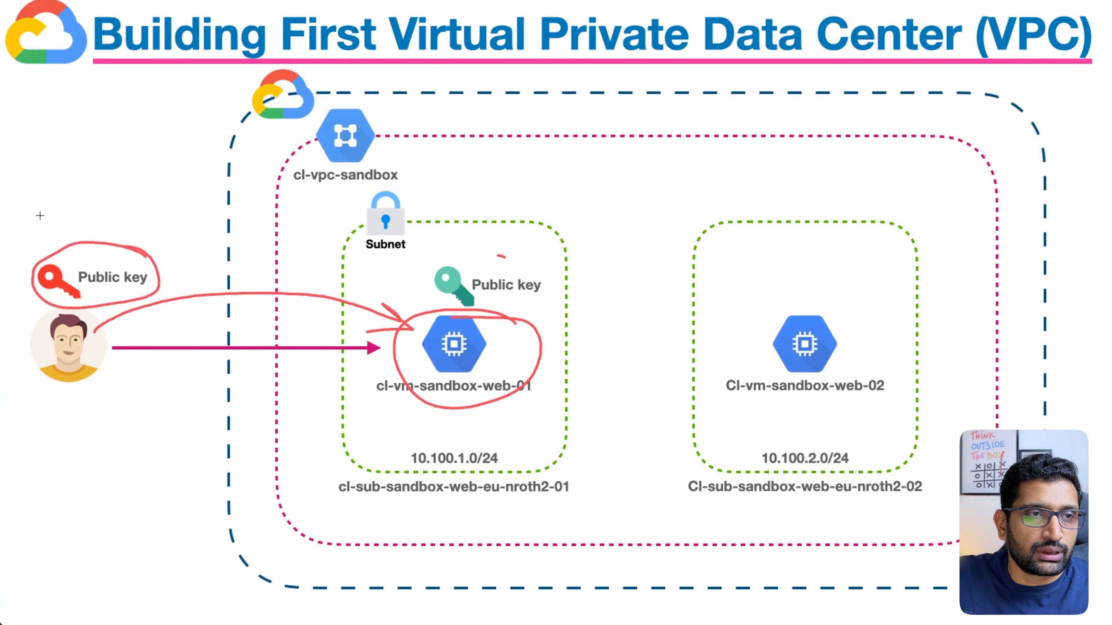
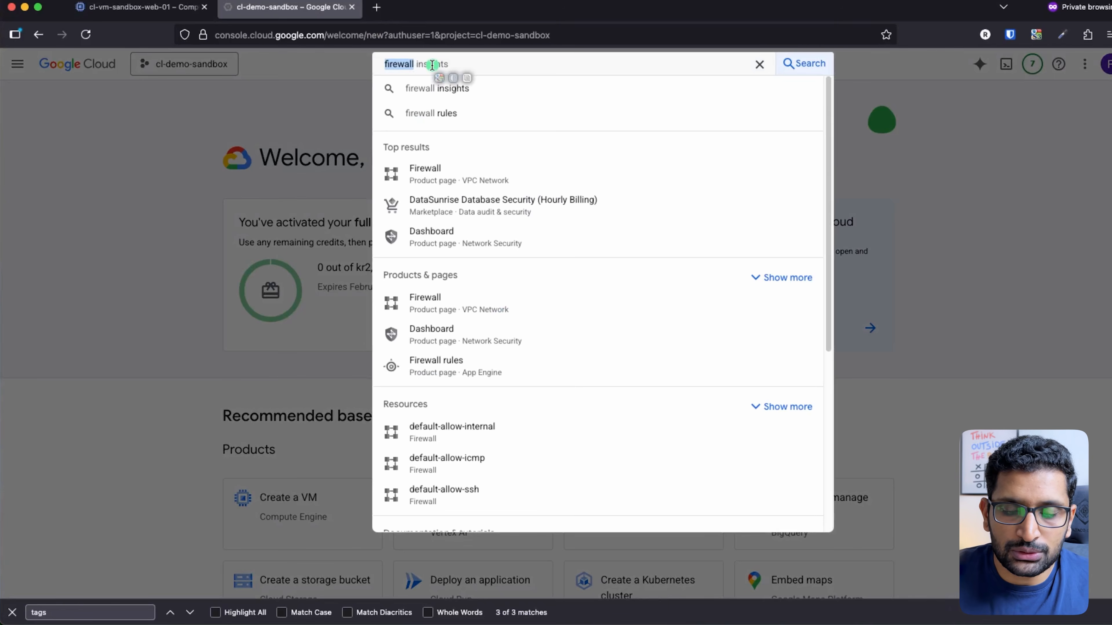
Search for 'firewall' again and open the Firewall product page
key(ctrl+a)
key(BackSpace)
text(firewall)
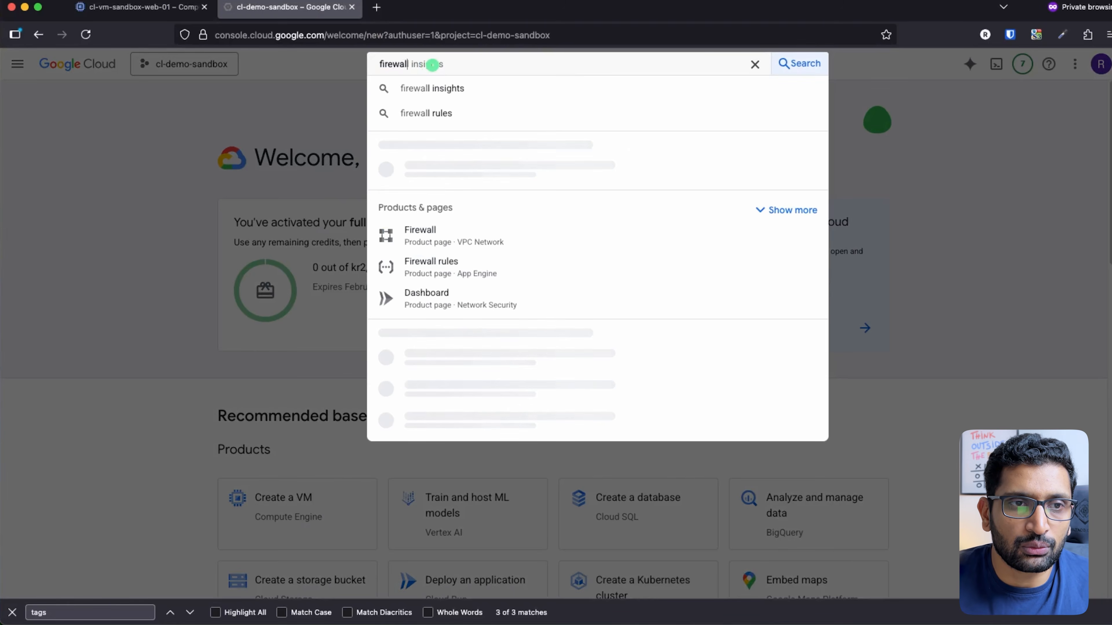
click(444, 184)
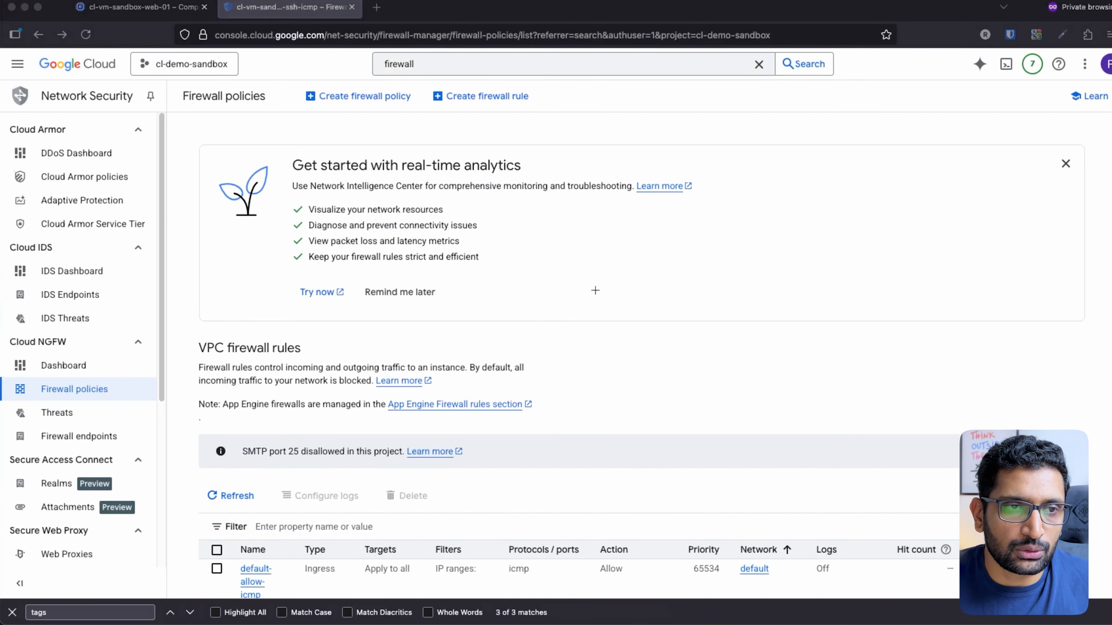
Contrast creating a firewall policy with a single rule, then start a new firewall rule
mouse_move(417, 77)
mouse_down()
mouse_move(313, 132)
mouse_move(416, 78)
mouse_up()
mouse_move(516, 75)
mouse_down()
mouse_move(436, 97)
mouse_move(513, 75)
mouse_up()
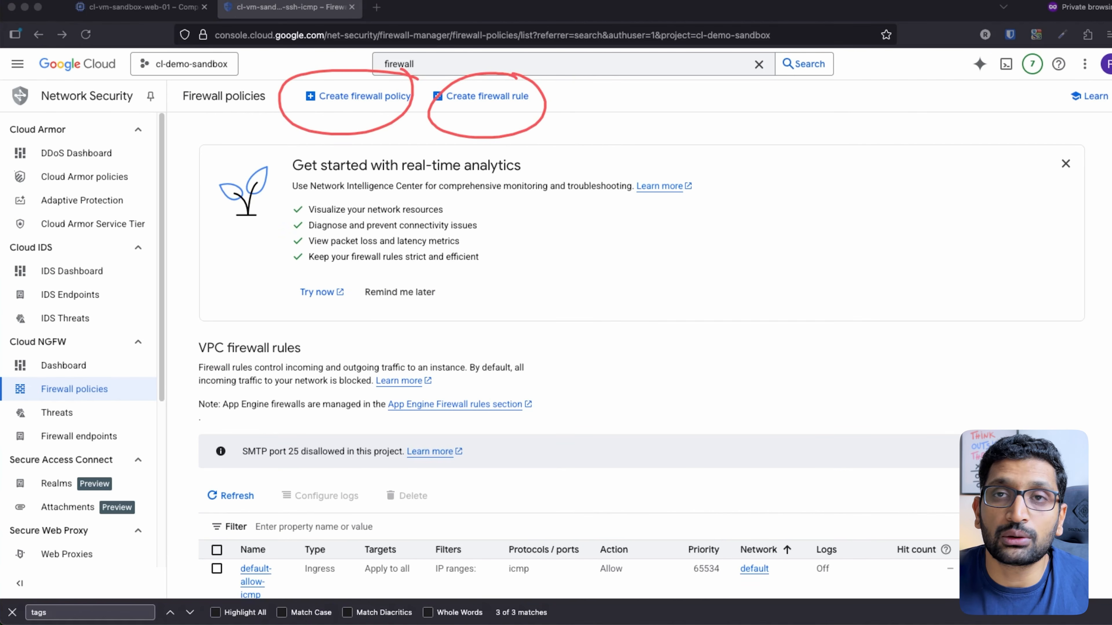
key(Escape)
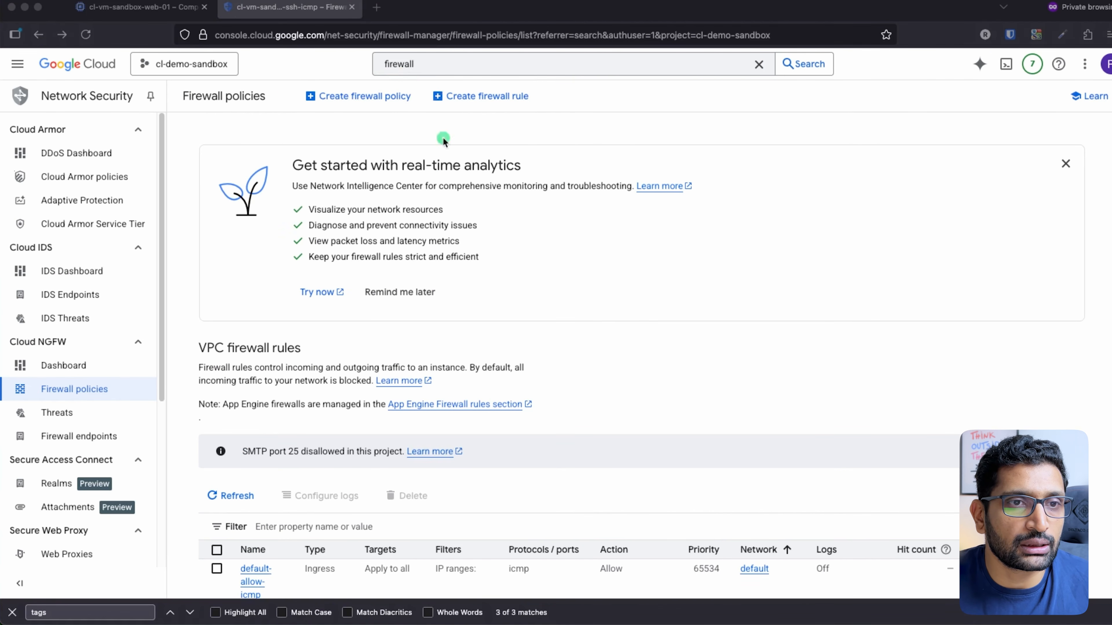
click(476, 96)
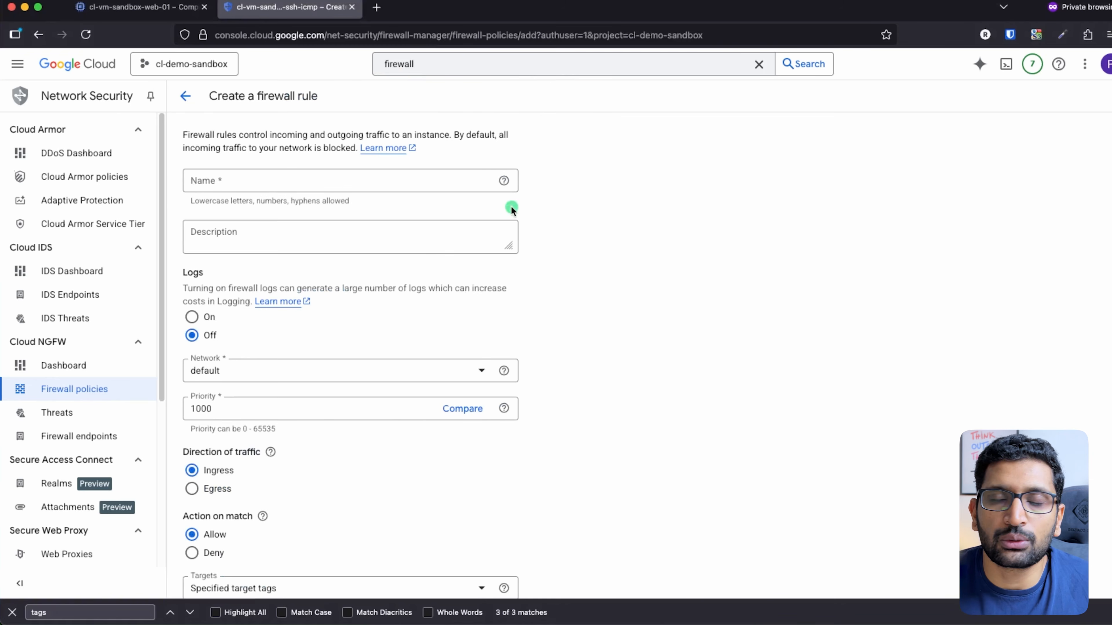
Paste cl-fw-sandbox-allow-ssh-icmp into the rule's Name field and trim the trailing space
click(291, 183)
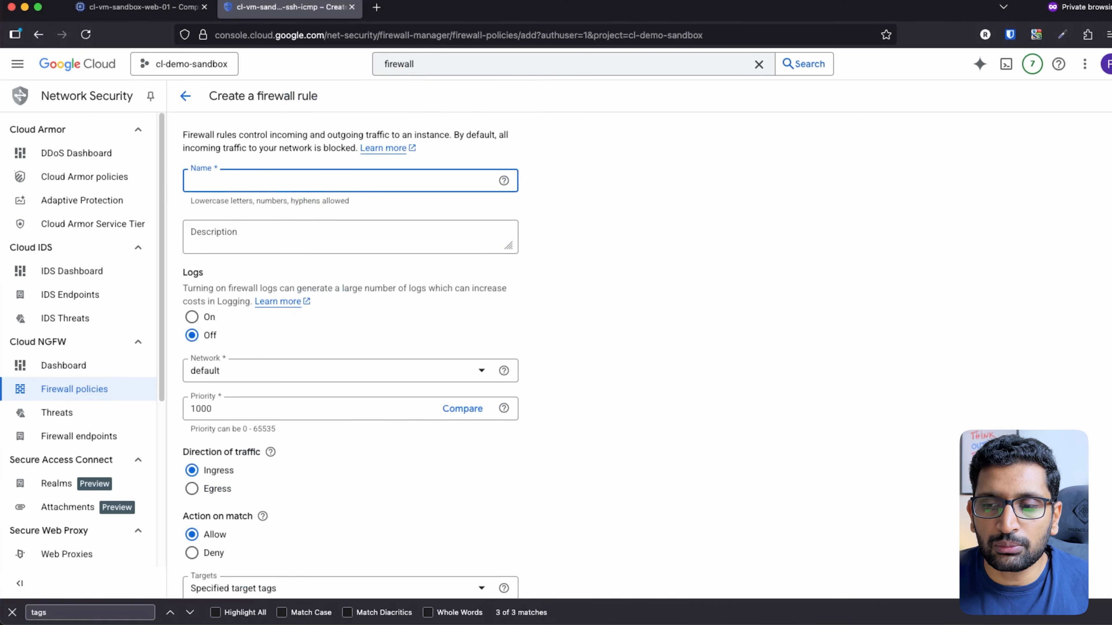
key(super+Tab)
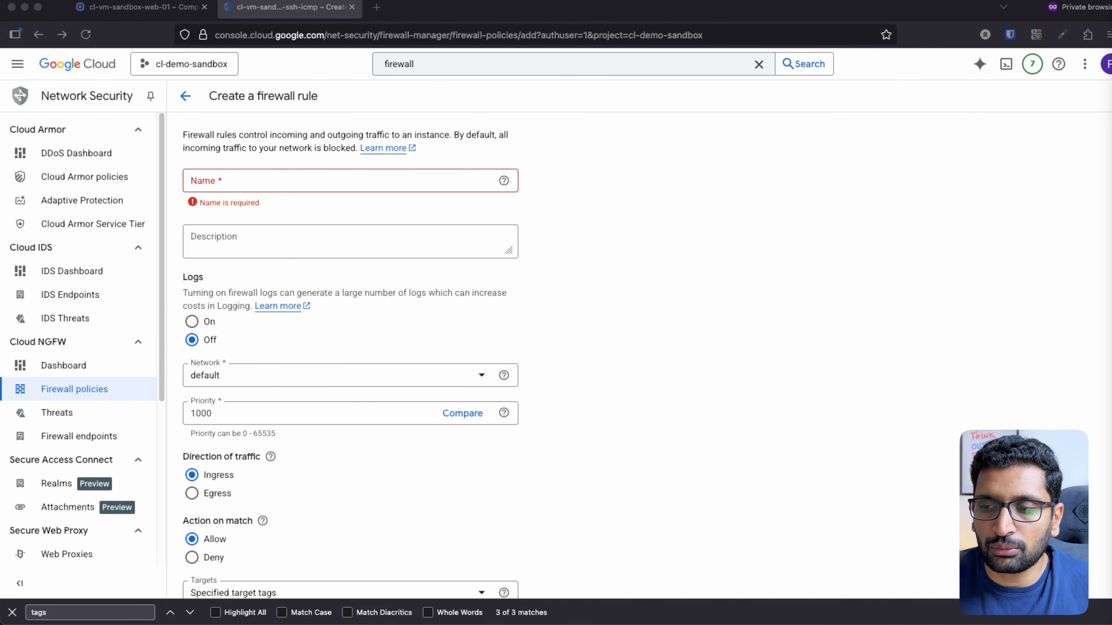
click(328, 182)
text(cl-fw-sandbox-allow-ssh-icmp)
key(BackSpace)
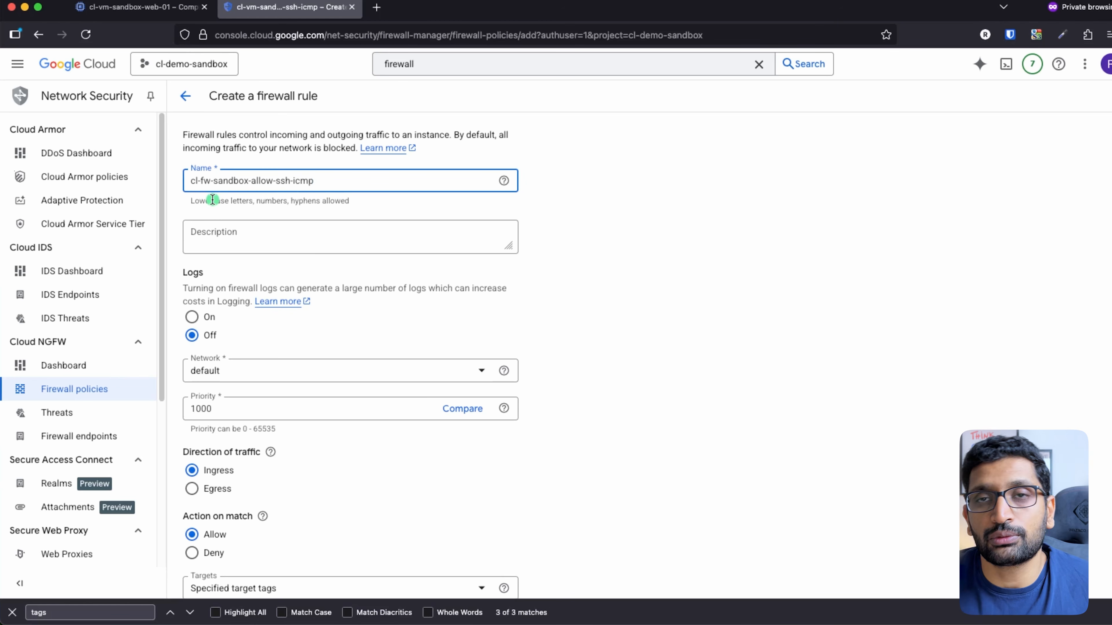
Highlight the sandbox and icmp parts of the name and the default network setting
double_click(229, 183)
click(262, 186)
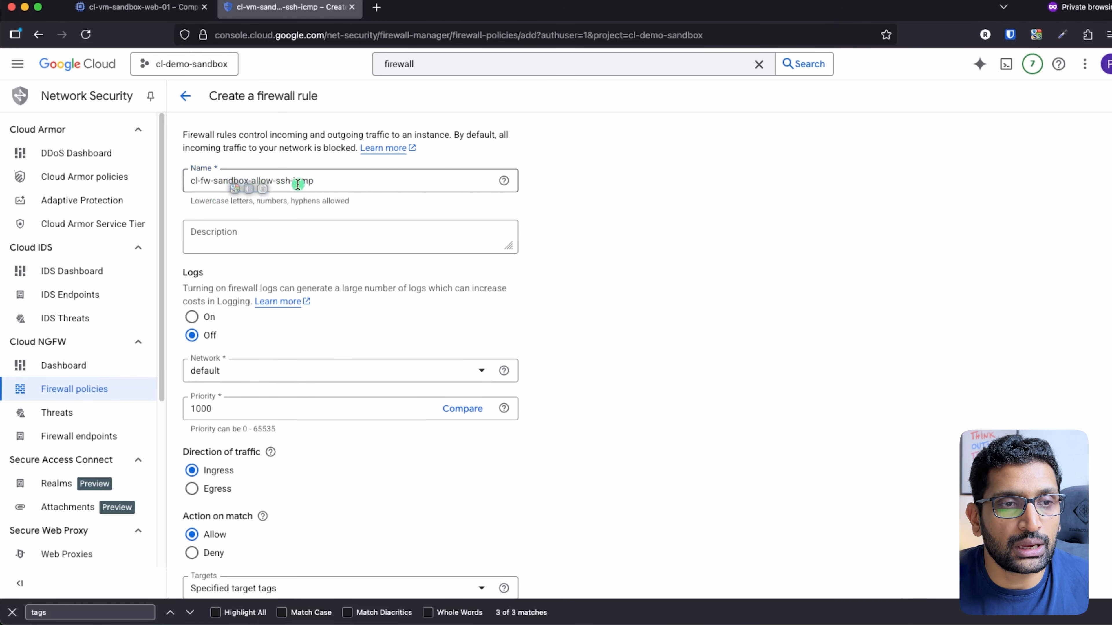
double_click(301, 183)
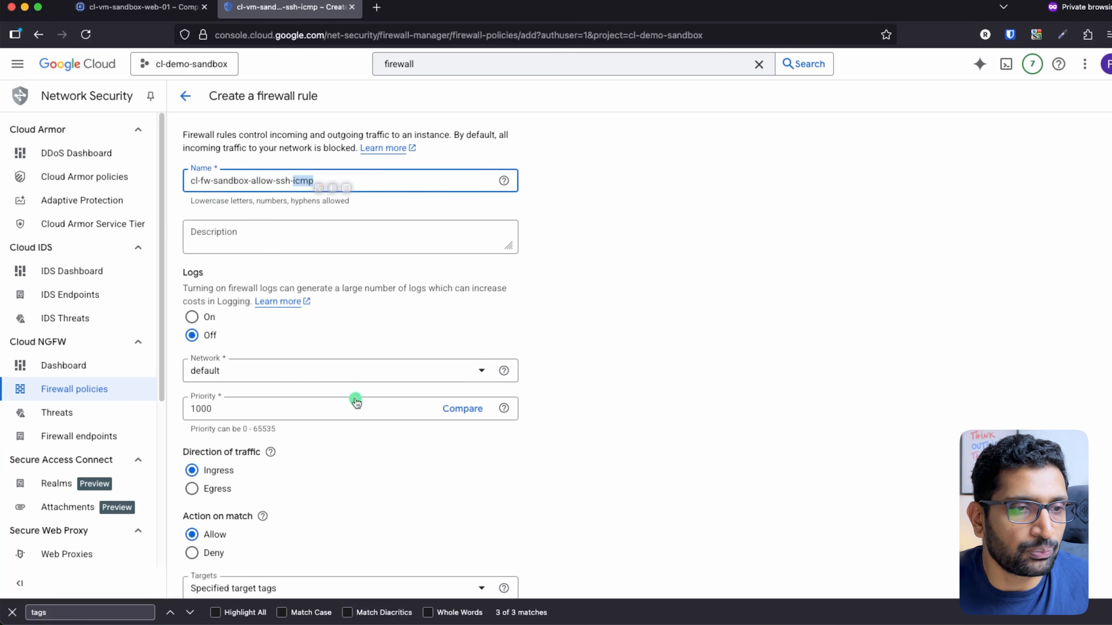
scroll(723, 361, down, 1)
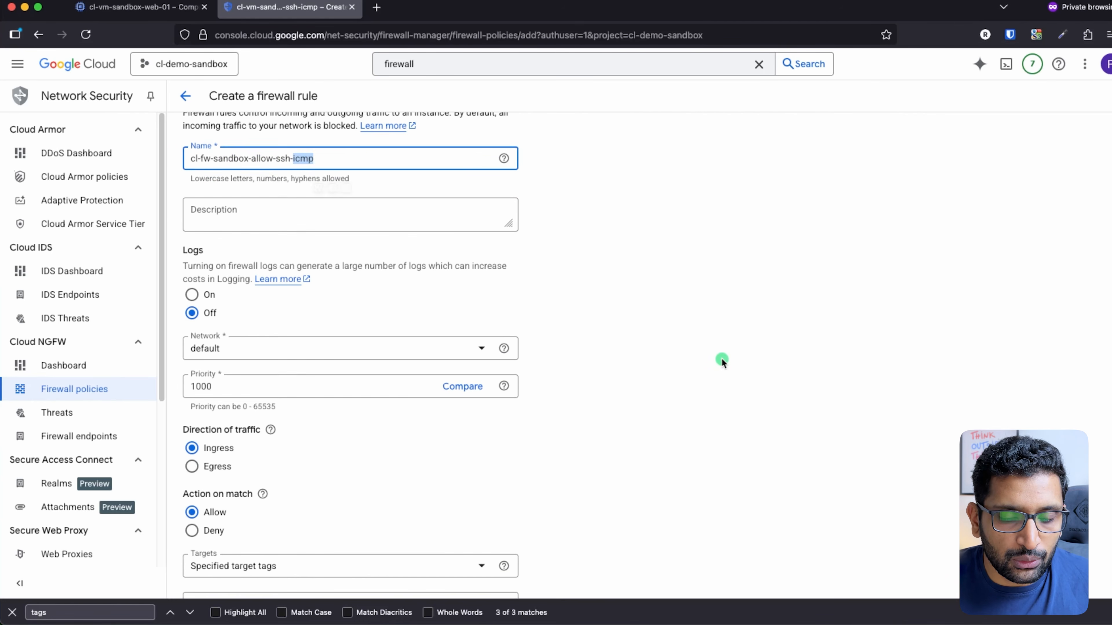
mouse_move(243, 325)
mouse_down()
mouse_move(197, 327)
mouse_move(237, 356)
mouse_move(224, 313)
mouse_up()
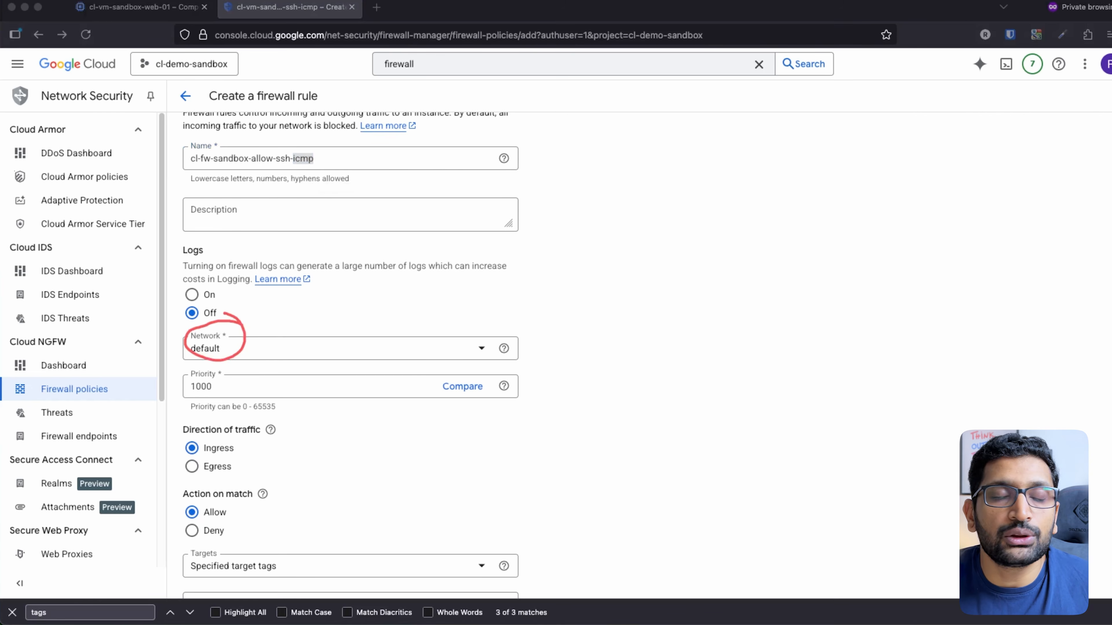
click(463, 130)
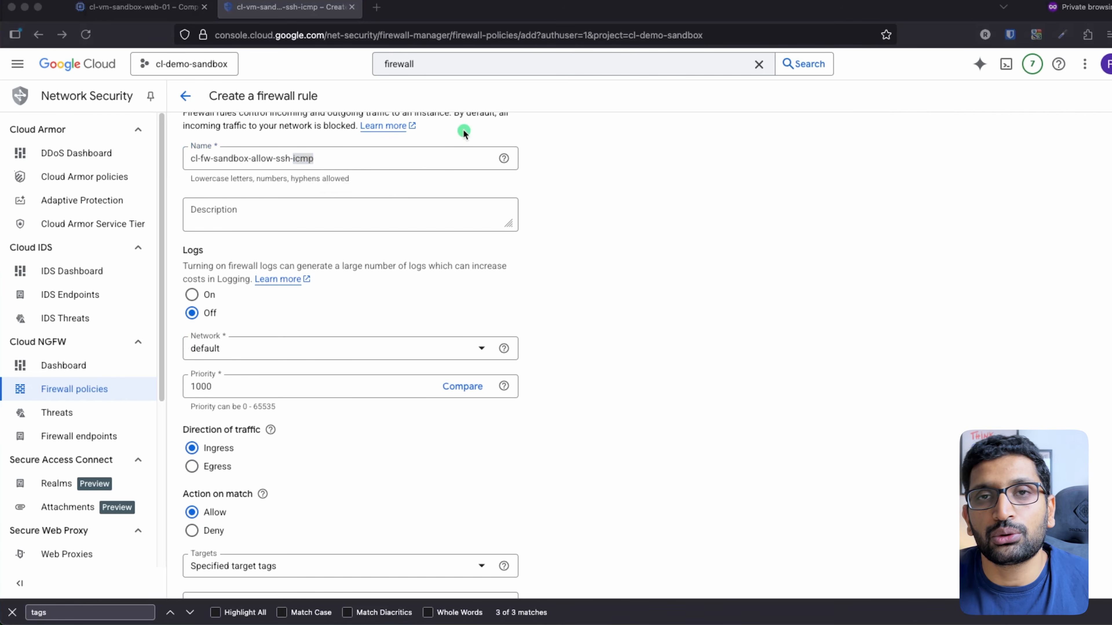
key(super+Tab)
key(super+Tab)
key(super+Tab)
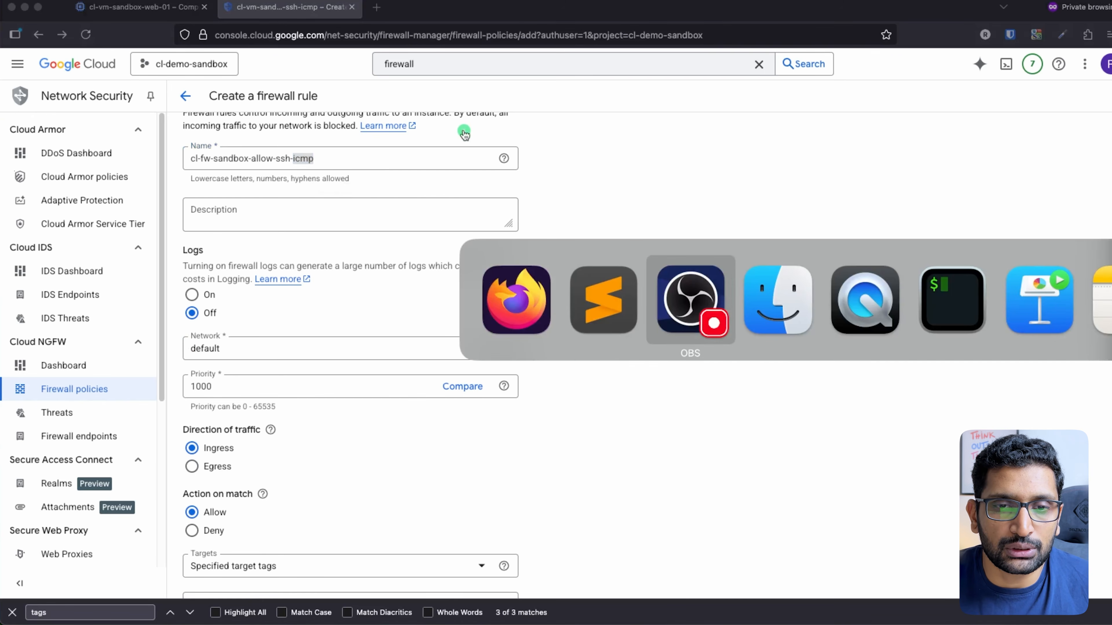
key(super+Tab)
key(super+Tab)
key(super+Tab)
key(super+Tab)
key(super+Tab)
key(super+Tab)
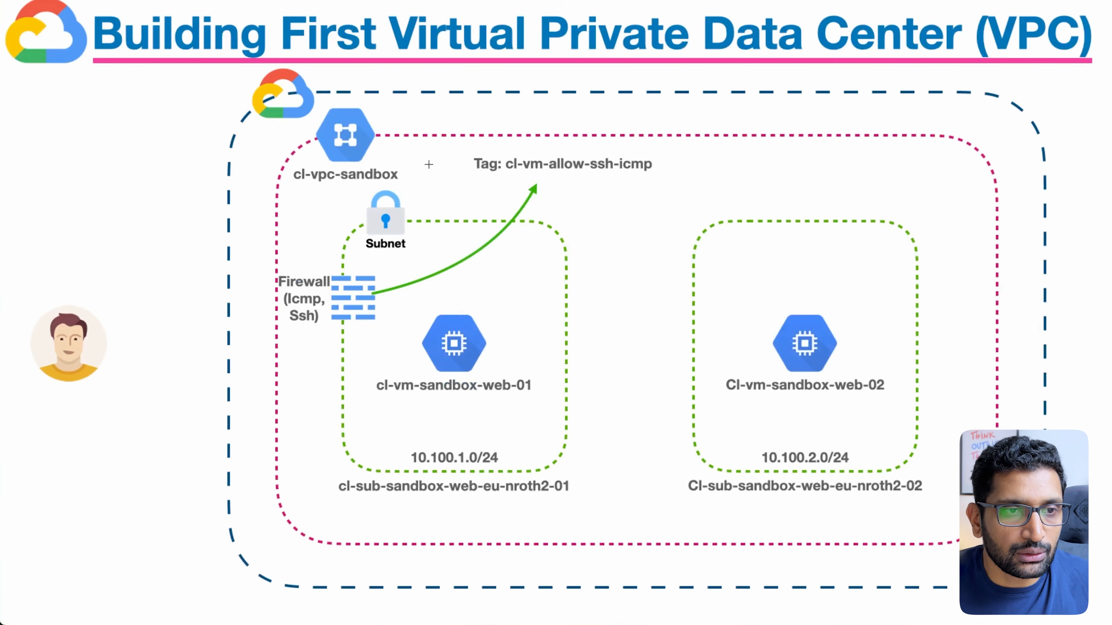
mouse_move(393, 118)
mouse_down()
mouse_move(372, 104)
mouse_move(302, 197)
mouse_move(366, 111)
mouse_move(348, 106)
mouse_up()
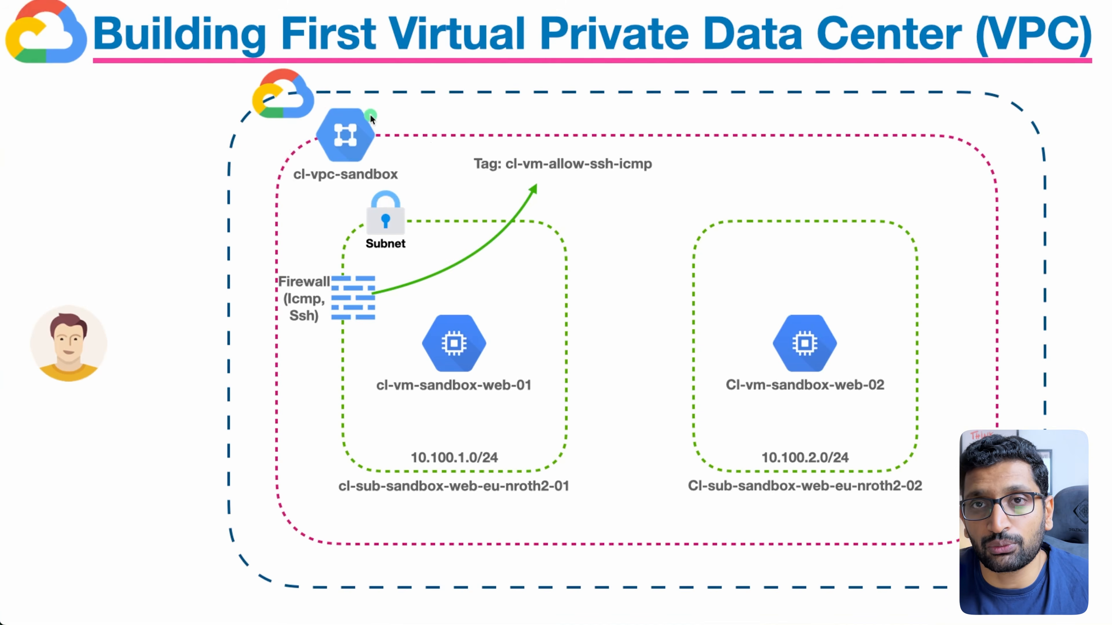
key(super+Tab)
key(super+Tab)
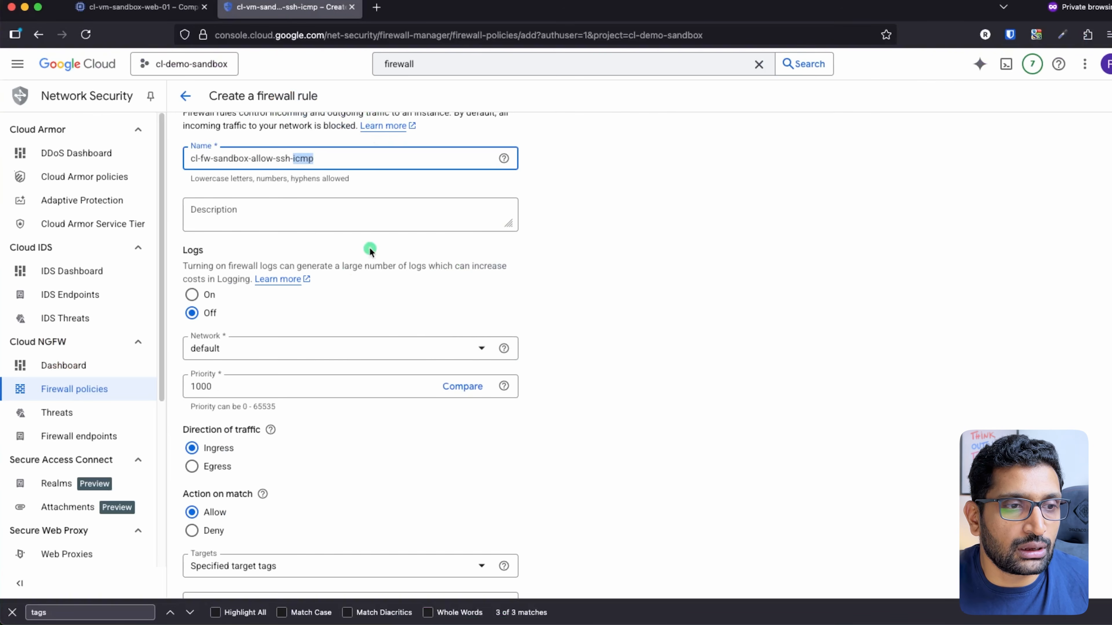
Set the firewall rule's network to cl-vpc-sandbox
click(341, 349)
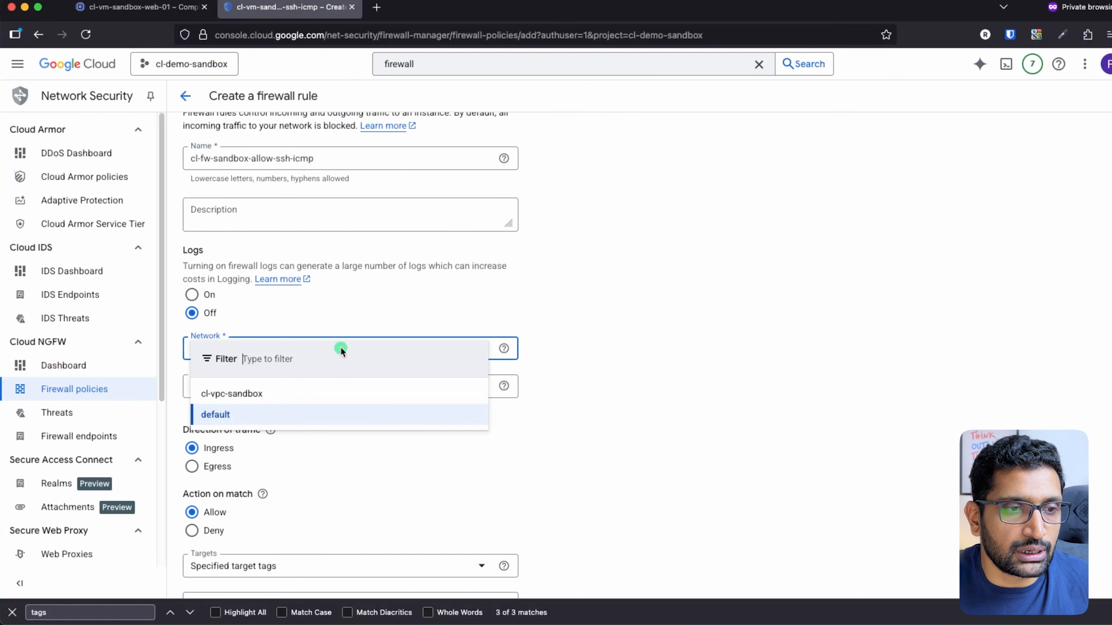
click(249, 397)
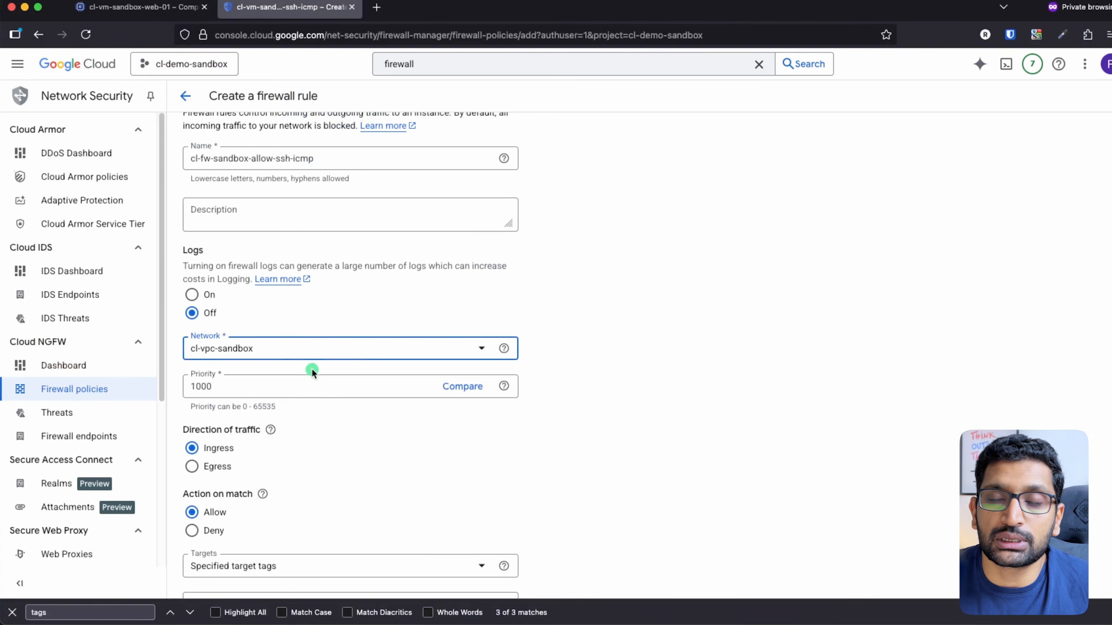
scroll(575, 338, down, 5)
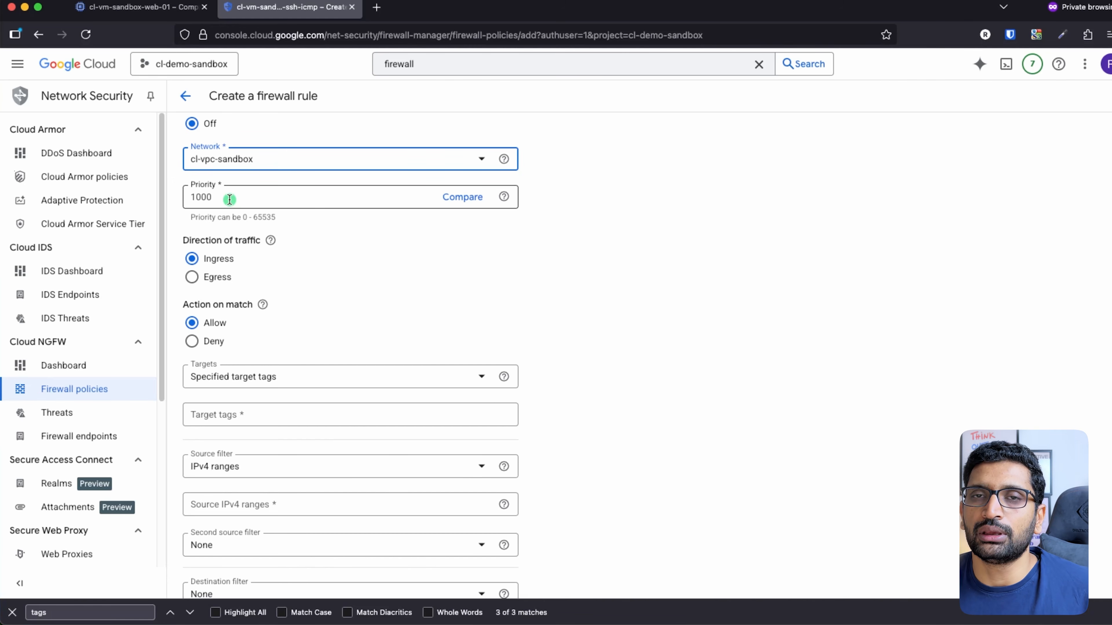
scroll(368, 272, down, 4)
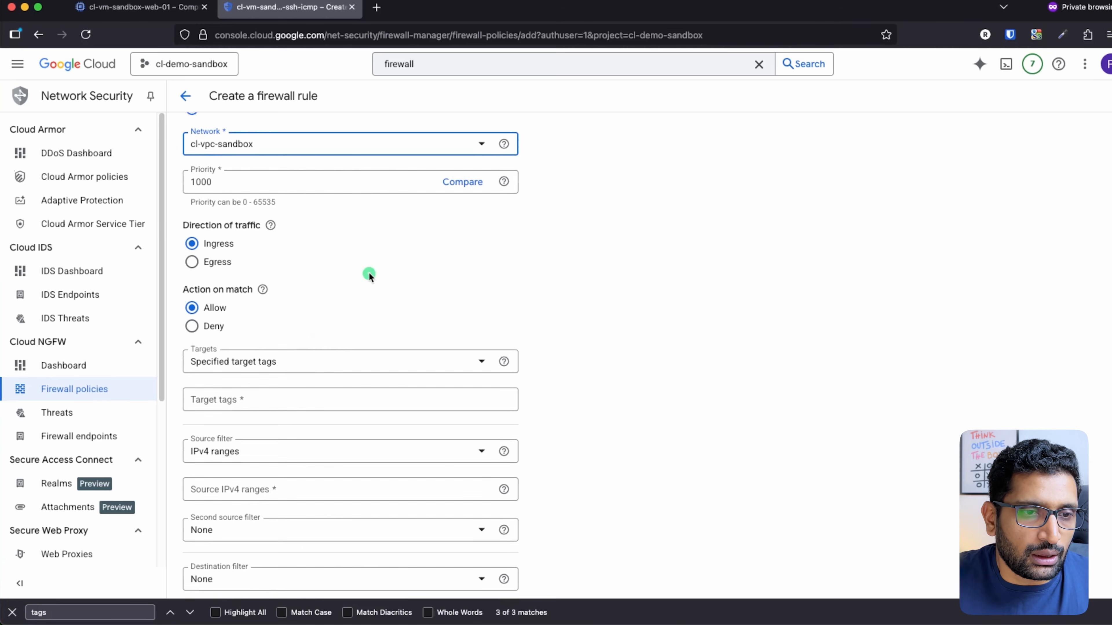
scroll(284, 357, down, 1)
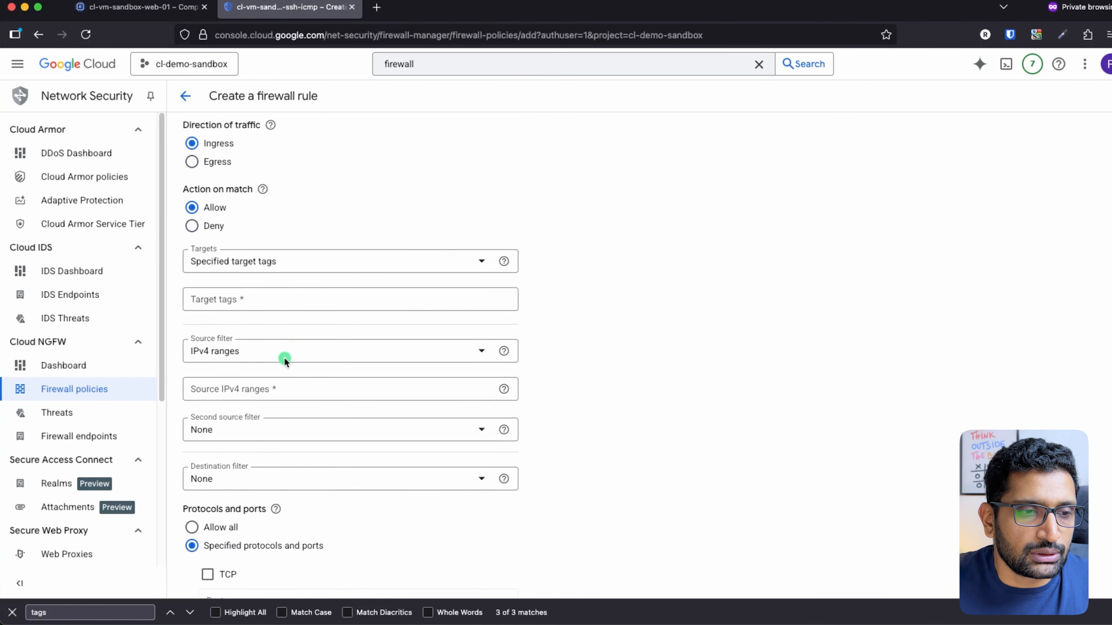
Paste cl-vm-sandbox-allow-ssh-icmp into Target tags and commit it as a tag
click(228, 291)
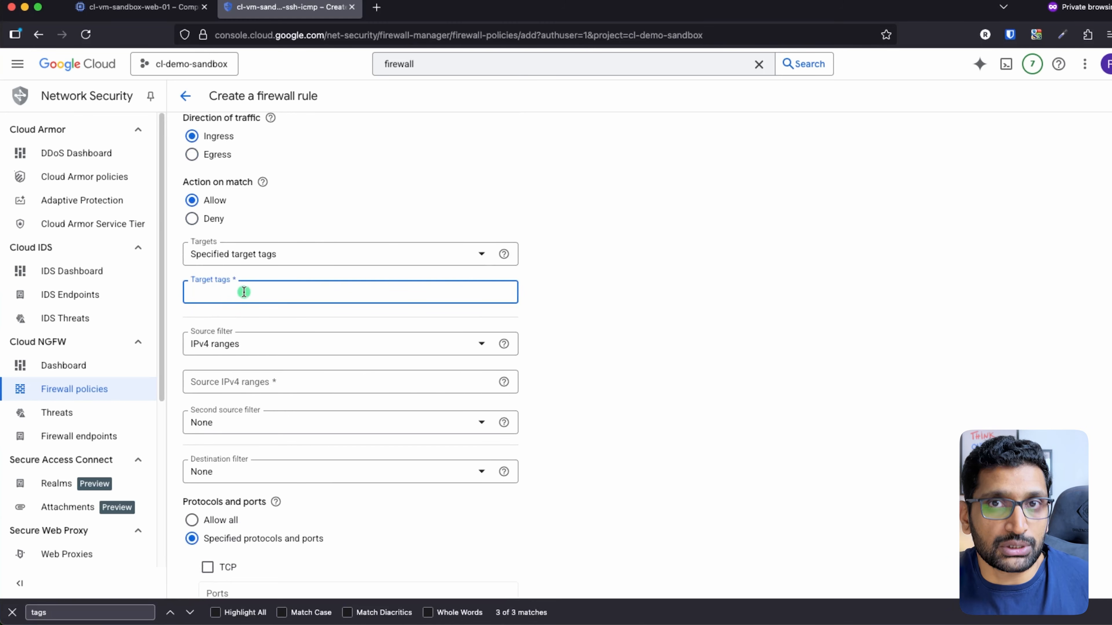
key(super+Tab)
key(super+Tab)
key(super+Tab)
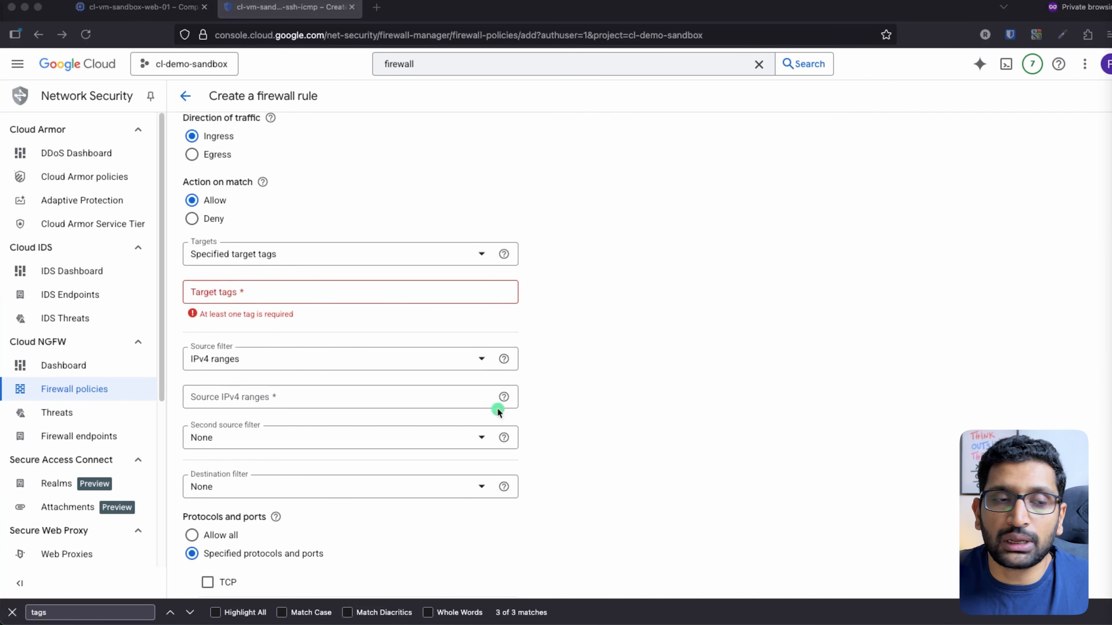
click(233, 289)
text(cl-vm-sandbox-allow-ssh-icmp)
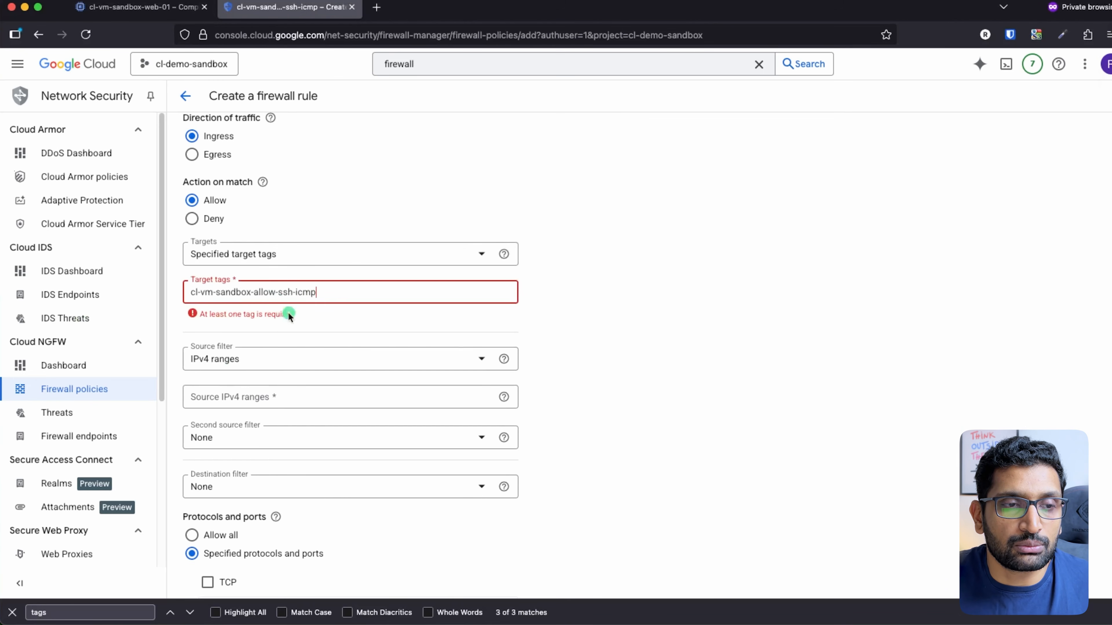
click(588, 319)
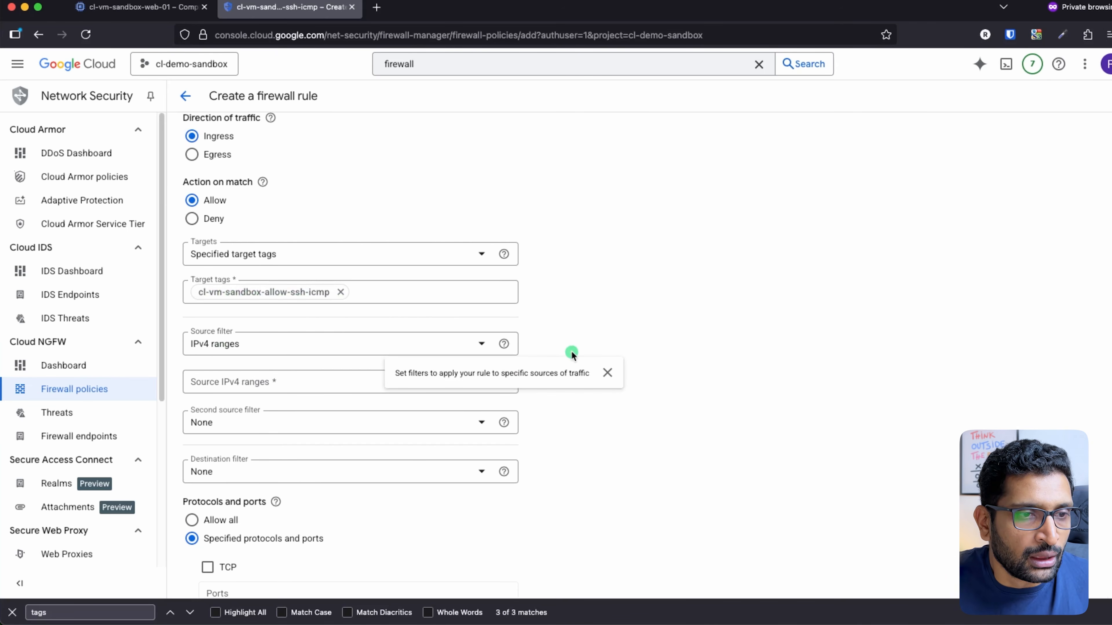
scroll(600, 350, down, 1)
scroll(708, 342, down, 3)
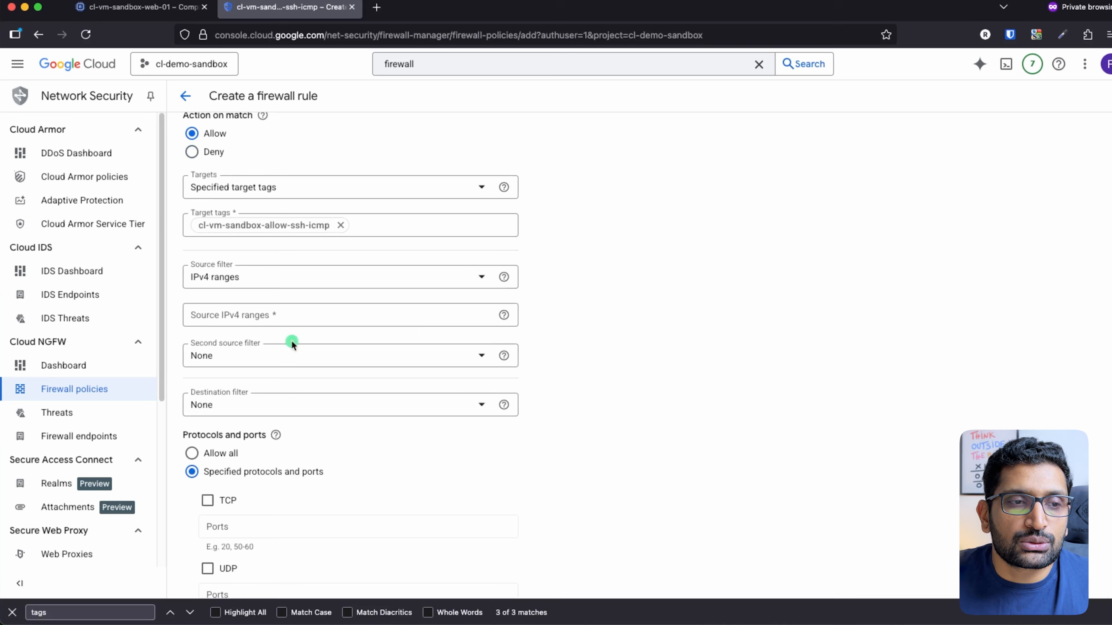
Allow source range 0.0.0.0/0 on TCP port 22
click(251, 316)
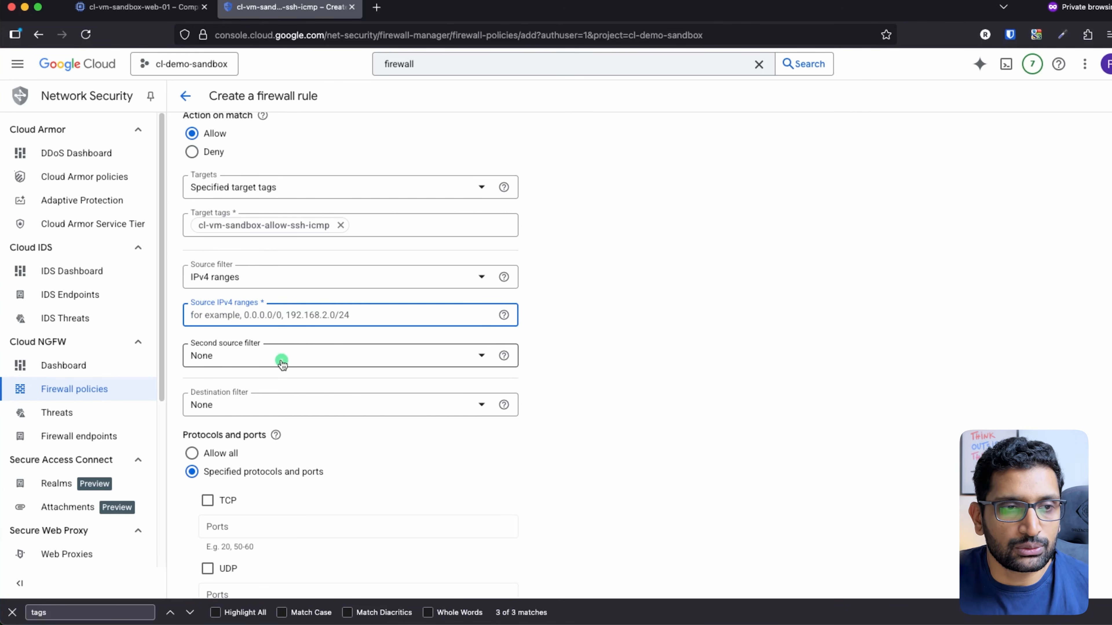
text(0.0.0)
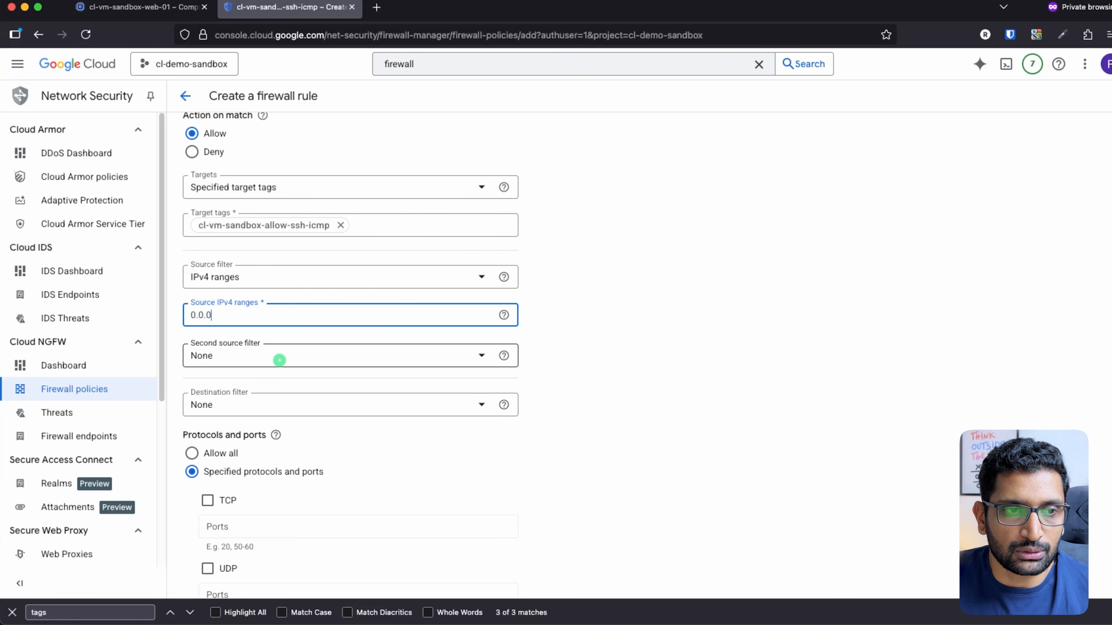
text(.0/0)
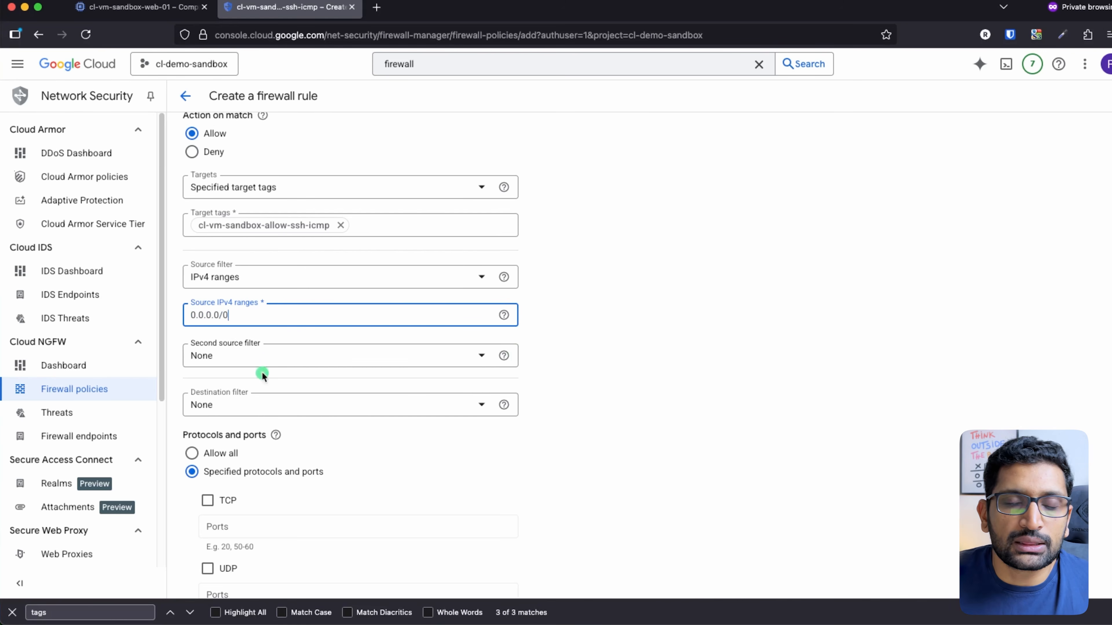
key(Return)
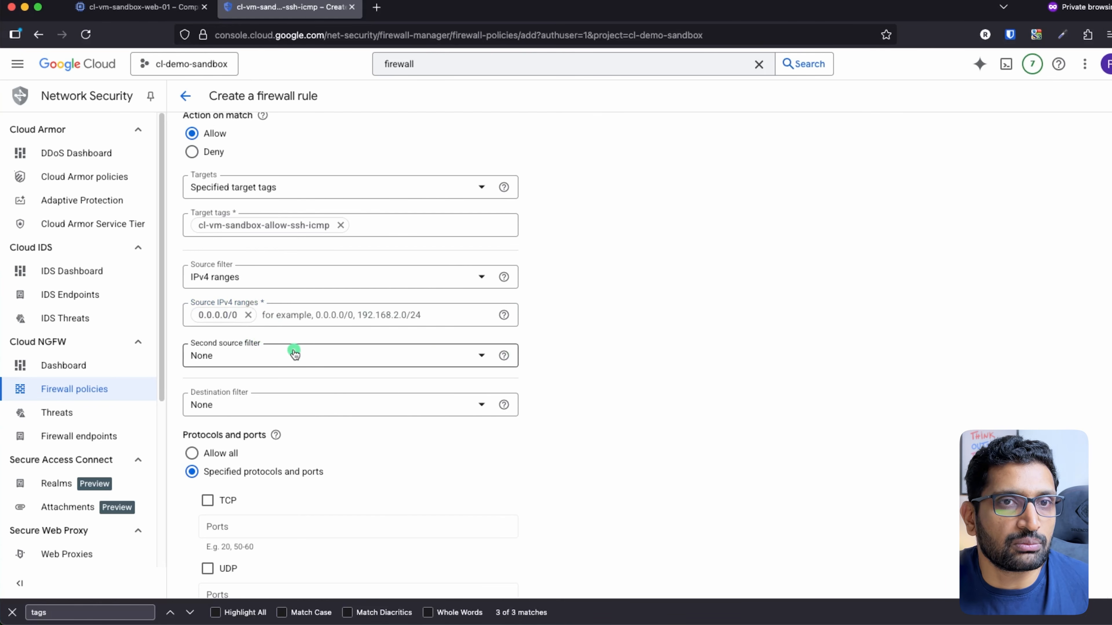
scroll(593, 373, down, 5)
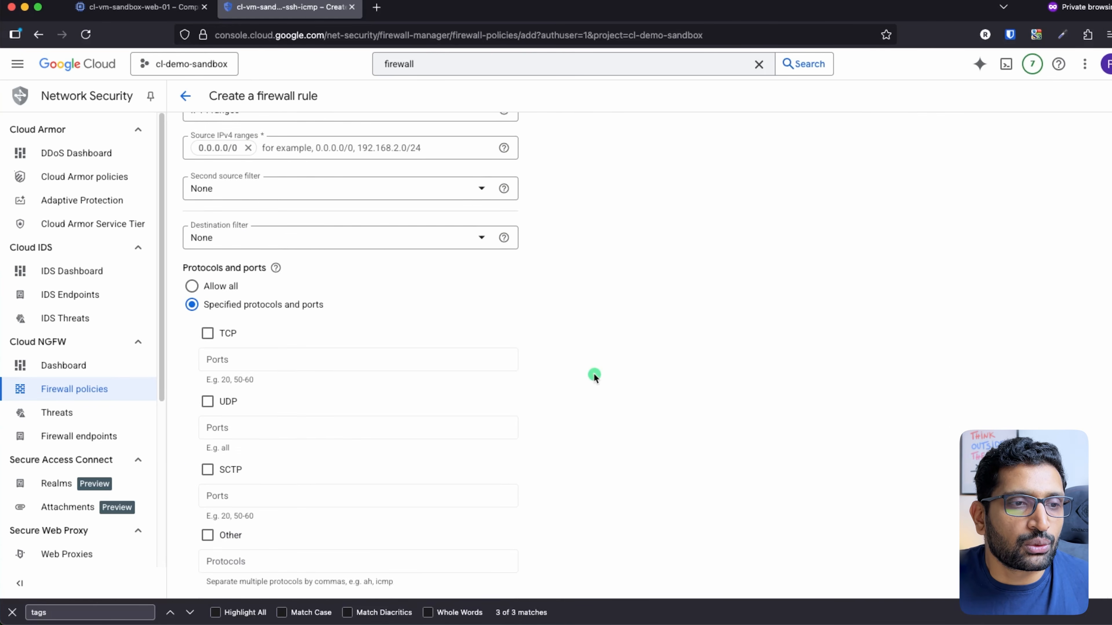
scroll(593, 373, down, 2)
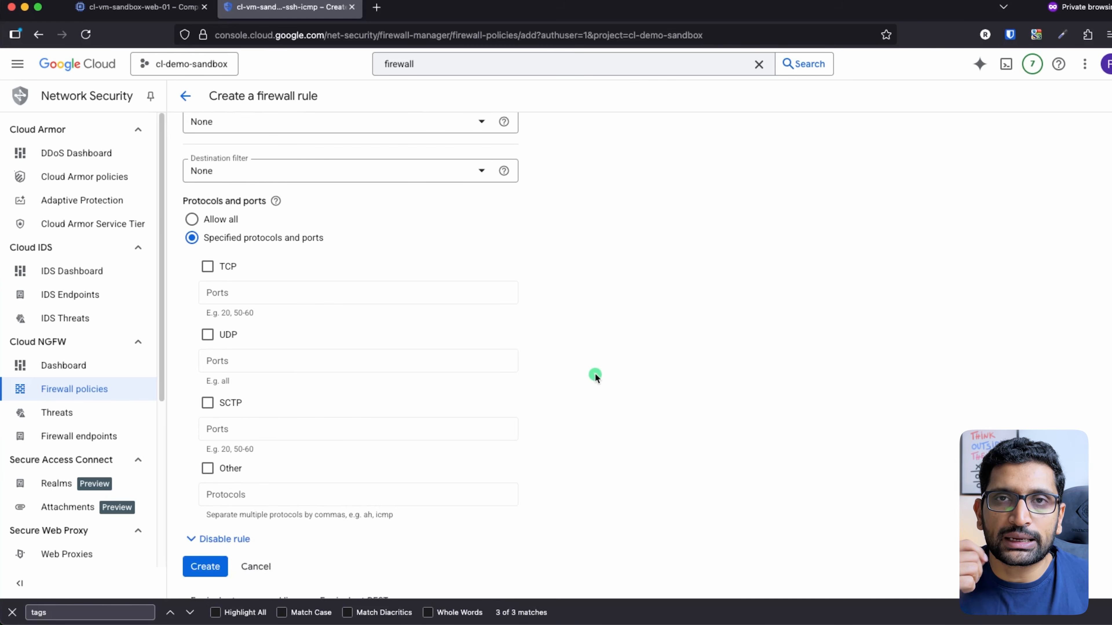
click(208, 266)
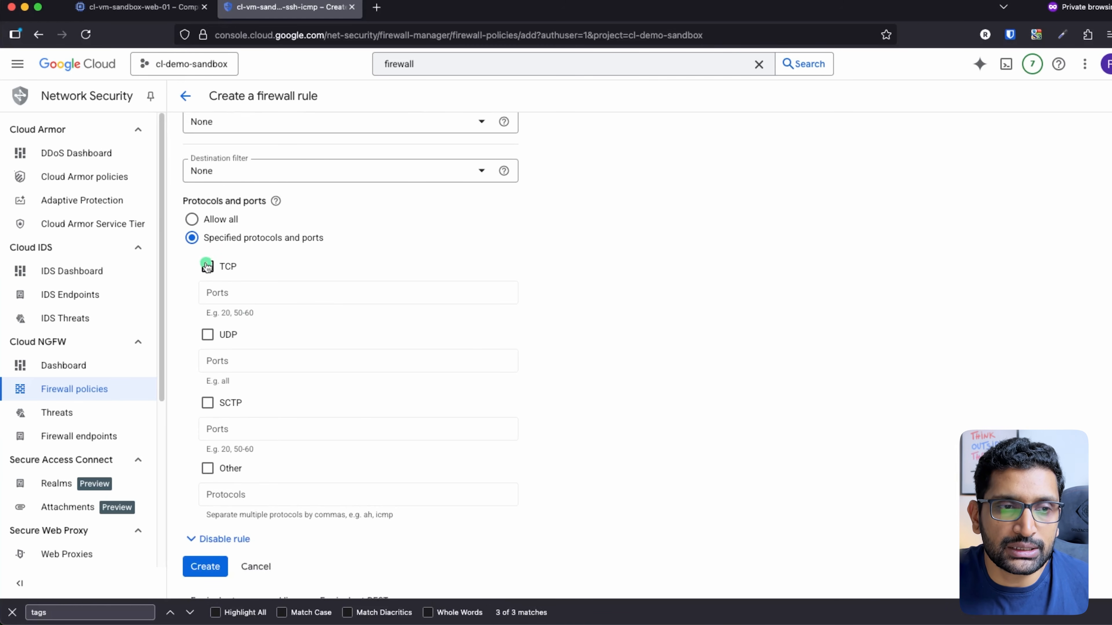
click(256, 302)
text(22)
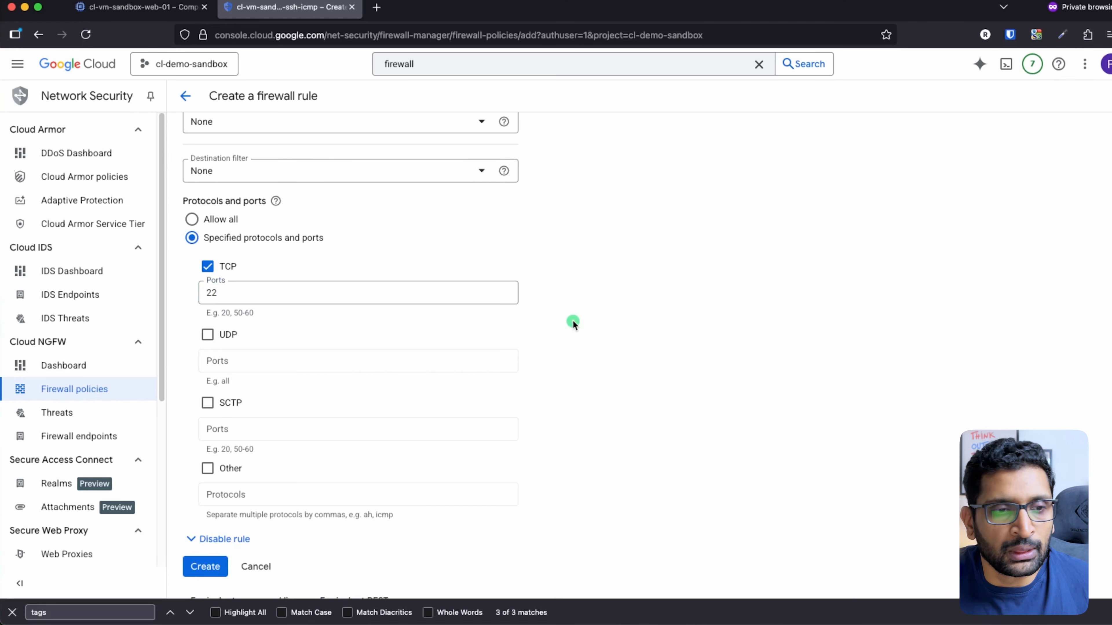
Add icmp under Other protocols and create the firewall rule
scroll(573, 323, down, 1)
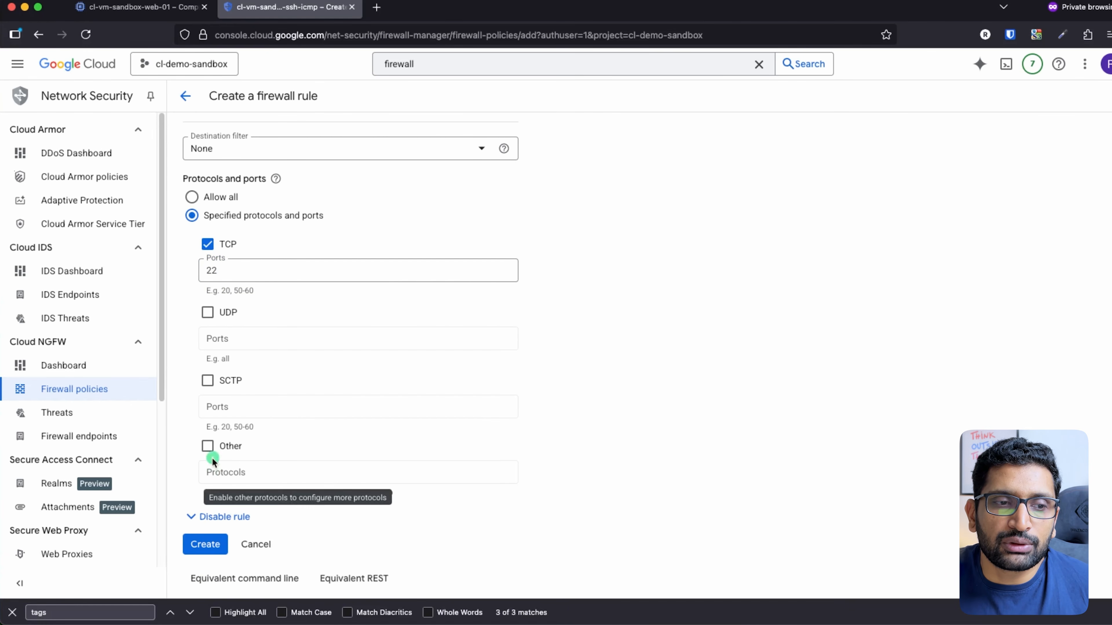
click(208, 447)
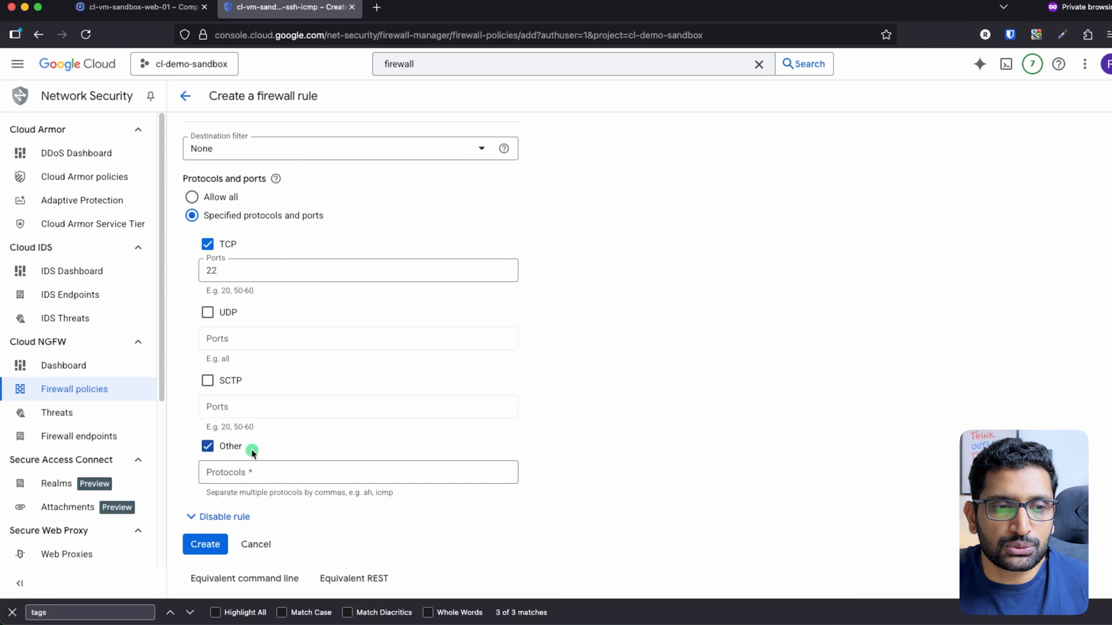
click(249, 478)
text(icmpo)
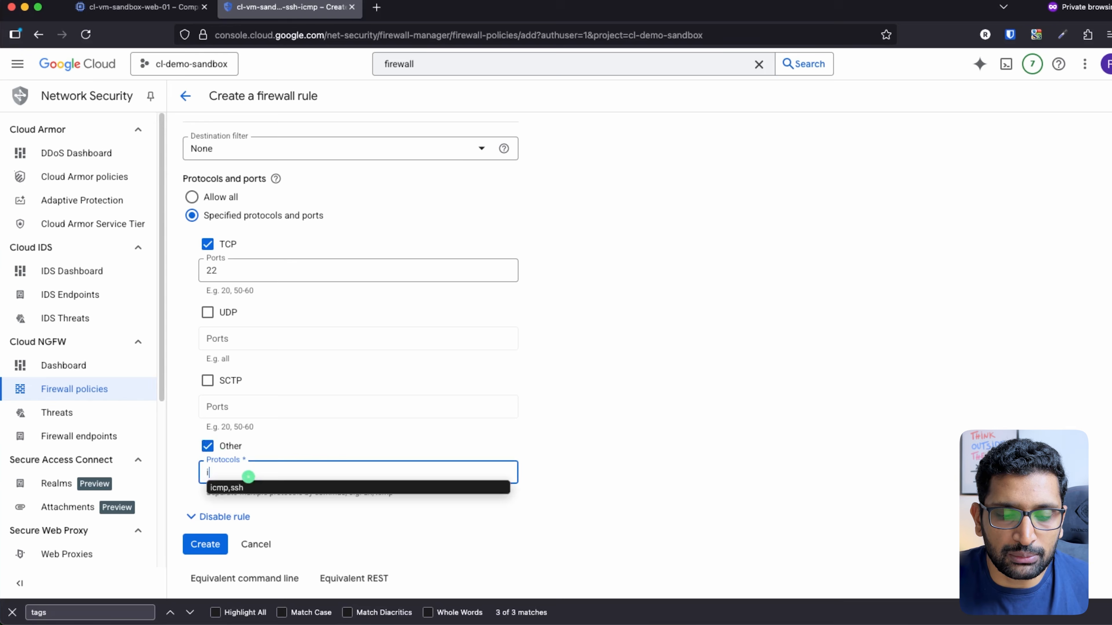
key(BackSpace)
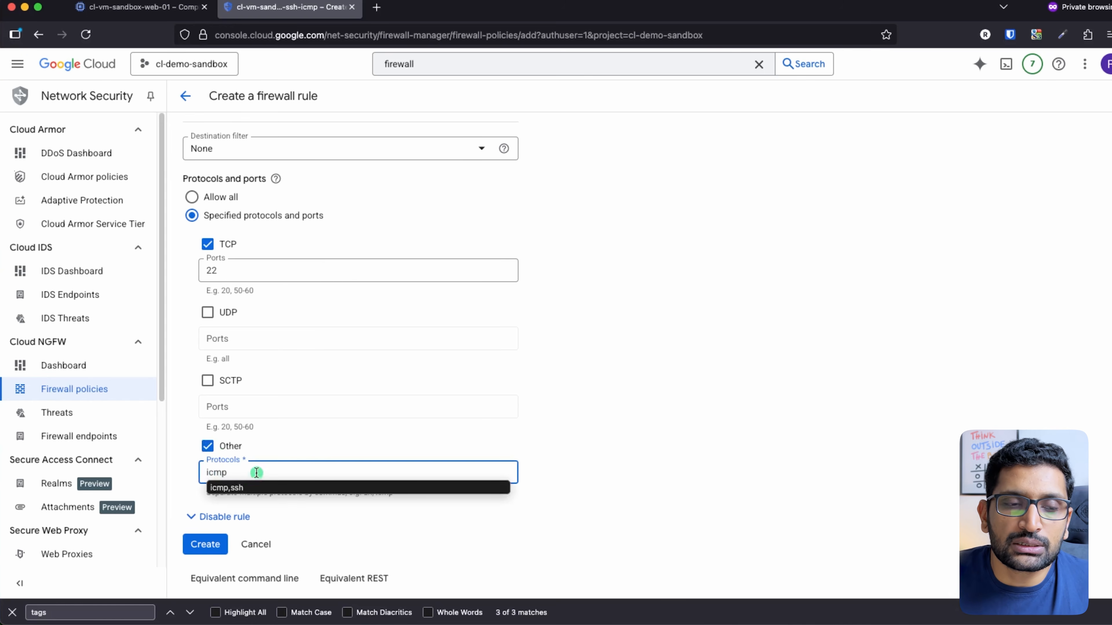
click(620, 420)
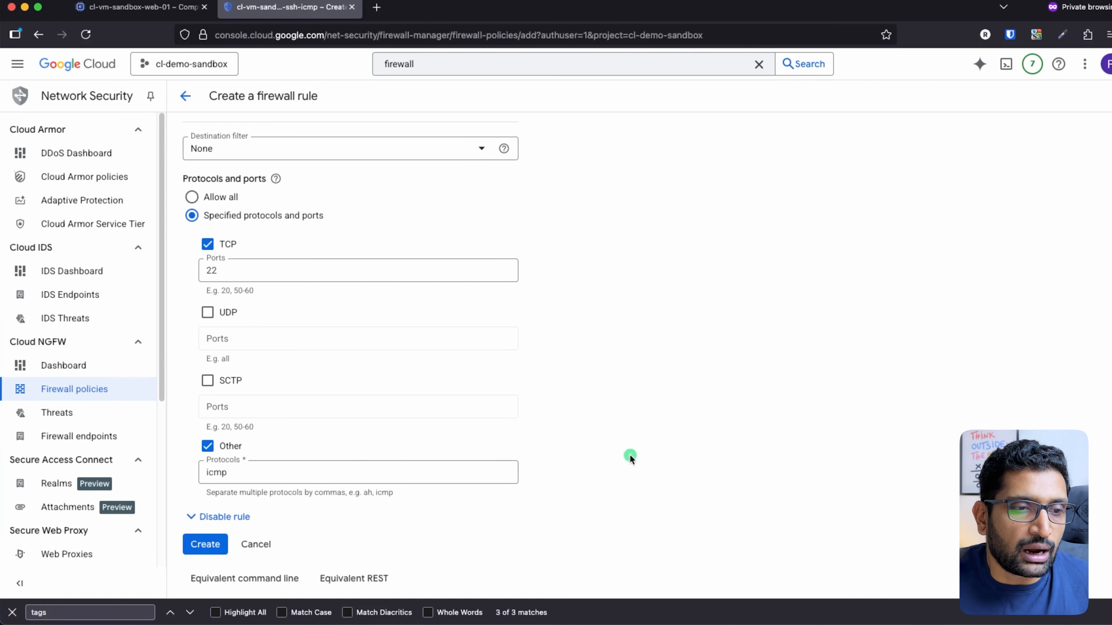
scroll(569, 482, down, 1)
click(209, 542)
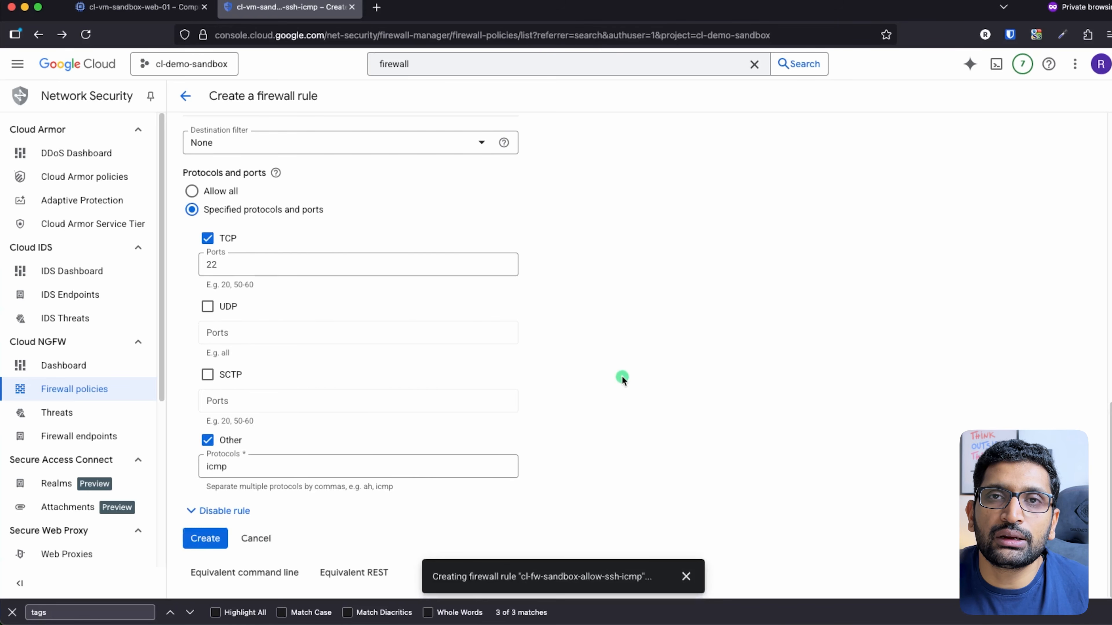
Check the new rule shows ingress allow tcp:22, icmp on cl-vpc-sandbox
scroll(624, 381, down, 9)
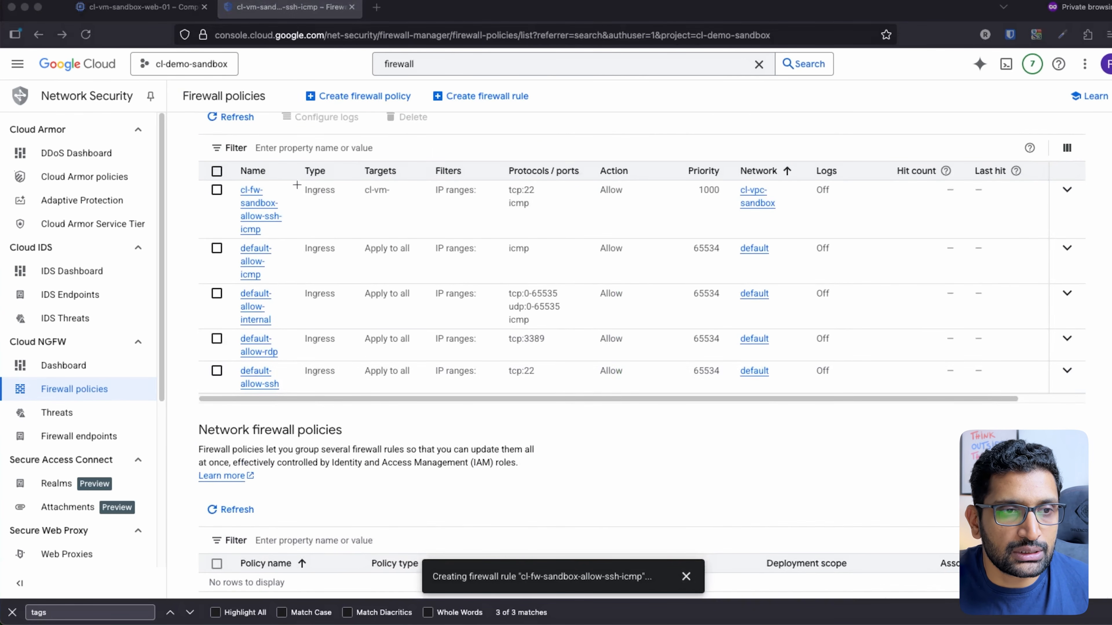
mouse_move(277, 165)
mouse_down()
mouse_move(205, 215)
mouse_move(270, 170)
mouse_up()
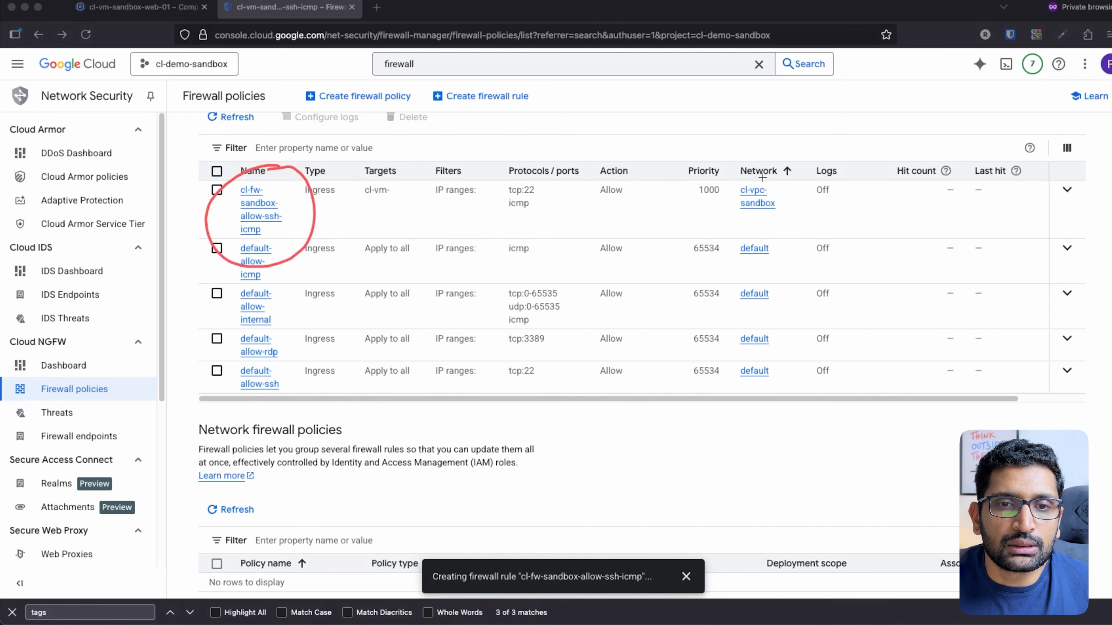
mouse_move(748, 170)
mouse_down()
mouse_move(727, 225)
mouse_move(766, 175)
mouse_up()
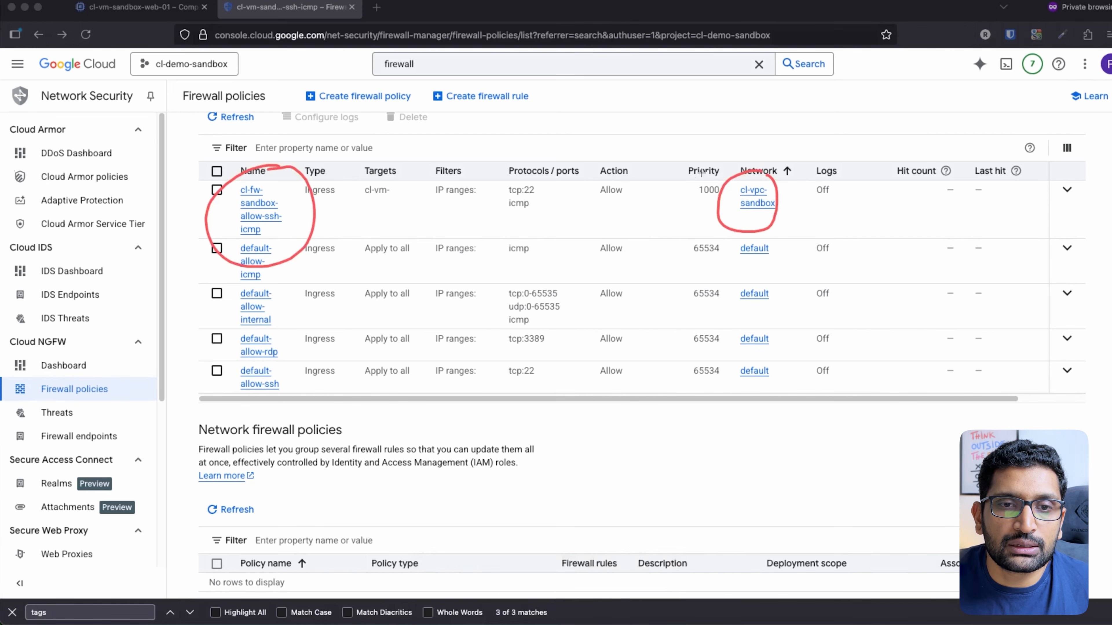
mouse_move(705, 171)
mouse_down()
mouse_move(717, 188)
mouse_move(661, 153)
mouse_up()
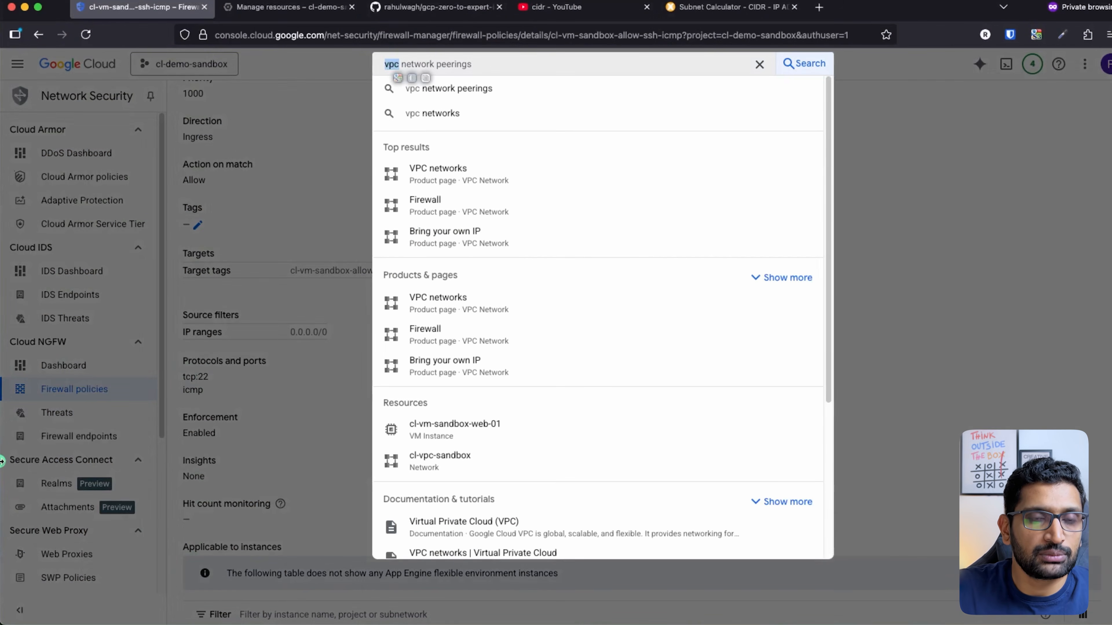
Search 'vm inst', open VM instances, and start editing cl-vm-sandbox-web-01
text(vm inst)
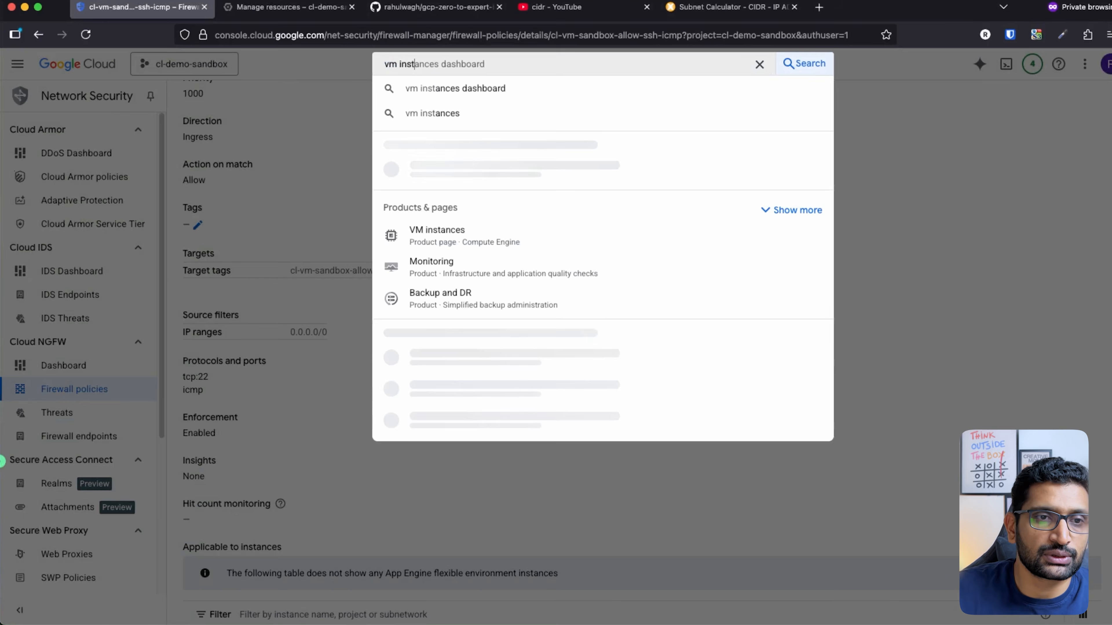
click(452, 172)
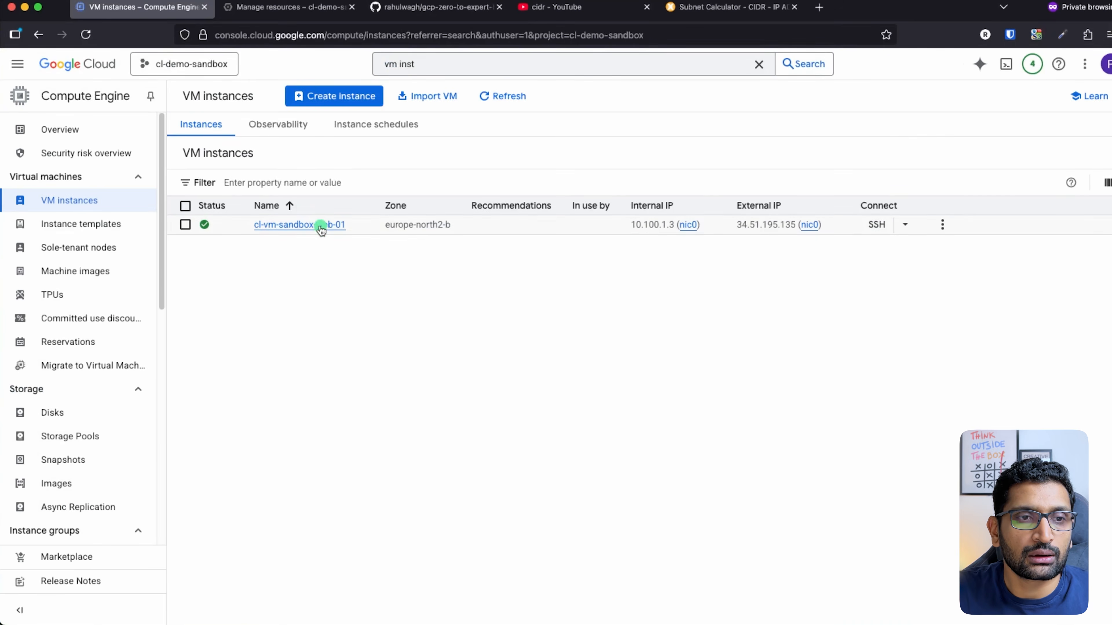
click(321, 224)
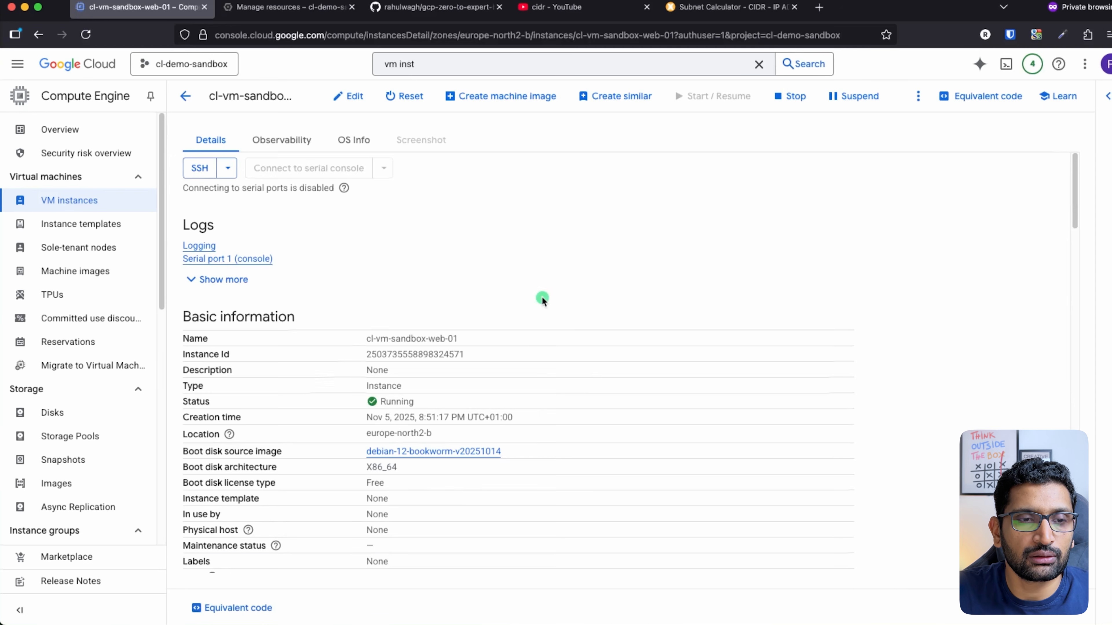
click(340, 96)
Add network tag cl-vm-sandbox-allow-ssh-icmp to cl-vm-sandbox-web-01 and save the instance
scroll(596, 380, down, 3)
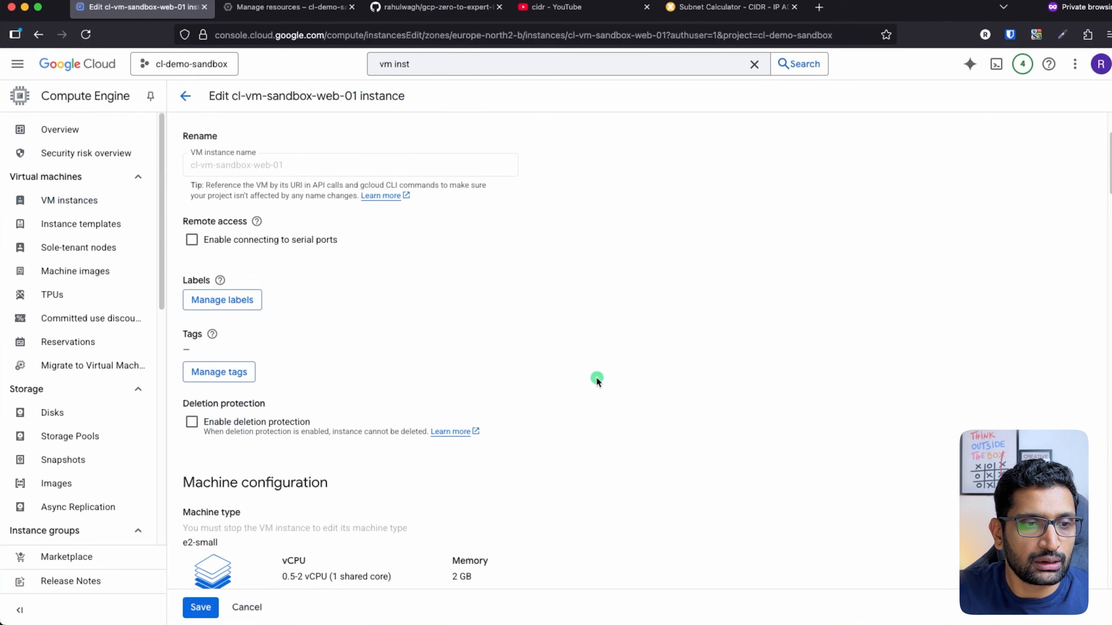
scroll(597, 380, down, 7)
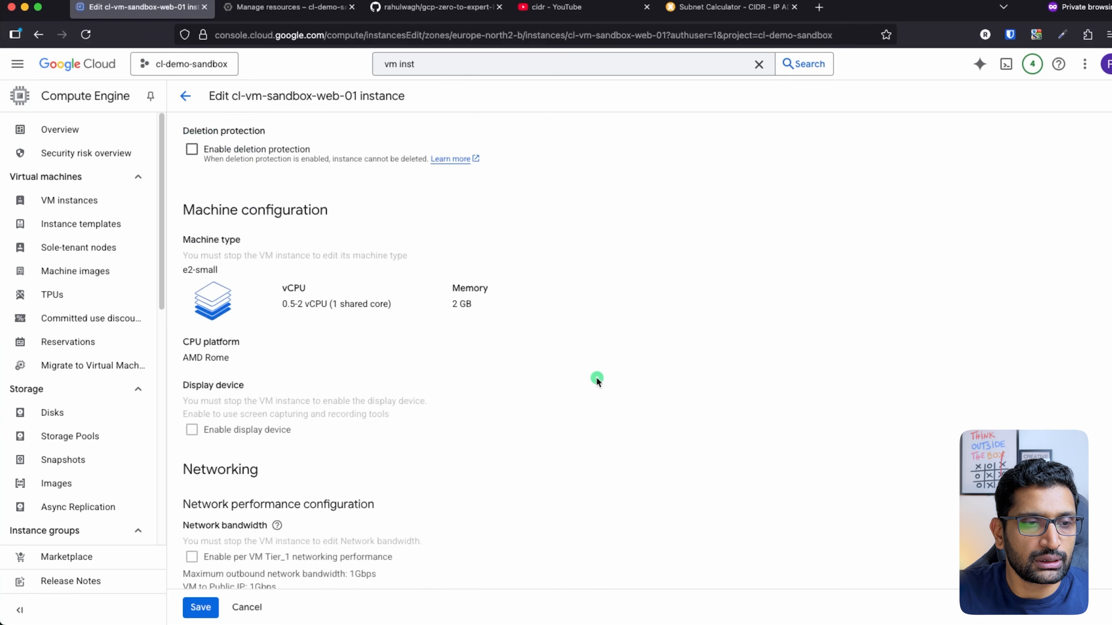
scroll(597, 380, down, 8)
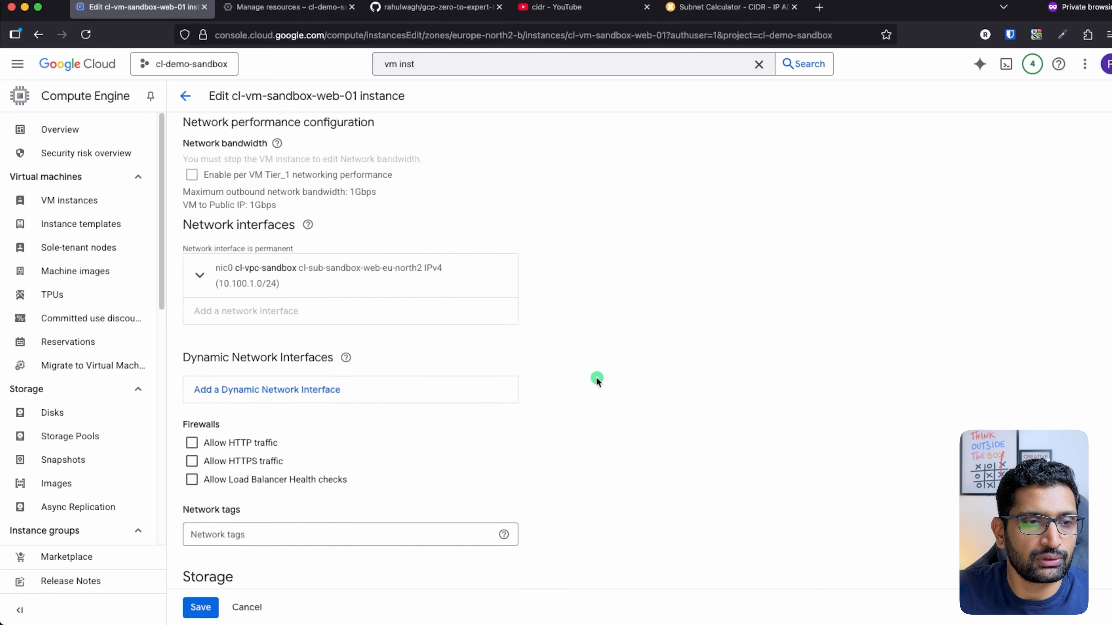
scroll(597, 379, down, 3)
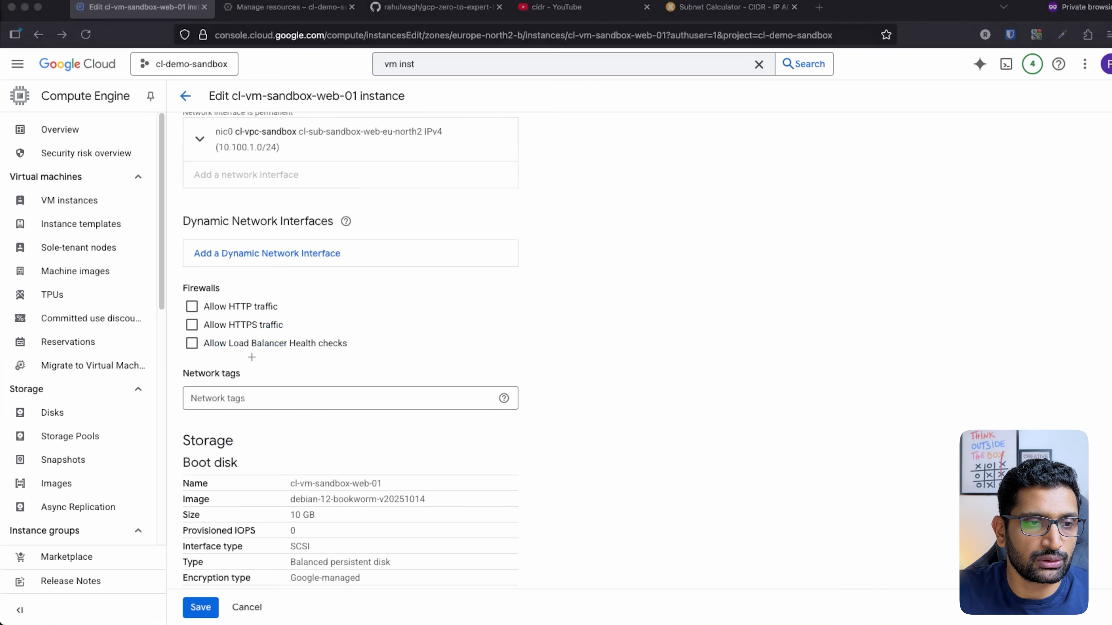
mouse_move(256, 350)
mouse_down()
mouse_move(176, 416)
mouse_move(262, 360)
mouse_up()
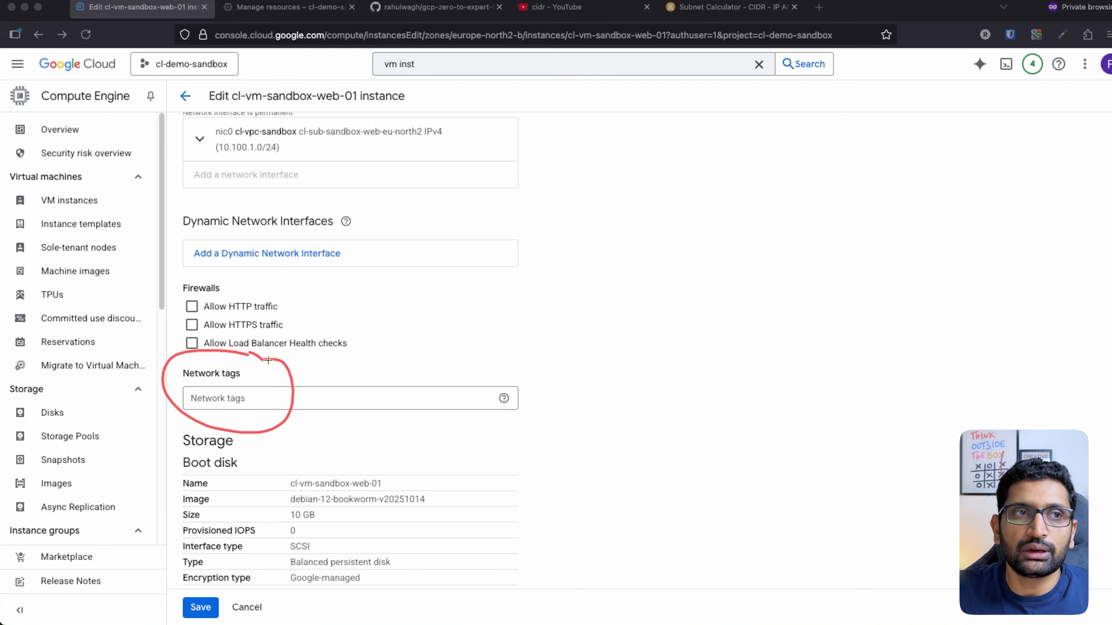
click(311, 186)
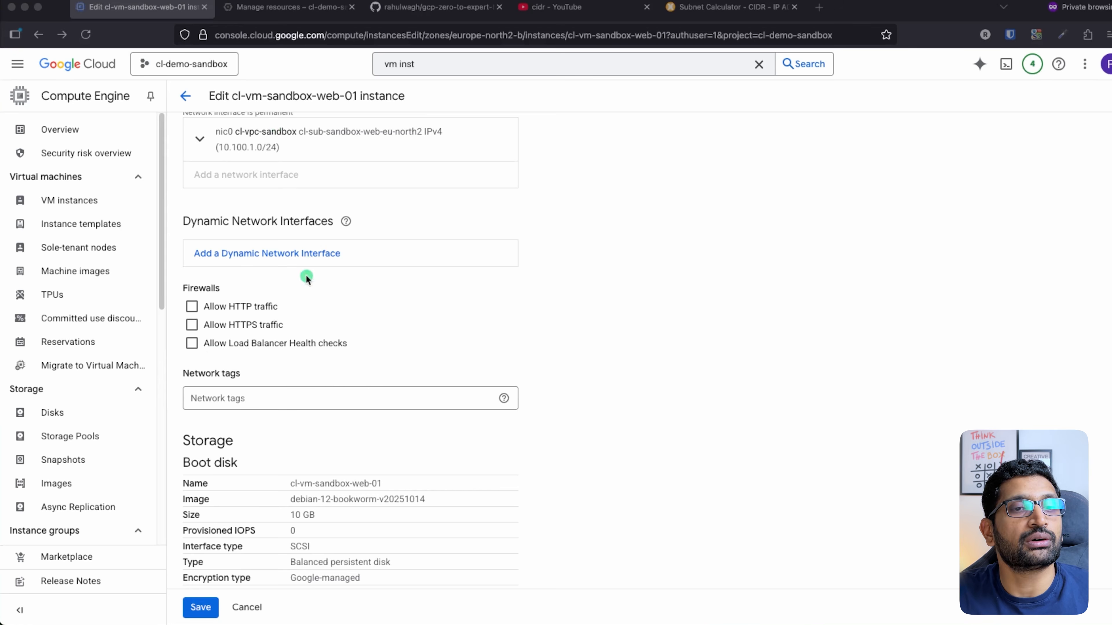
click(224, 398)
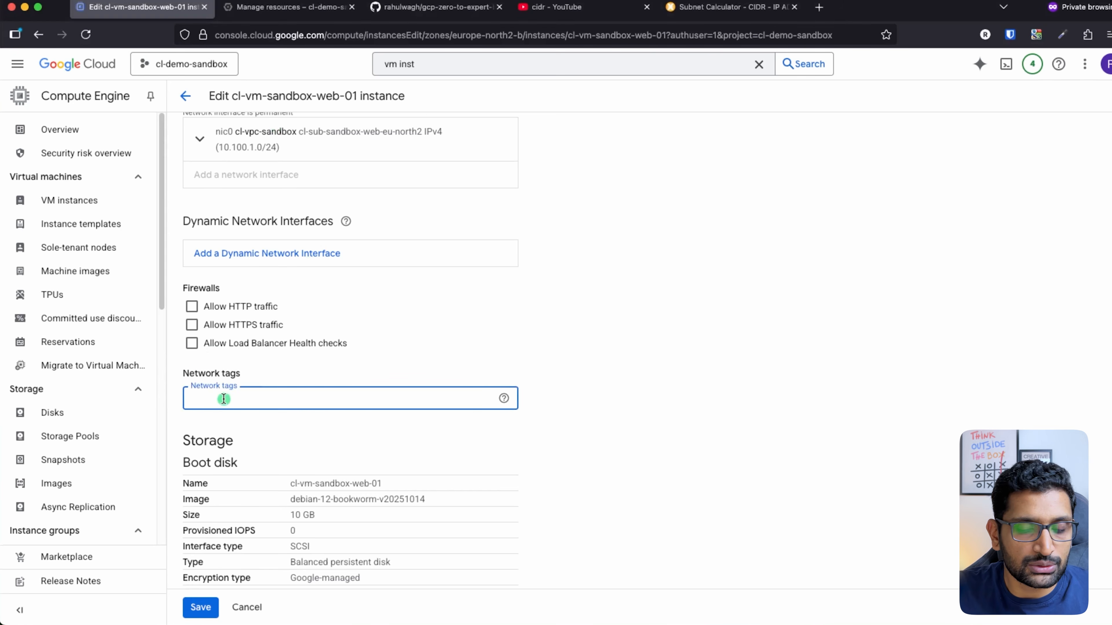
text(cl-vm-sandbox-allow-ssh-icmp)
click(344, 436)
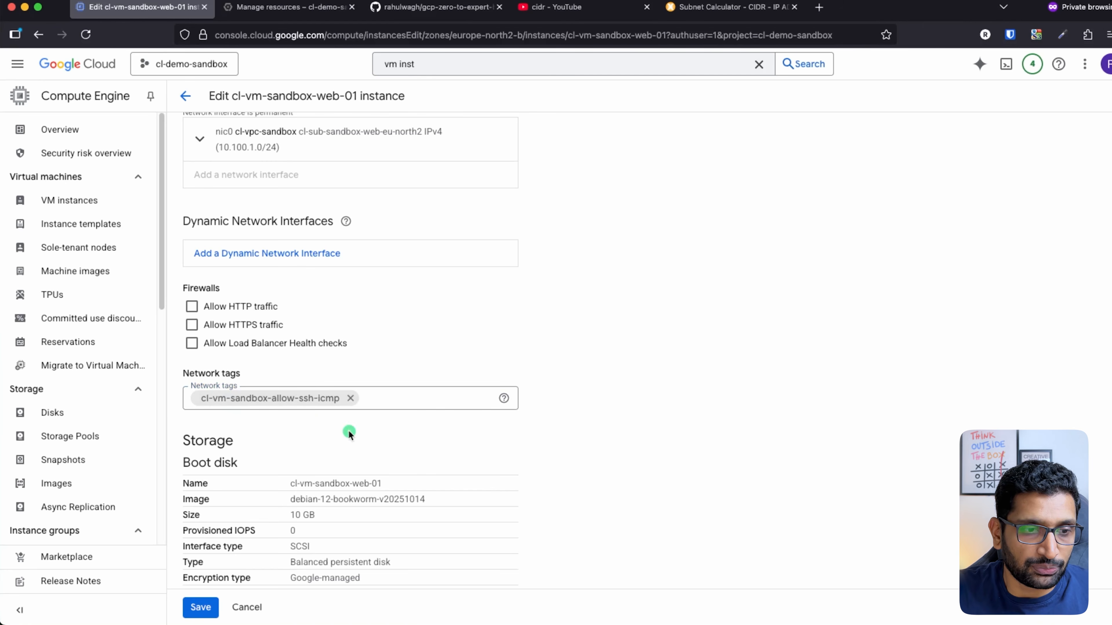
click(201, 607)
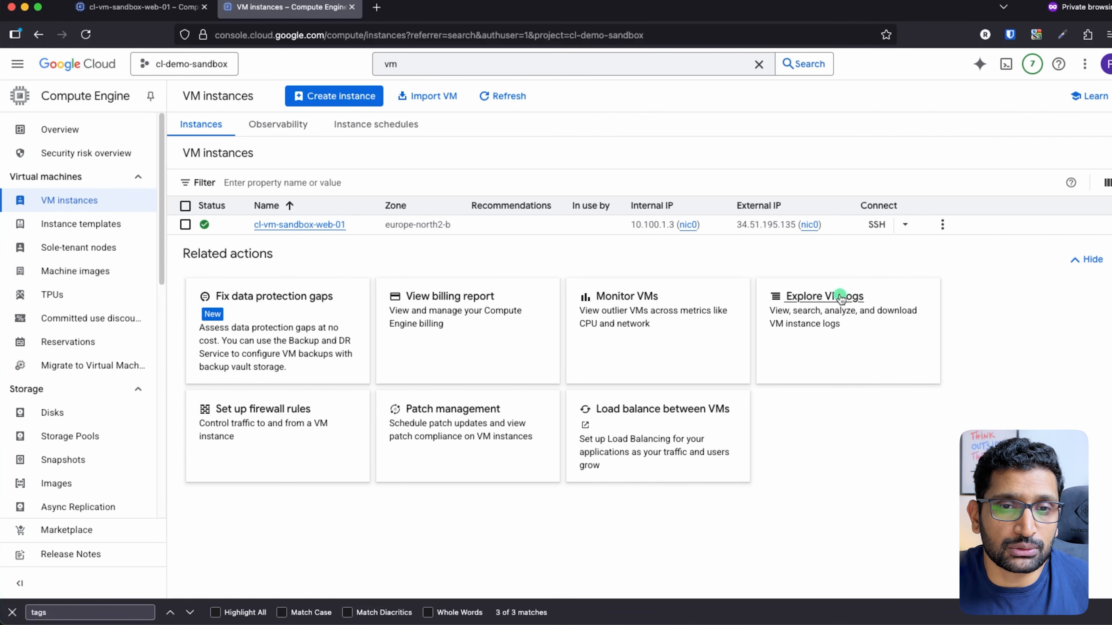
Copy the VM's external IP 34.51.195.135 and switch to the terminal
click(832, 224)
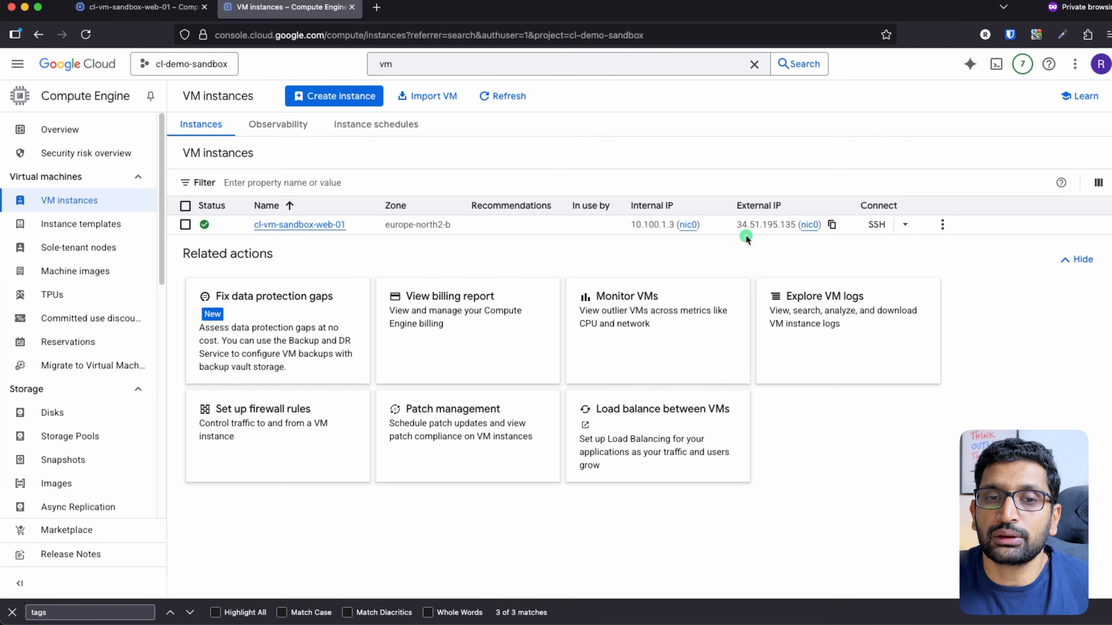
mouse_move(806, 192)
mouse_down()
mouse_move(724, 197)
mouse_move(757, 190)
mouse_up()
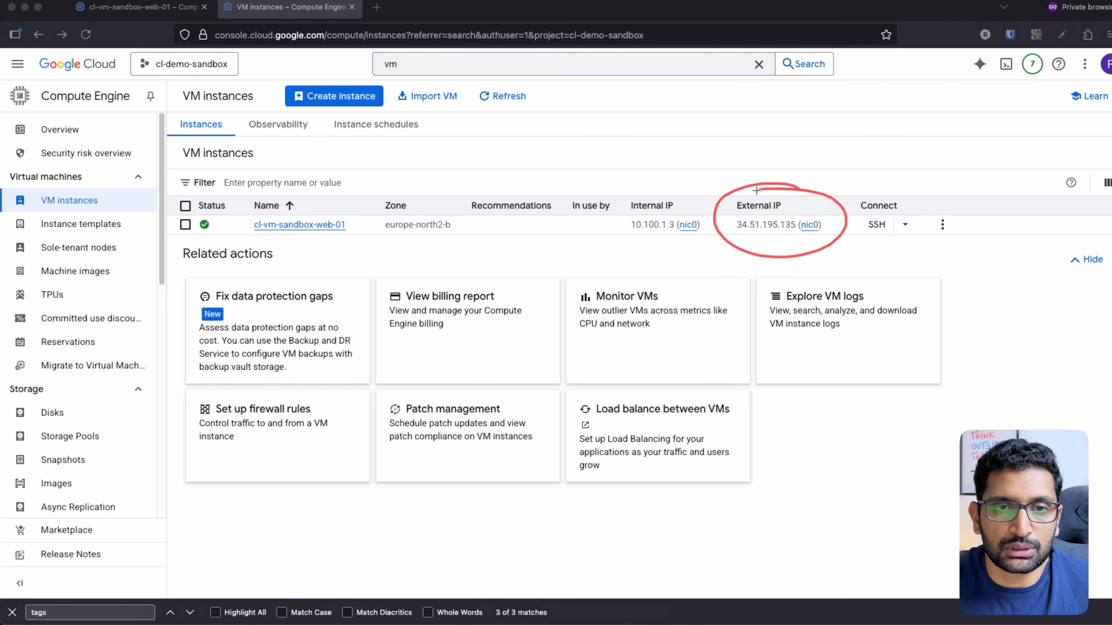
key(Escape)
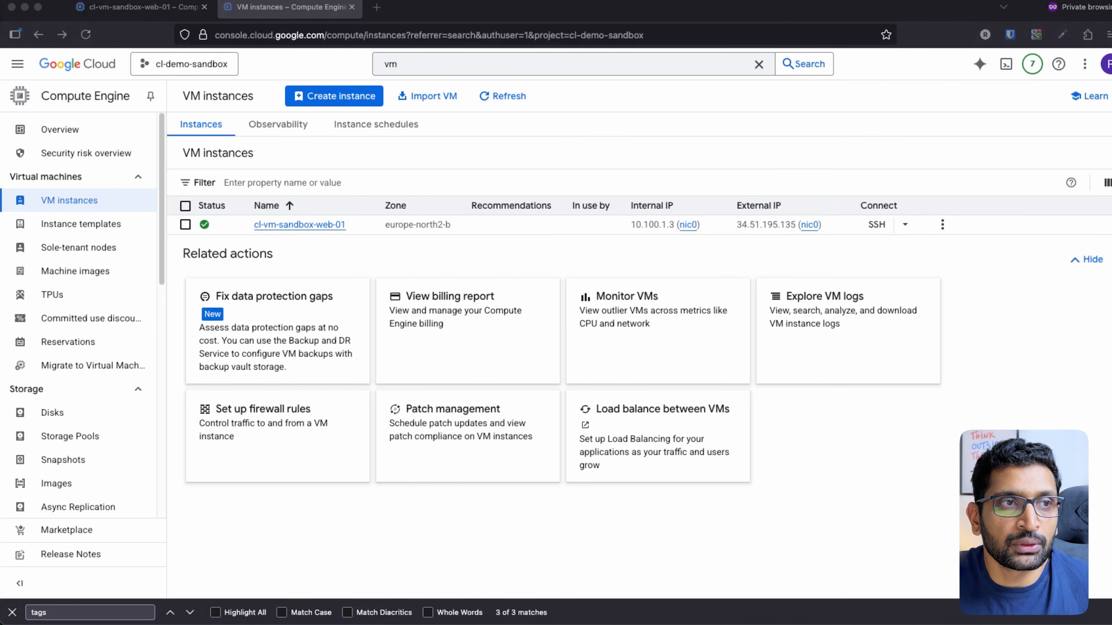
click(808, 251)
click(832, 225)
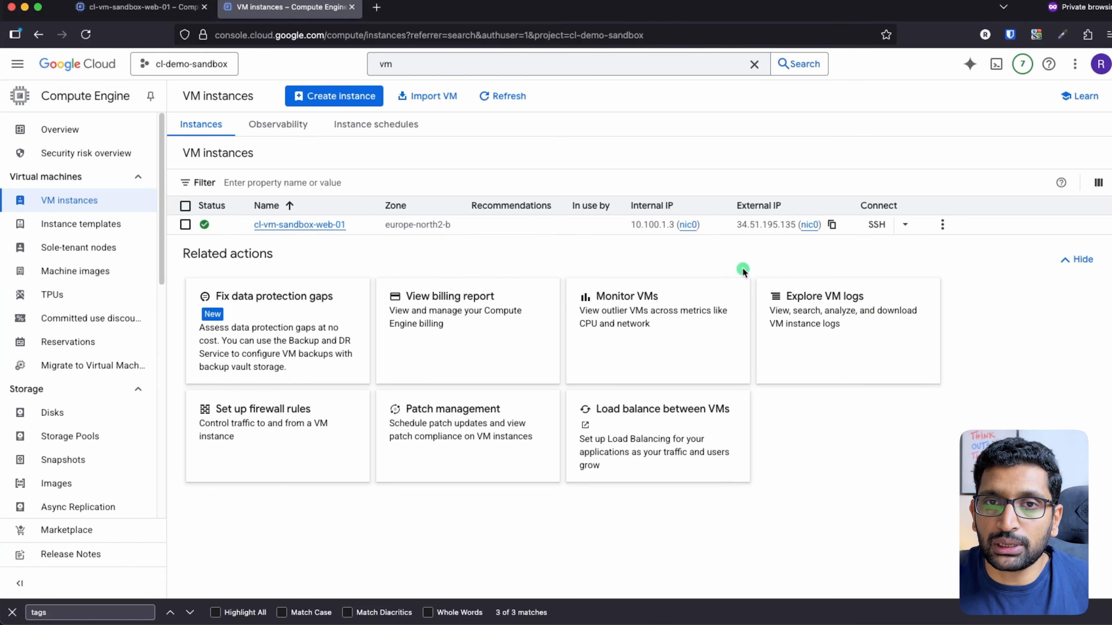
key(super+Tab)
key(super+Tab)
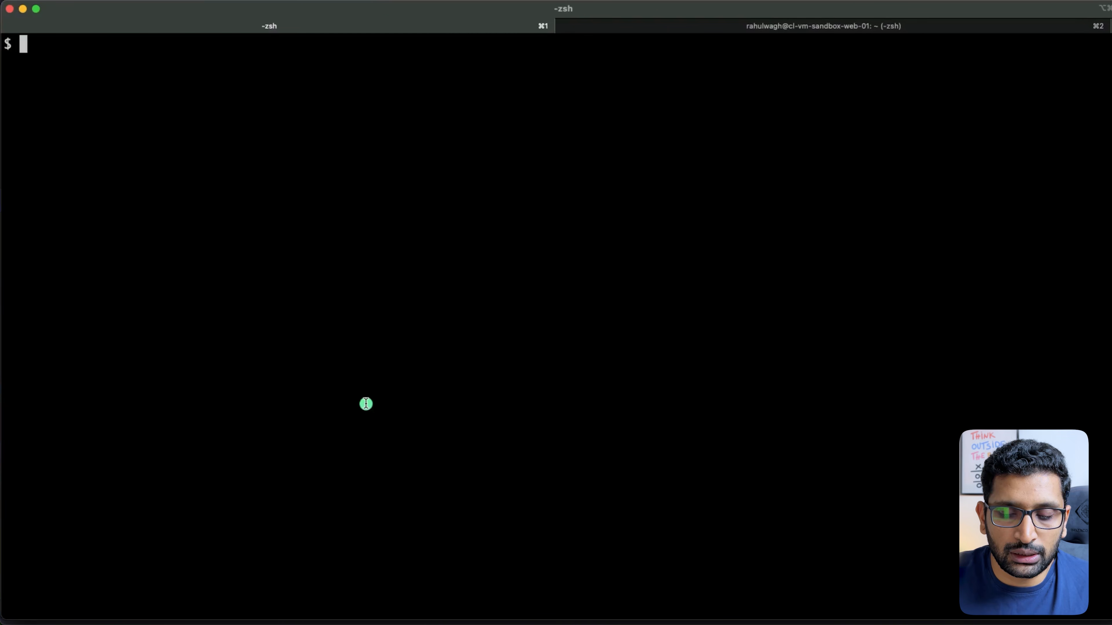
Ping 34.51.195.135, confirm the replies arrive without loss, then stop the ping
text(ping)
key(super+v)
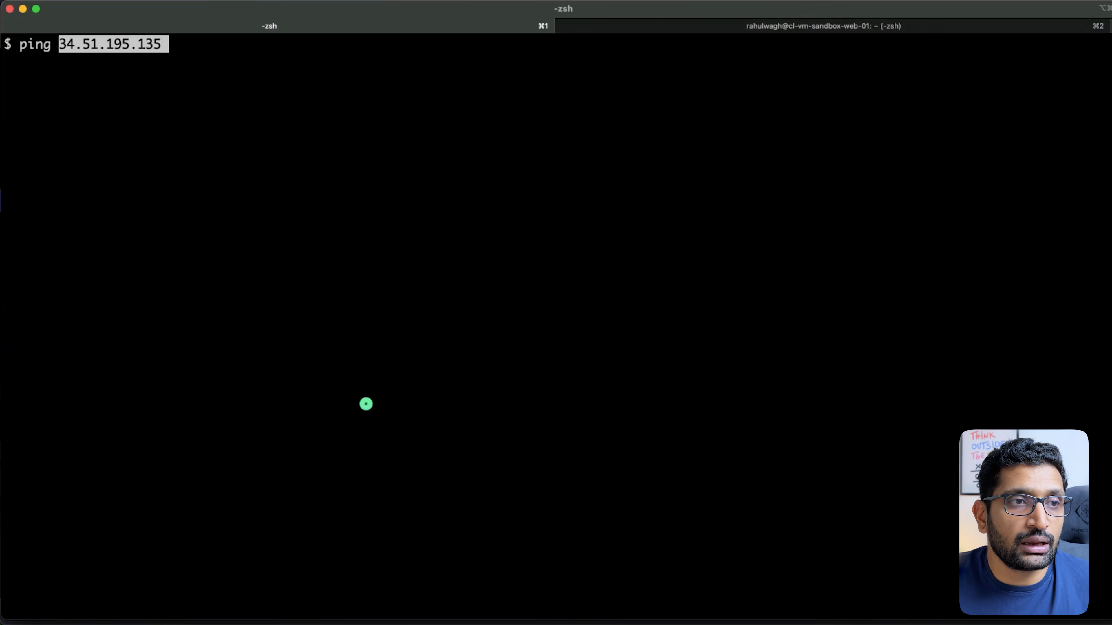
key(Return)
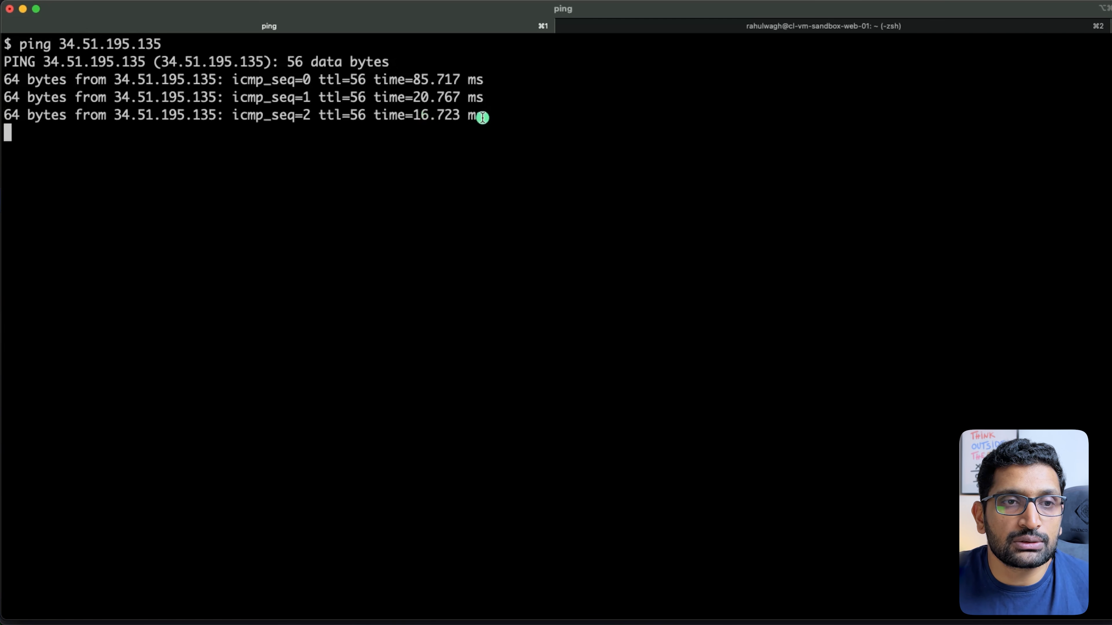
drag(483, 114, 51, 65)
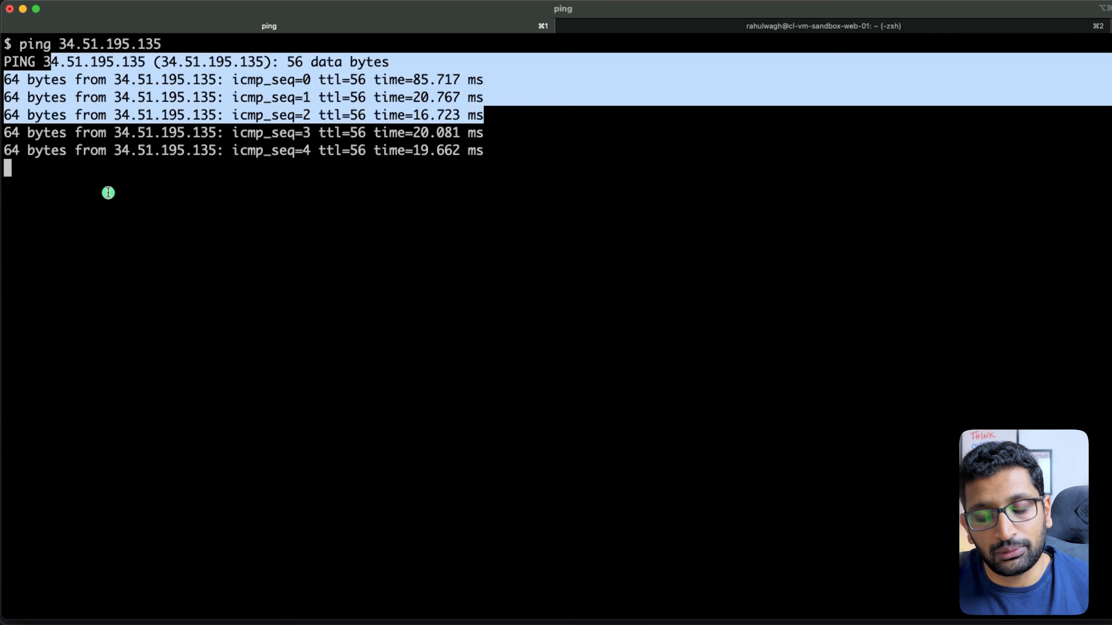
key(ctrl+c)
Clear the terminal and switch to the Keynote VPC slide
text(clear)
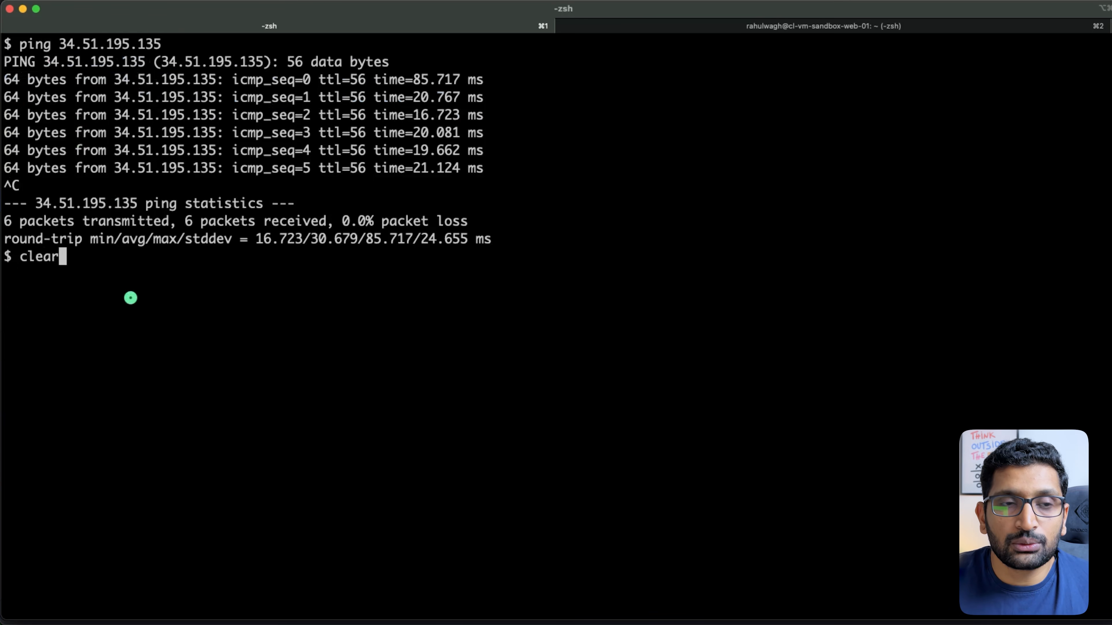
key(Return)
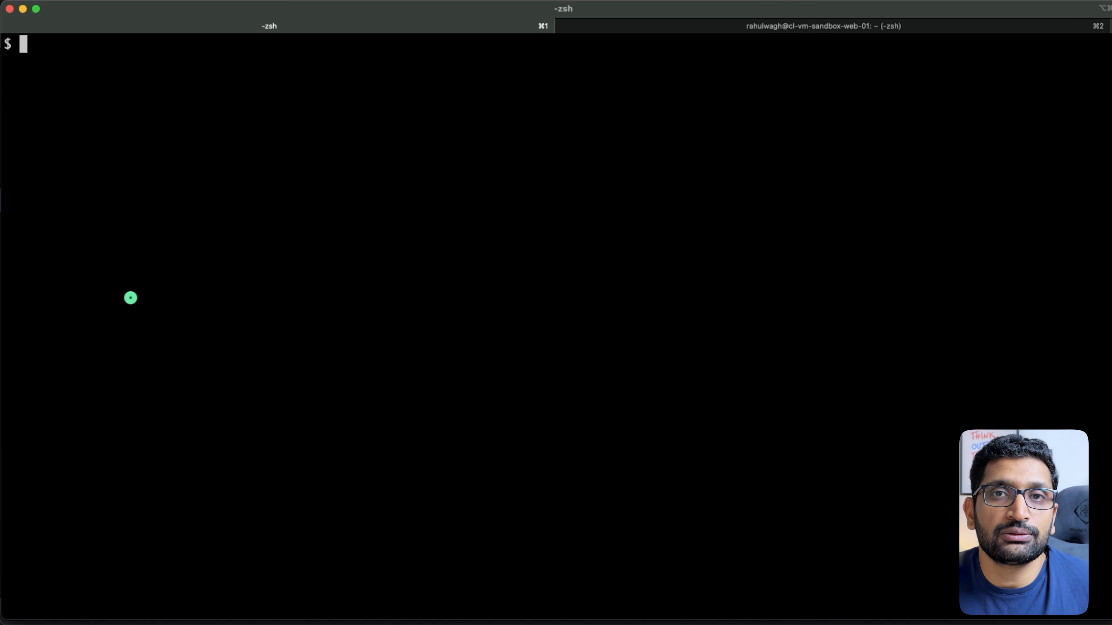
key(super+Tab)
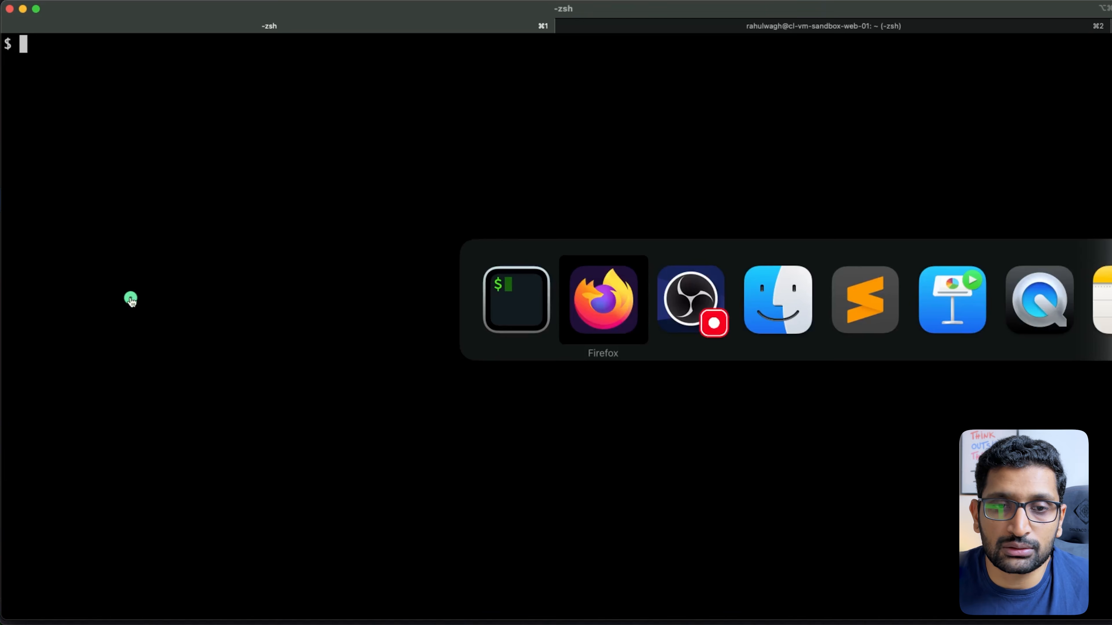
key(super+Tab)
key(super+Tab)
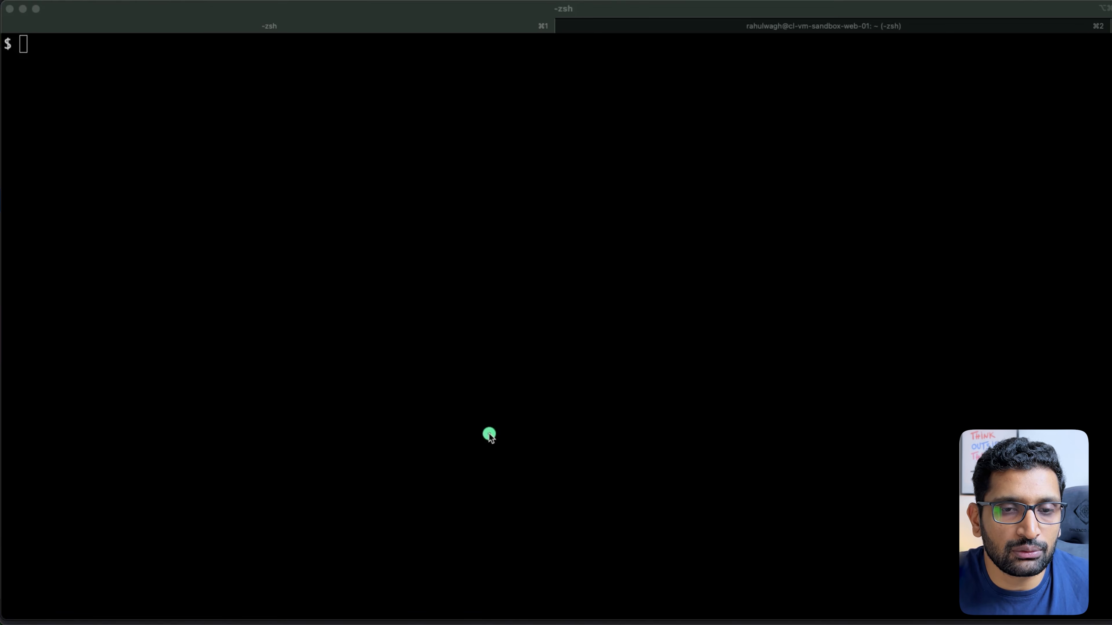
key(super+Tab)
key(super+Tab)
key(super+Tab)
key(super+Tab)
key(super+Tab)
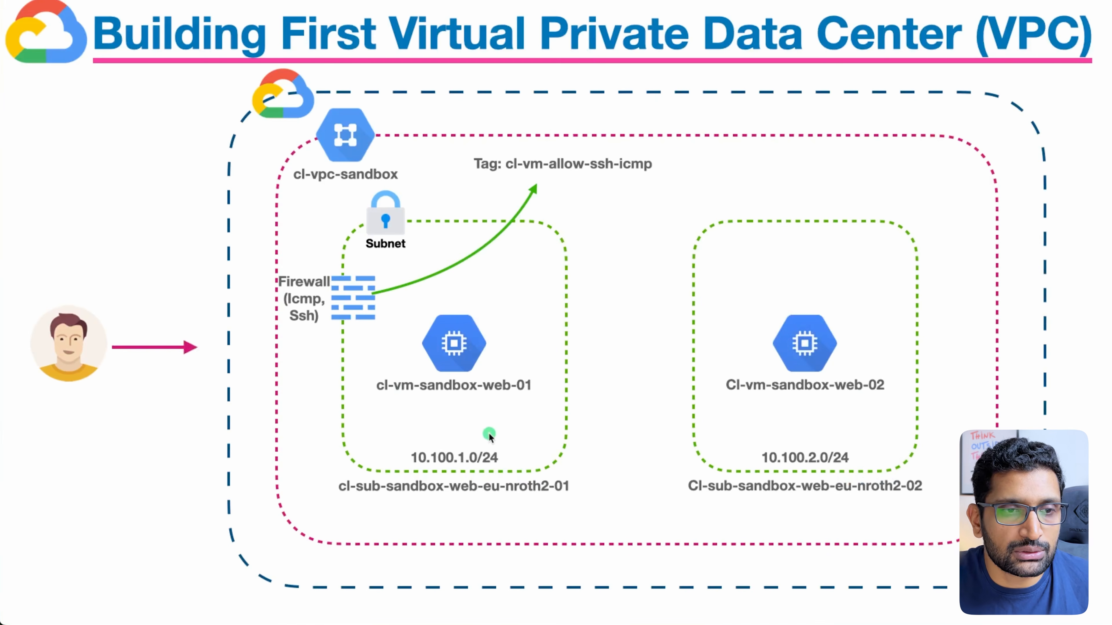
Go back to the keys slide and mark the private key, subnet path and Public key
key(Left)
key(Left)
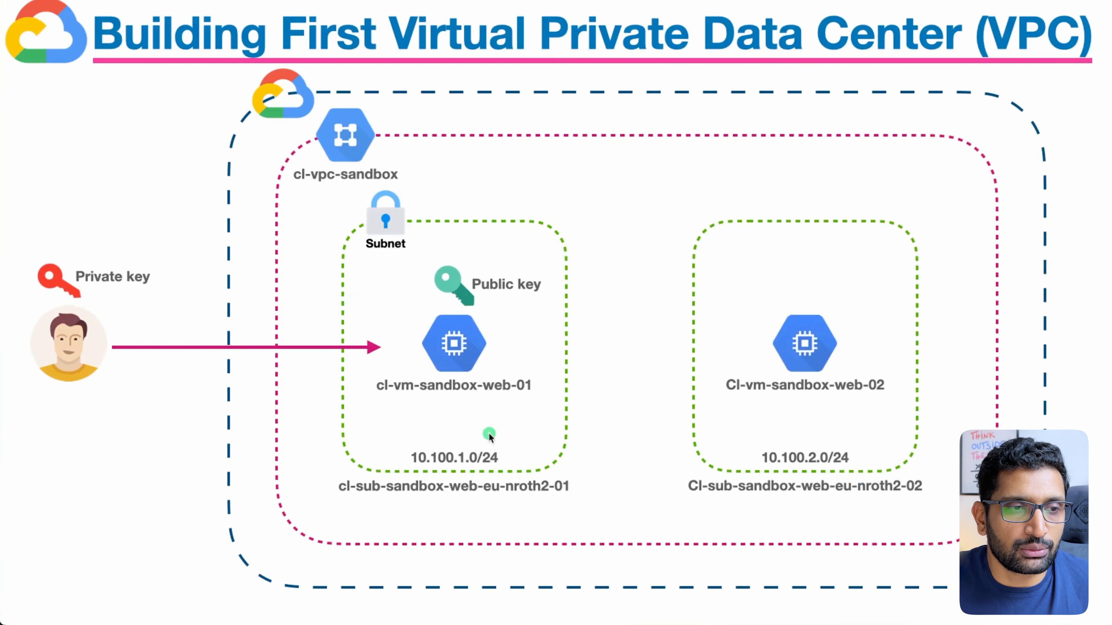
mouse_move(129, 235)
mouse_down()
mouse_move(39, 239)
mouse_move(154, 278)
mouse_move(100, 236)
mouse_up()
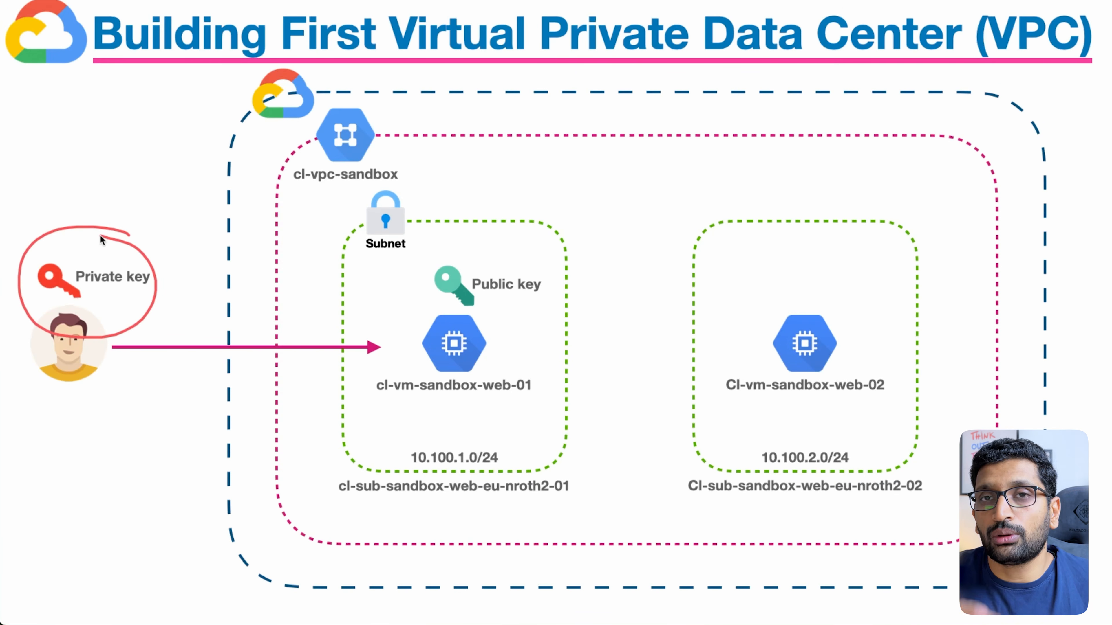
mouse_move(92, 257)
mouse_down()
mouse_move(127, 205)
mouse_move(389, 296)
mouse_up()
drag(514, 196, 499, 287)
mouse_move(490, 259)
mouse_down()
mouse_move(498, 282)
mouse_move(516, 263)
mouse_up()
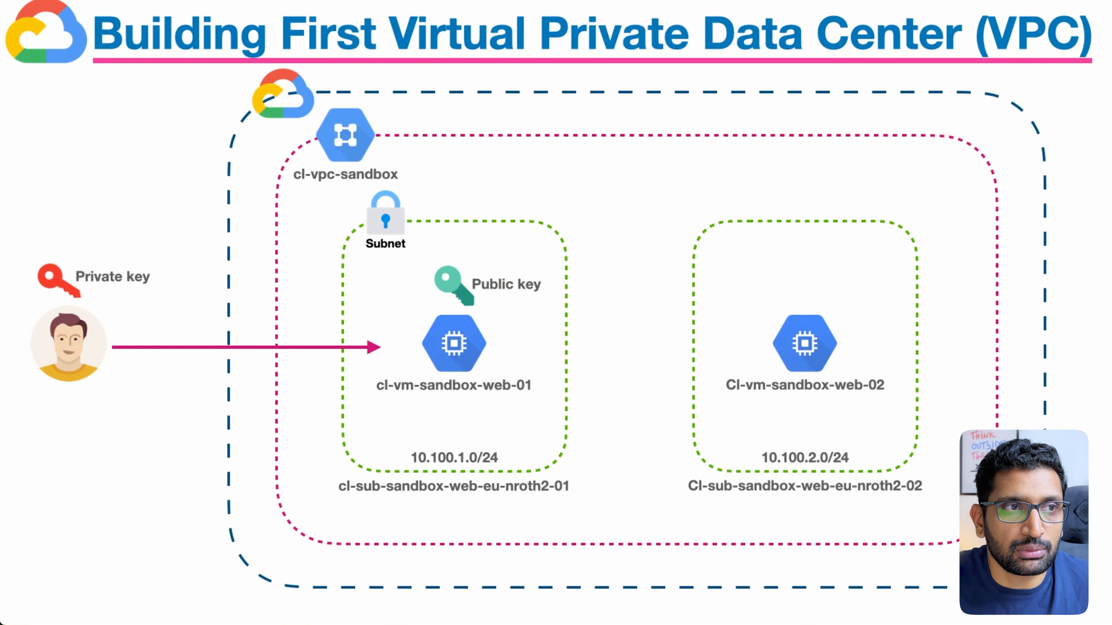
key(super+Tab)
key(super+Tab)
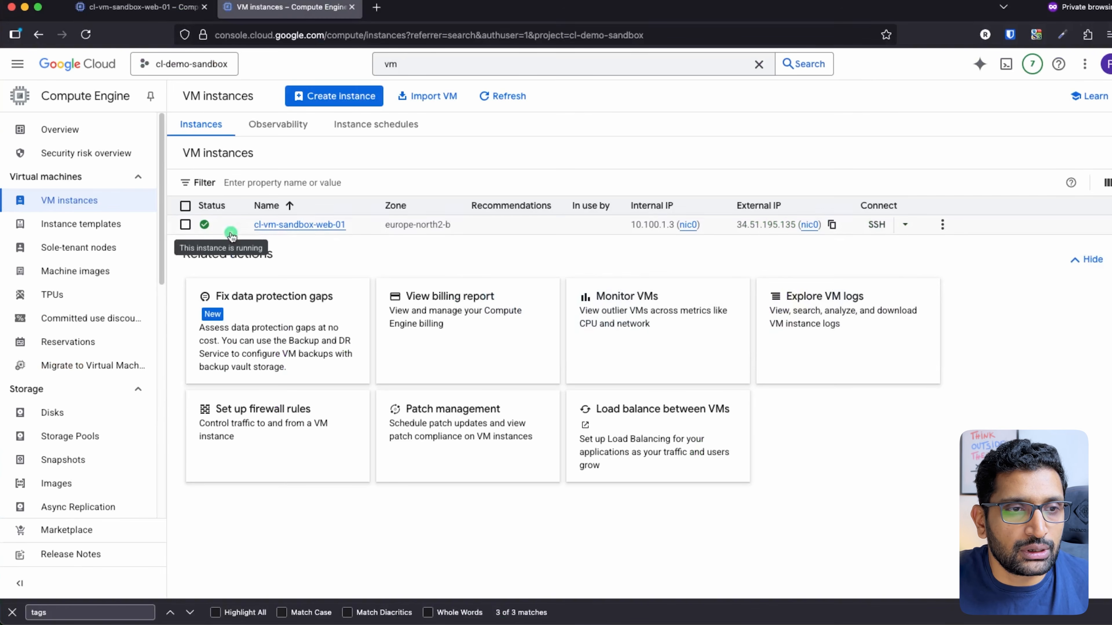
Open the cl-vm-sandbox-web-01 details page and scroll down to its SSH Keys section
click(326, 229)
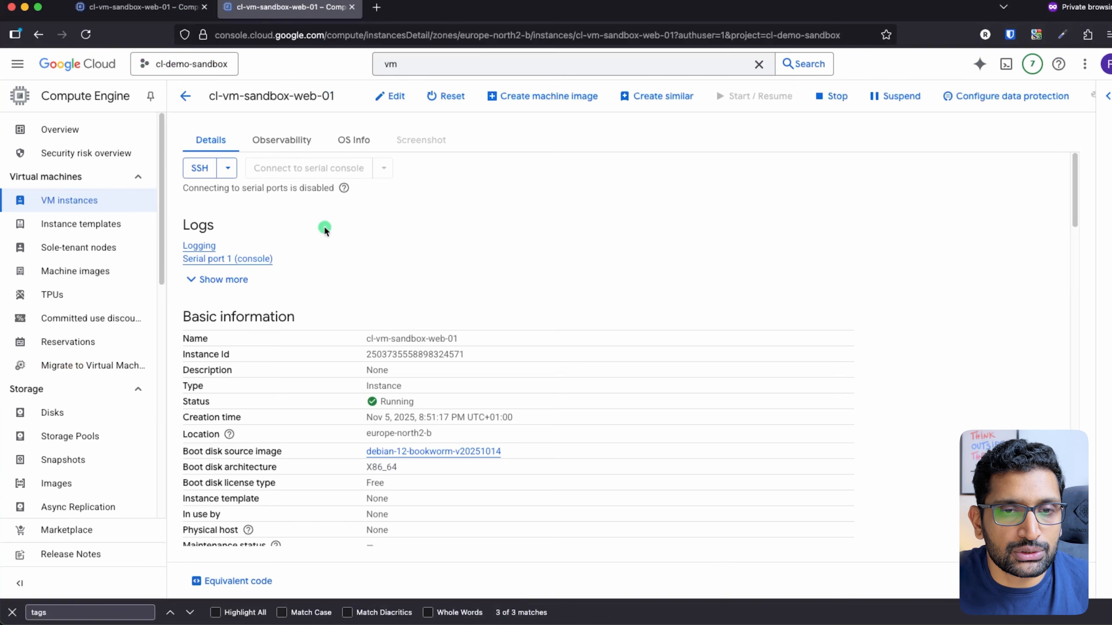
scroll(436, 335, down, 5)
scroll(436, 337, down, 15)
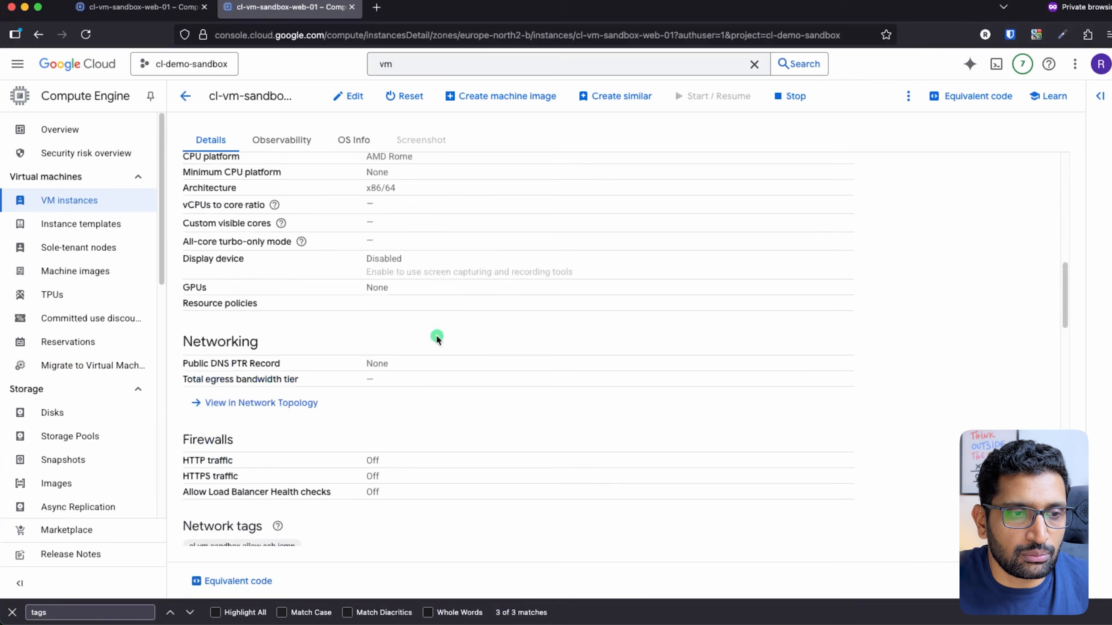
scroll(437, 338, down, 6)
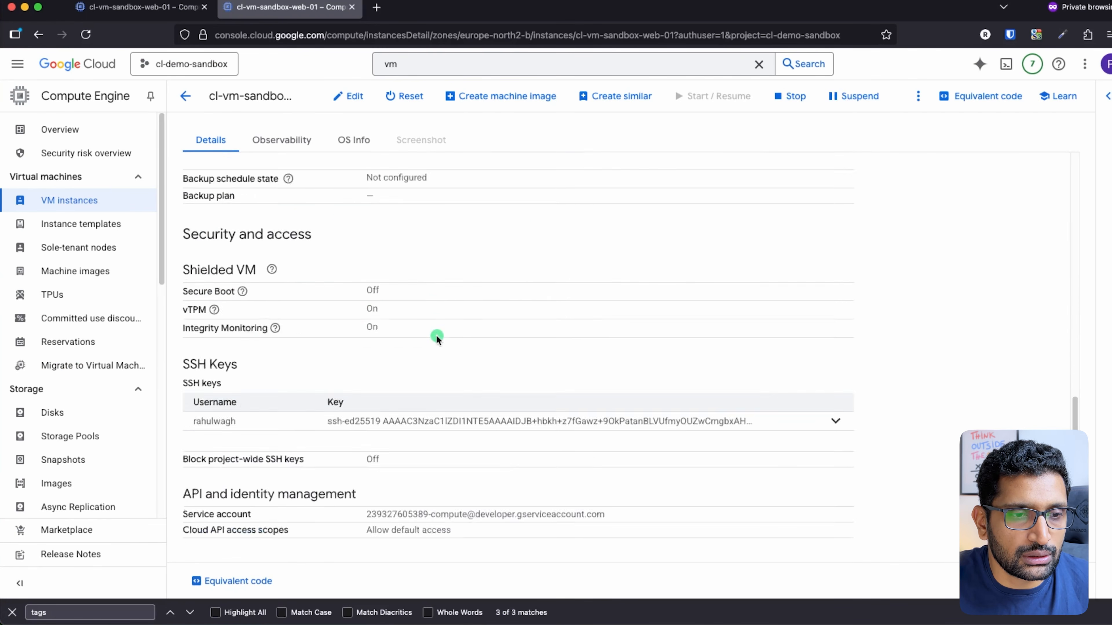
Expand the ssh-ed25519 key row to show the full public key and select its username
double_click(215, 323)
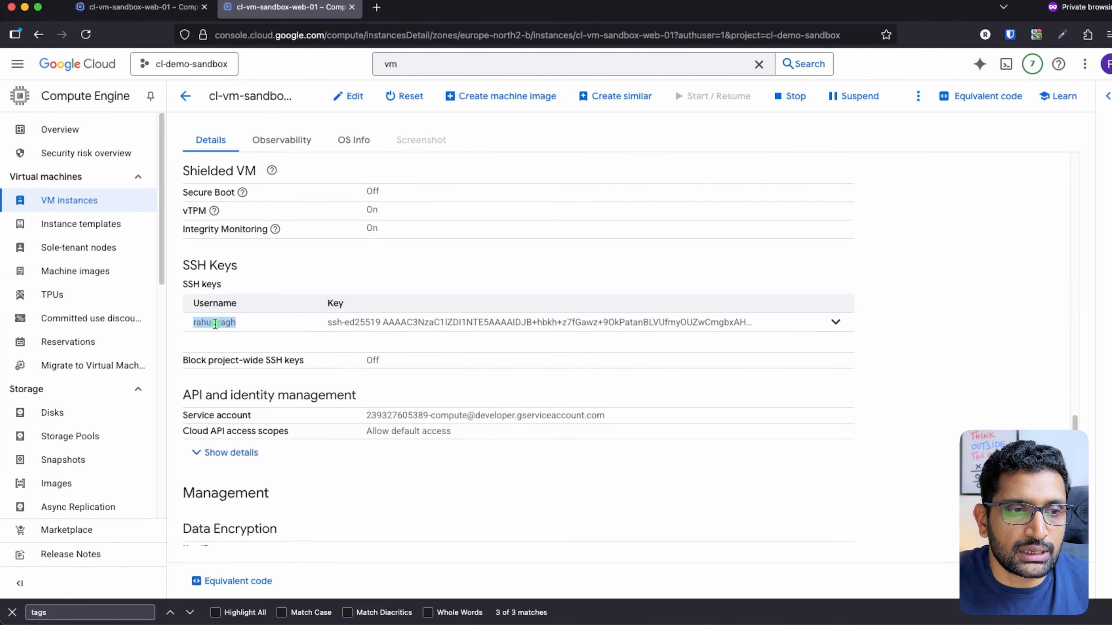
triple_click(371, 325)
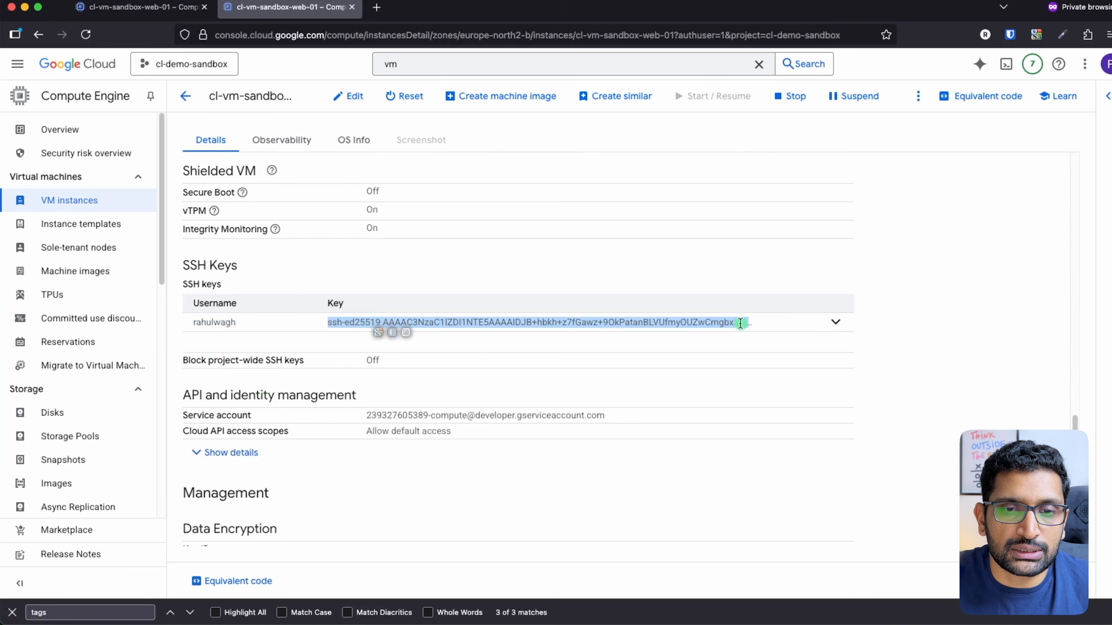
click(836, 323)
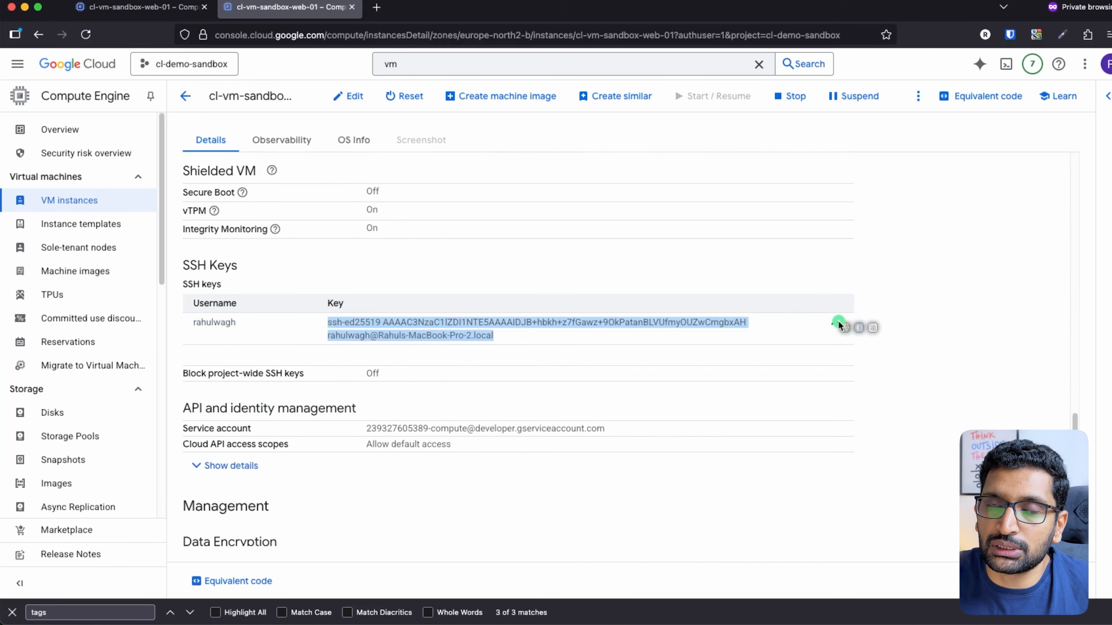
click(224, 321)
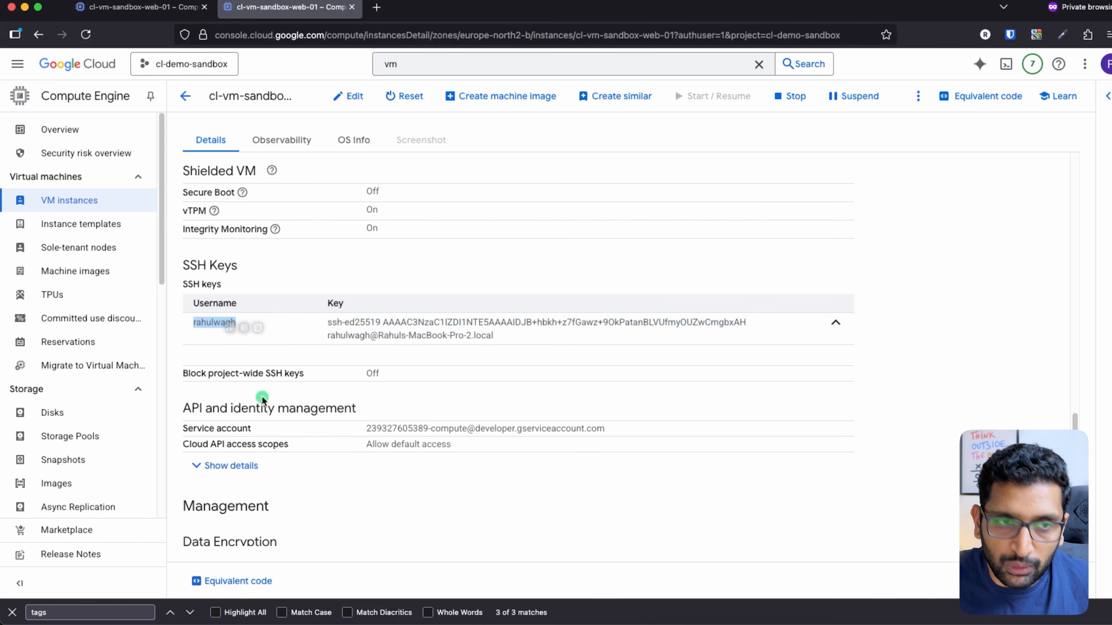
In iTerm, list the folder's files and point out the public and private key files
key(super+Tab)
key(super+Tab)
key(super+Tab)
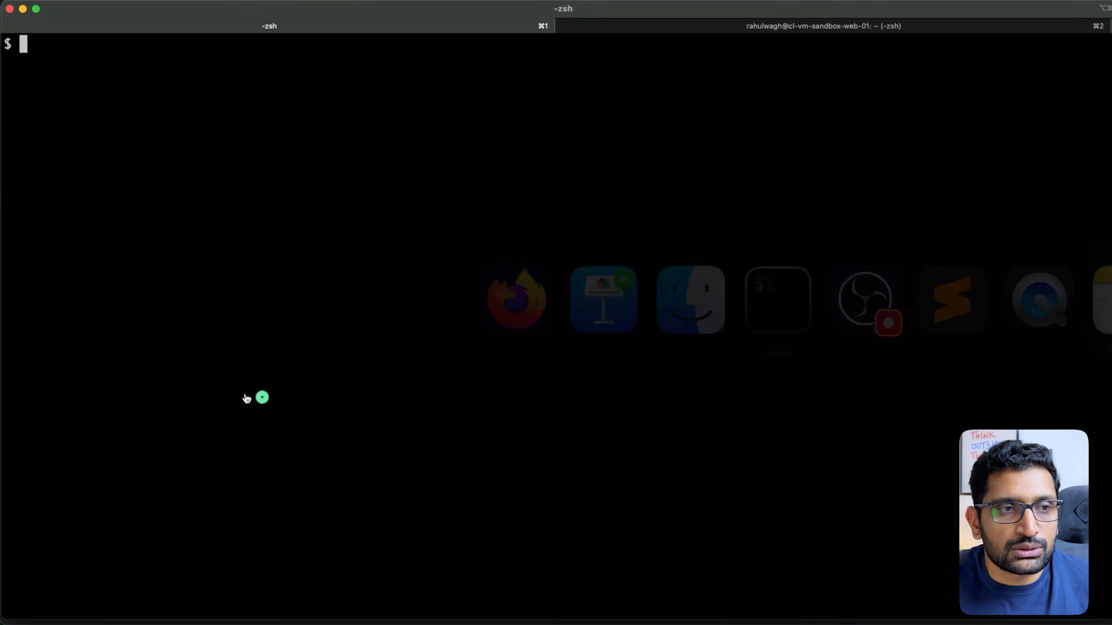
text(ls)
key(Return)
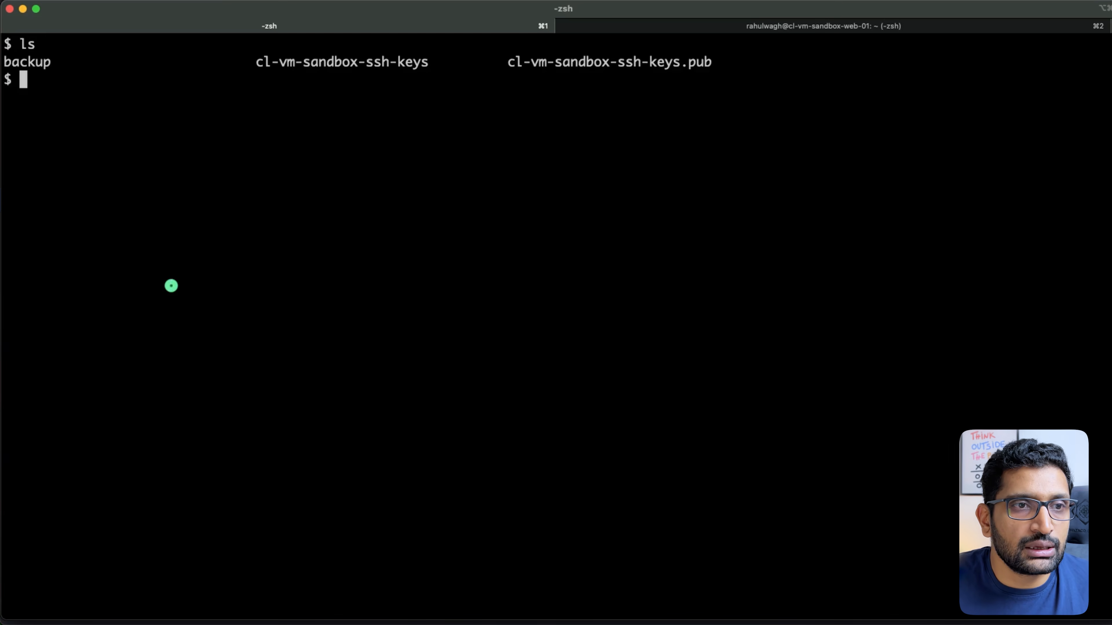
drag(509, 60, 703, 65)
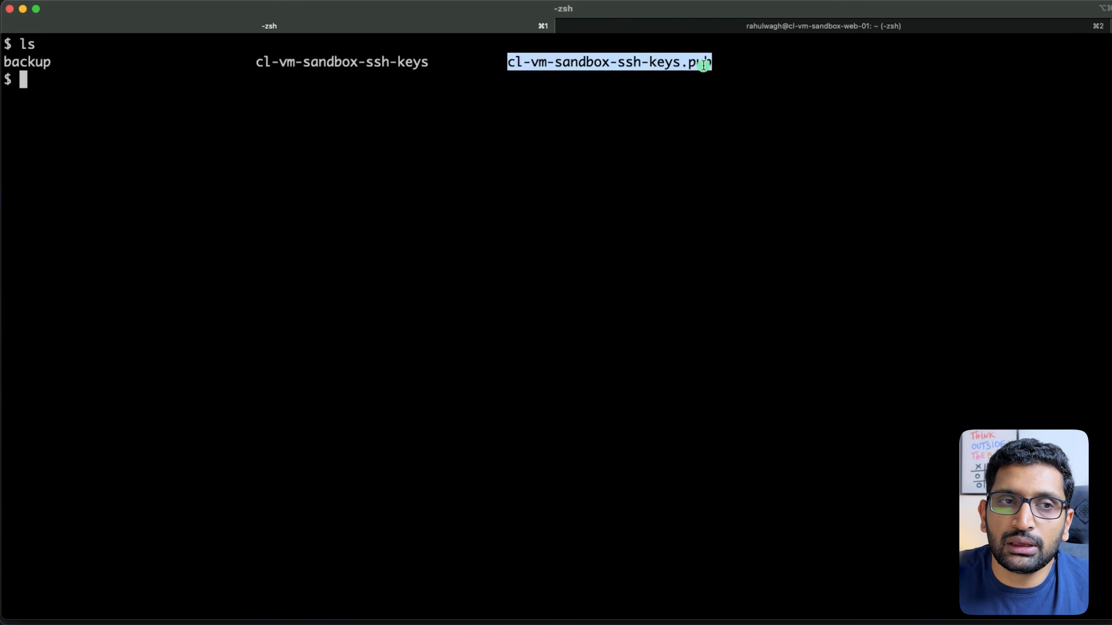
drag(445, 61, 194, 62)
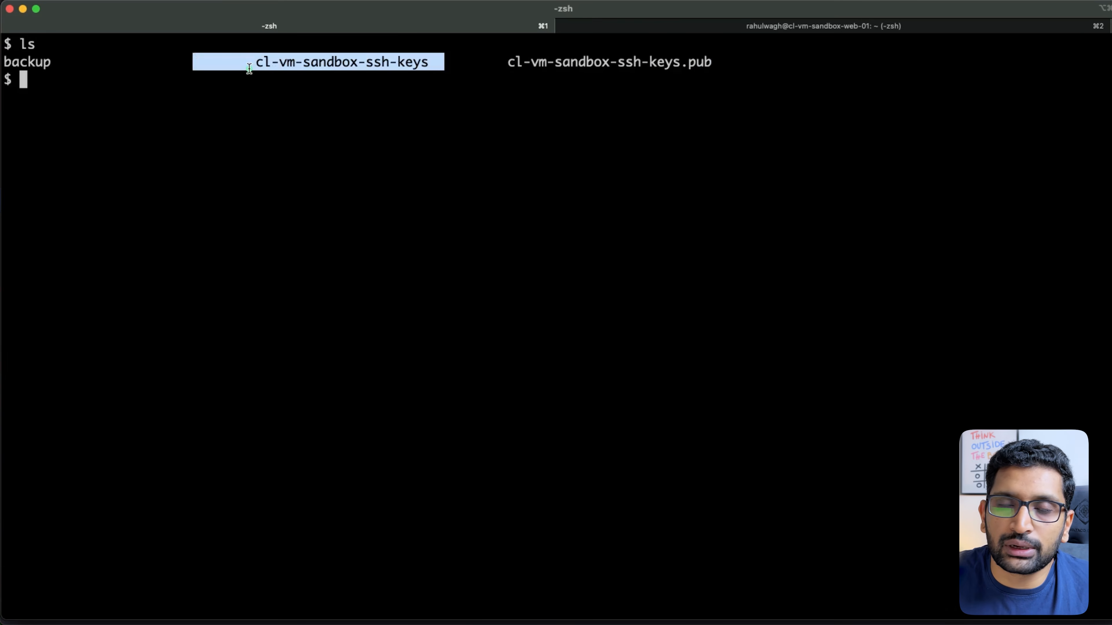
click(161, 149)
key(Return)
key(Return)
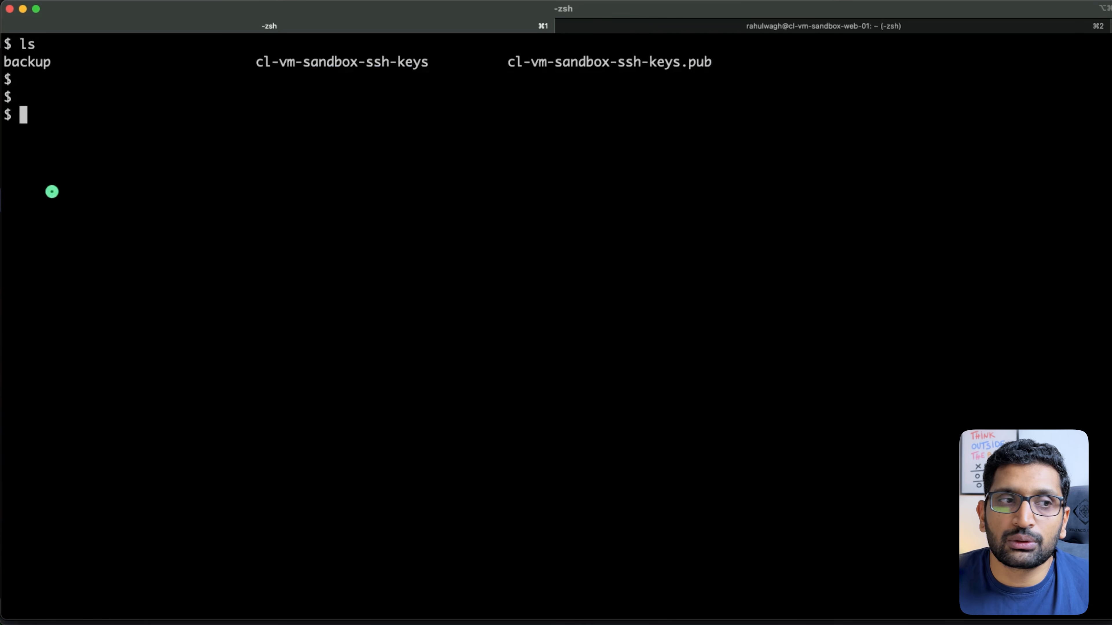
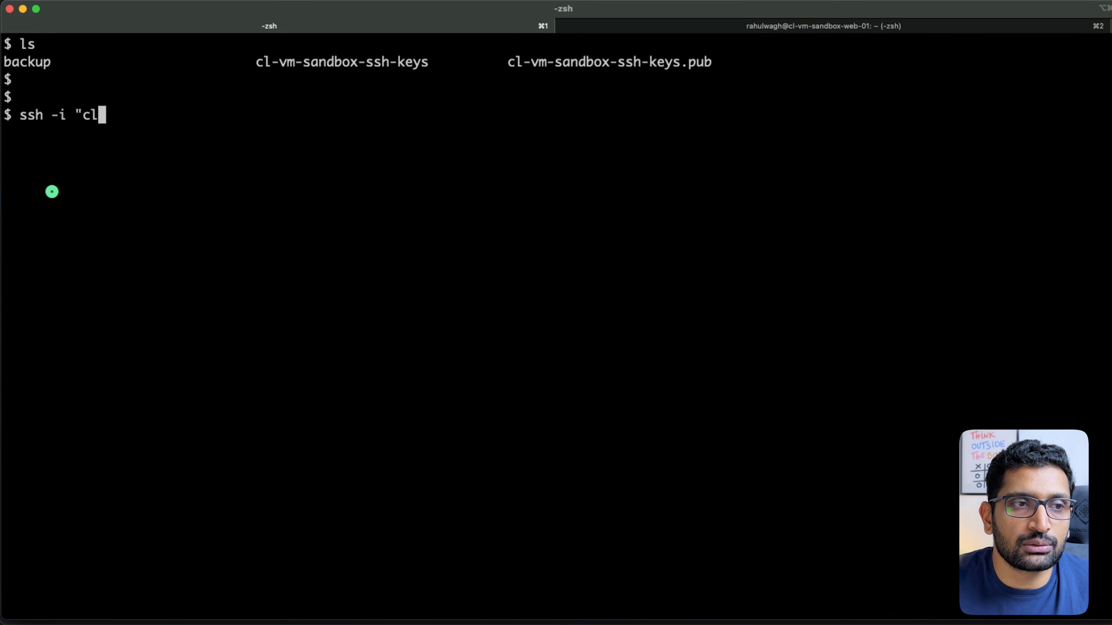
Start an ssh -i command with the cl-vm-sandbox-ssh-keys private key and the VM's username
key(Tab)
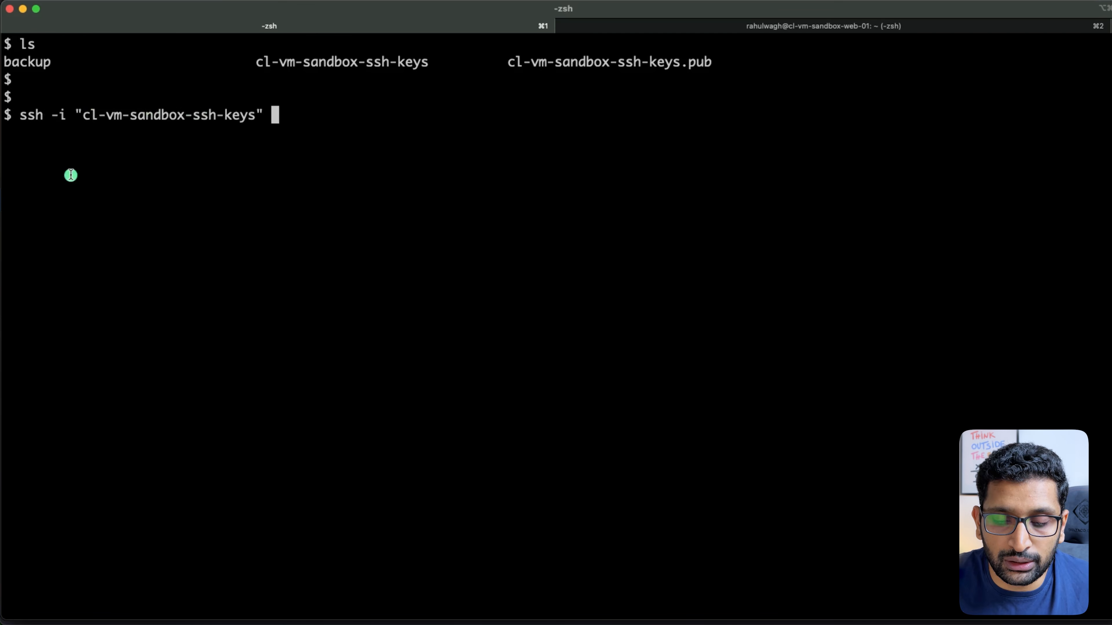
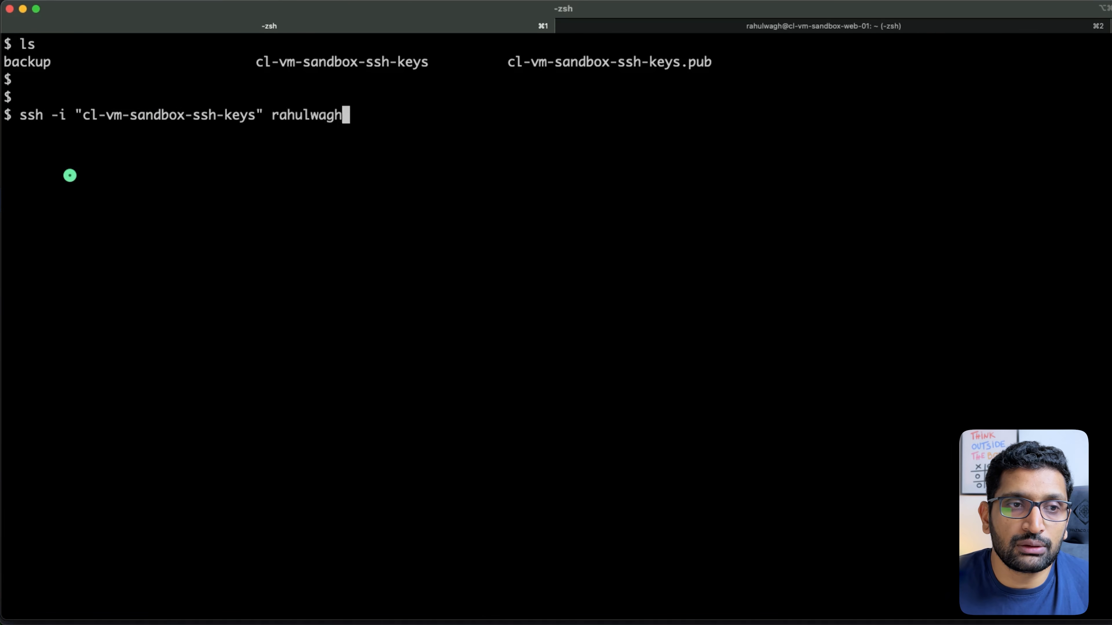
key(super+Tab)
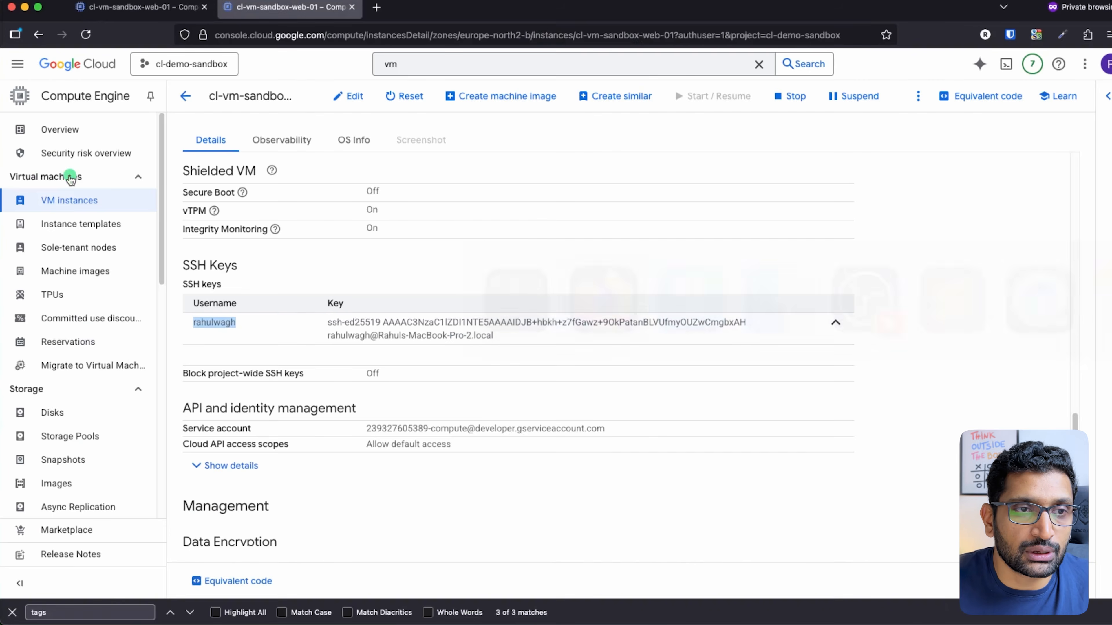
Locate the external IP 34.51.195.135 under Network interfaces and copy it for the terminal
double_click(215, 323)
scroll(335, 355, up, 15)
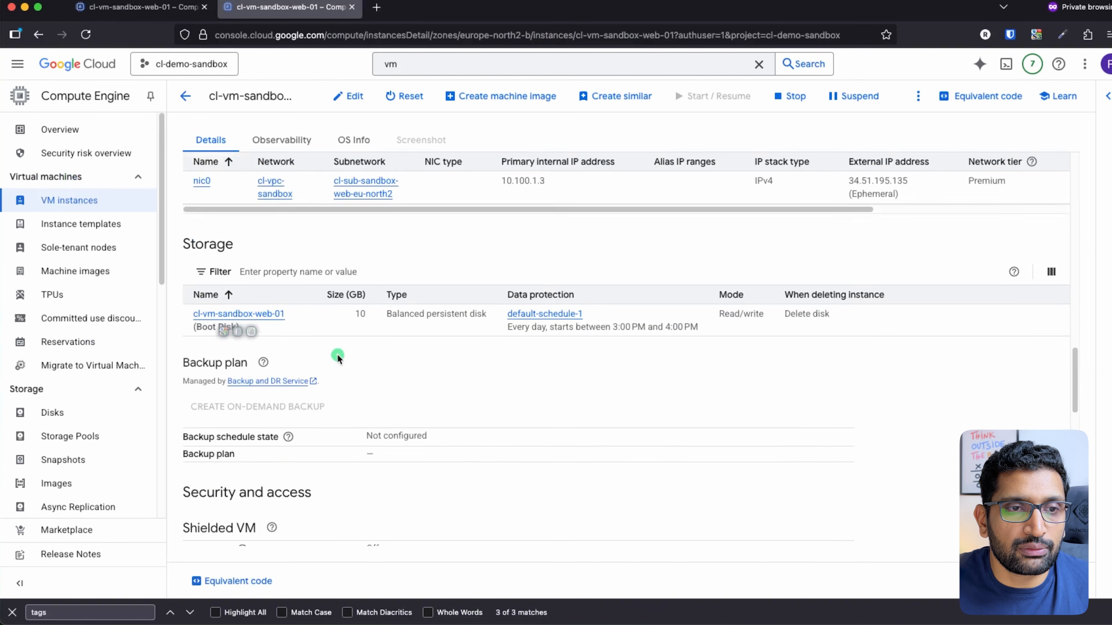
scroll(338, 357, down, 15)
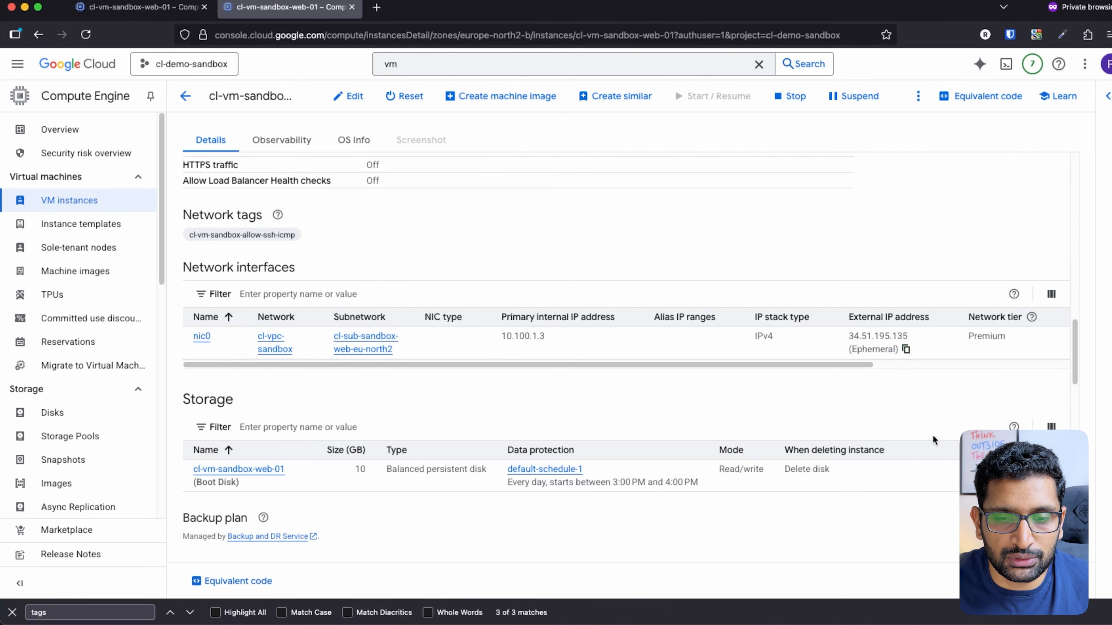
mouse_move(919, 310)
mouse_down()
mouse_move(924, 367)
mouse_move(917, 324)
mouse_up()
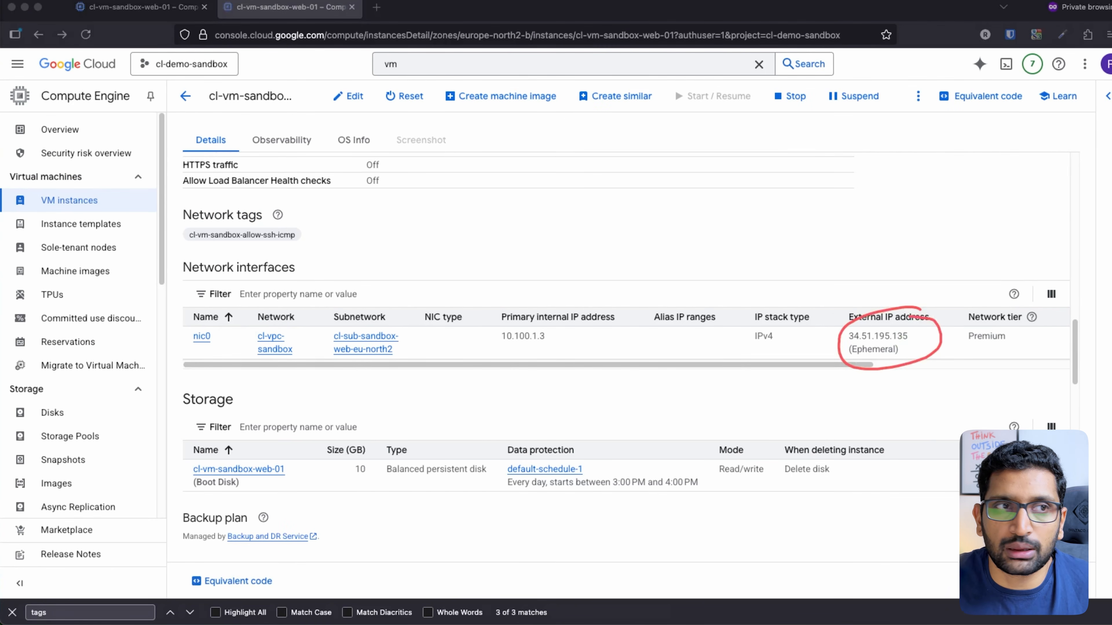
key(super+Tab)
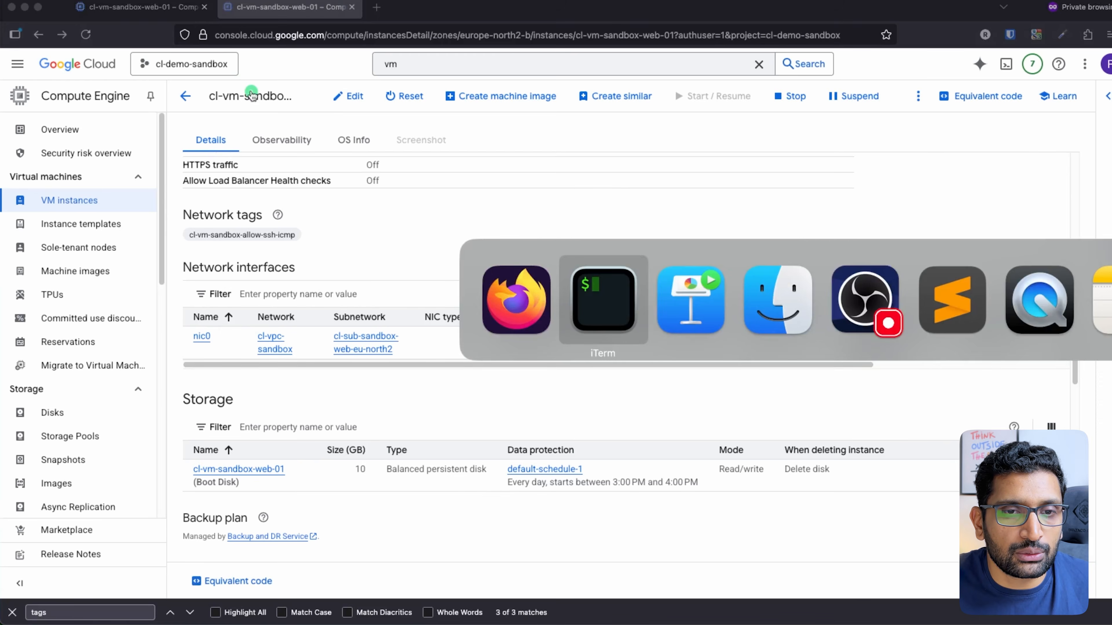
text(@)
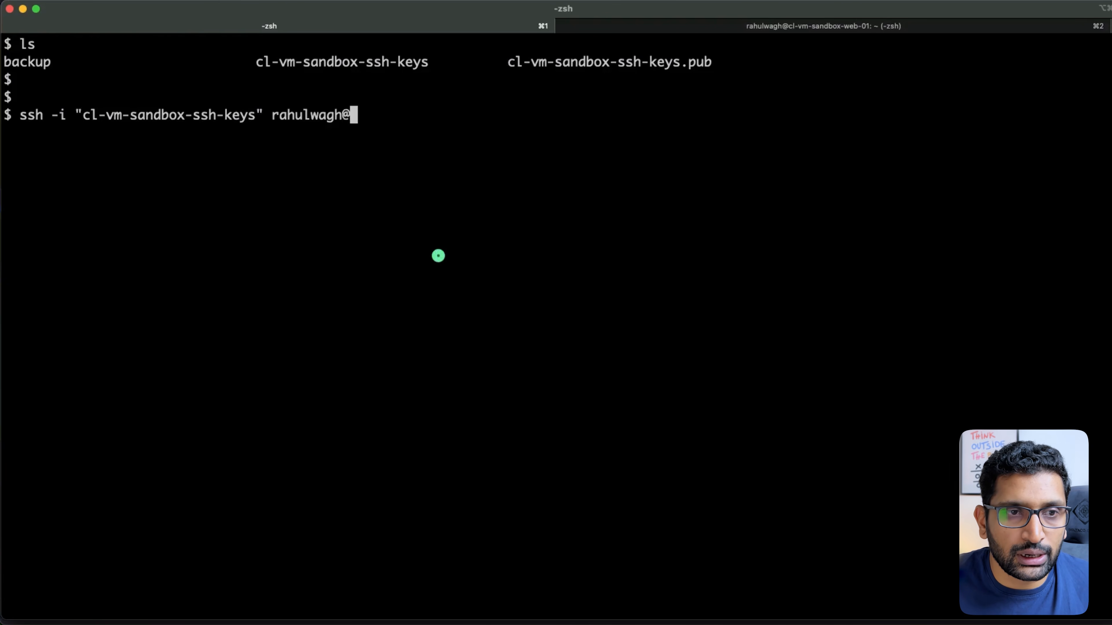
text(34.51.195.135)
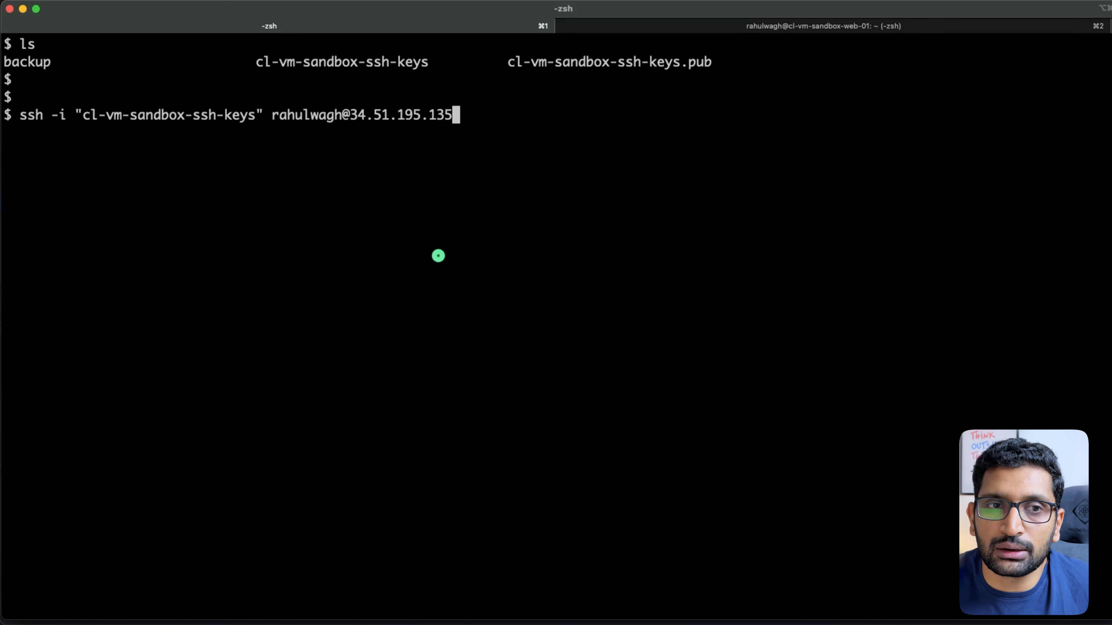
key(Return)
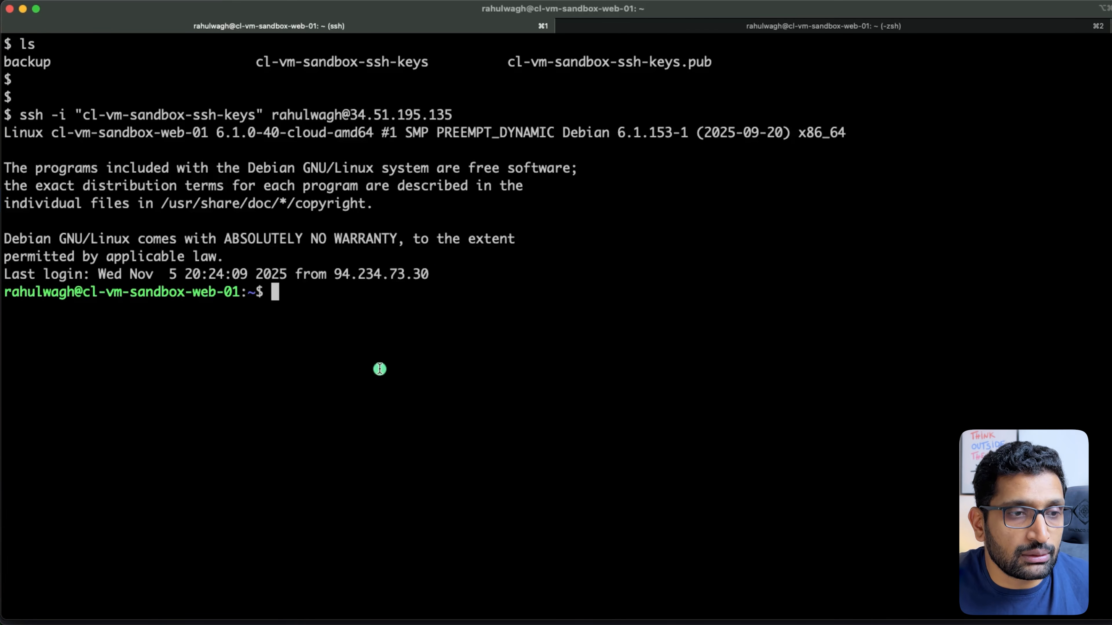
key(ctrl+alt+a)
mouse_move(259, 273)
mouse_down()
mouse_move(28, 251)
mouse_move(33, 344)
mouse_move(268, 281)
mouse_move(214, 253)
mouse_up()
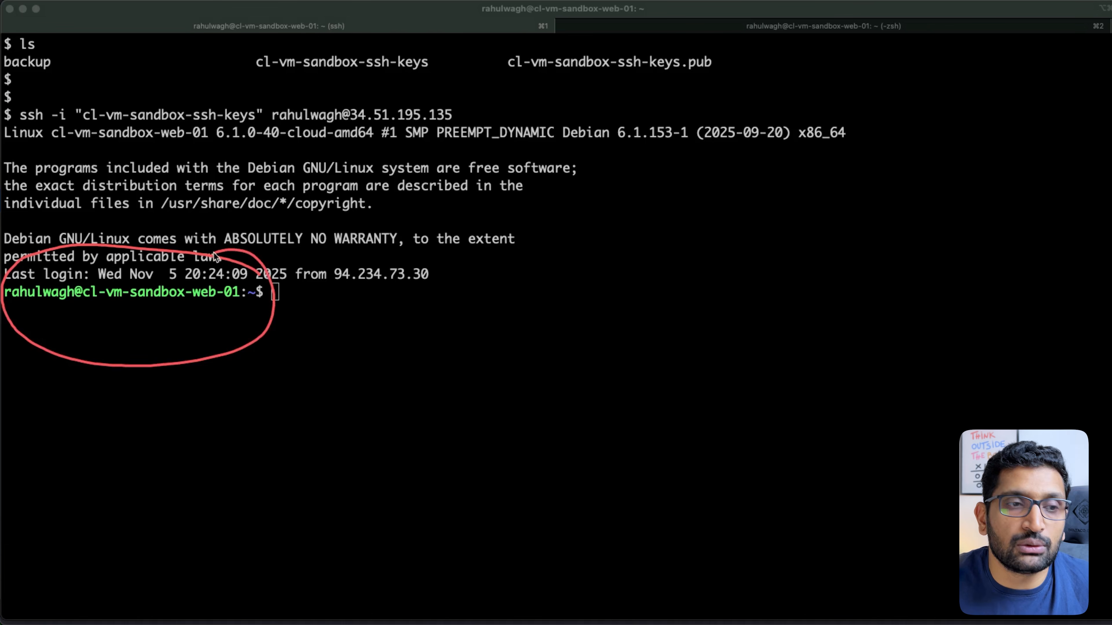